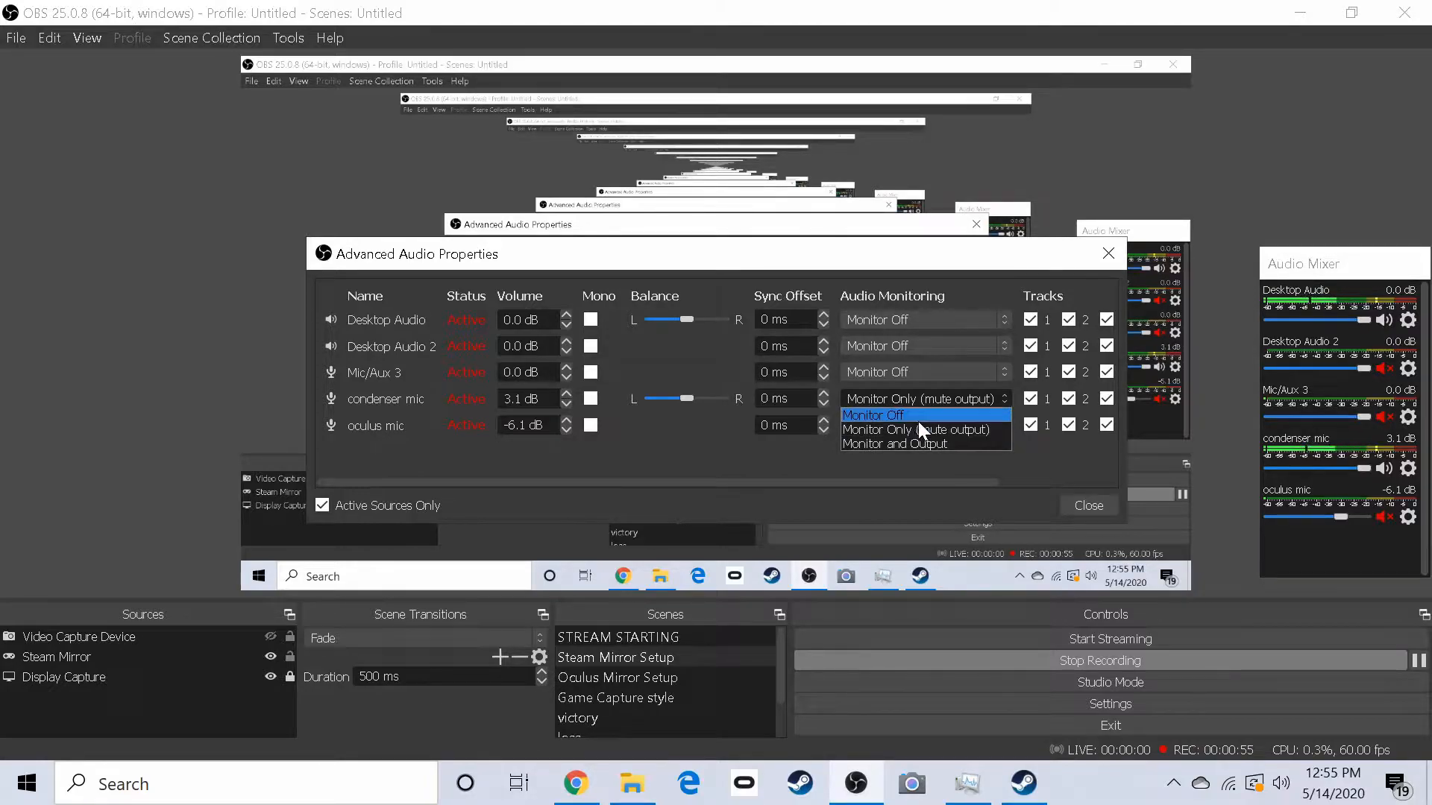
- Set the condenser mic's audio monitoring to Monitor Off
click(916, 416)
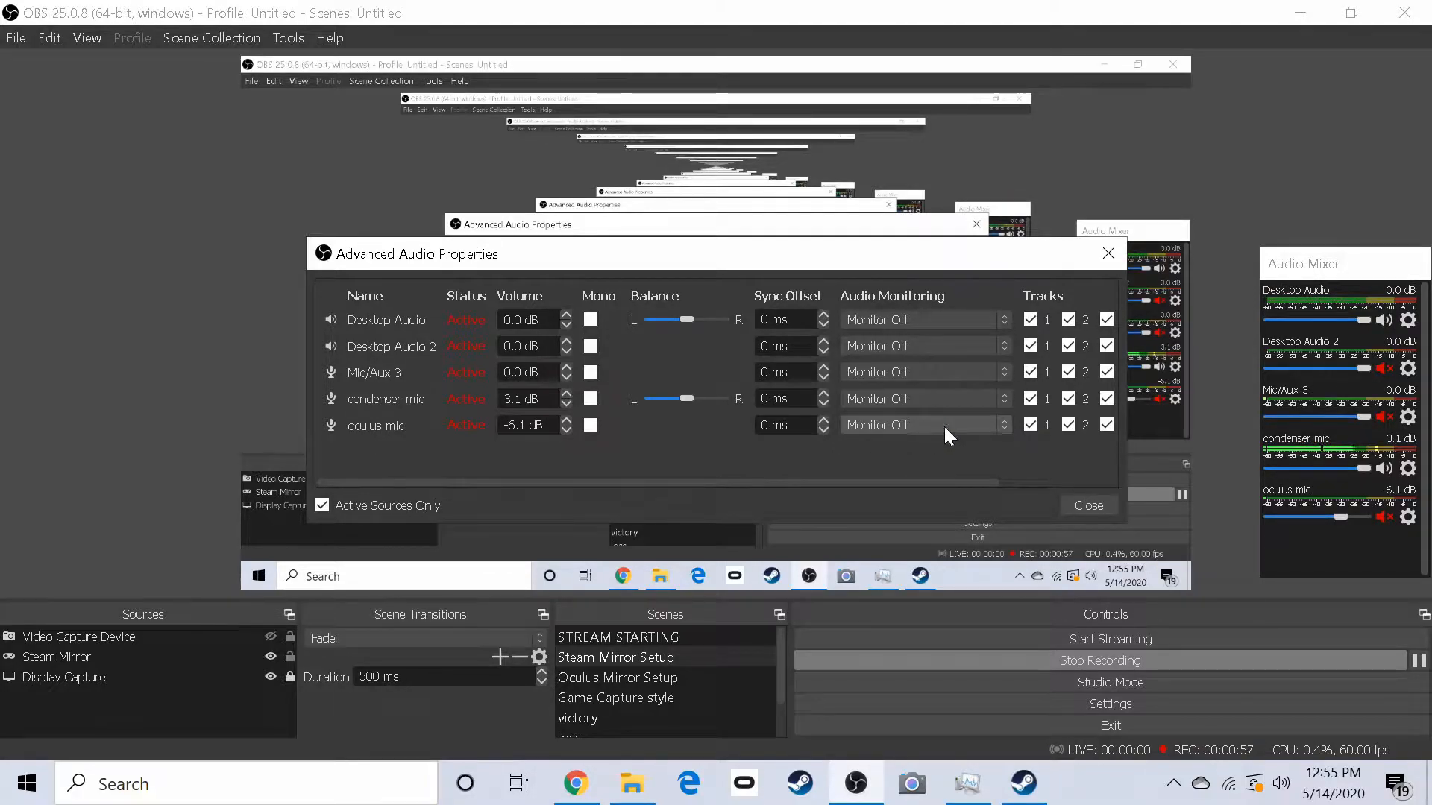
click(944, 427)
click(937, 426)
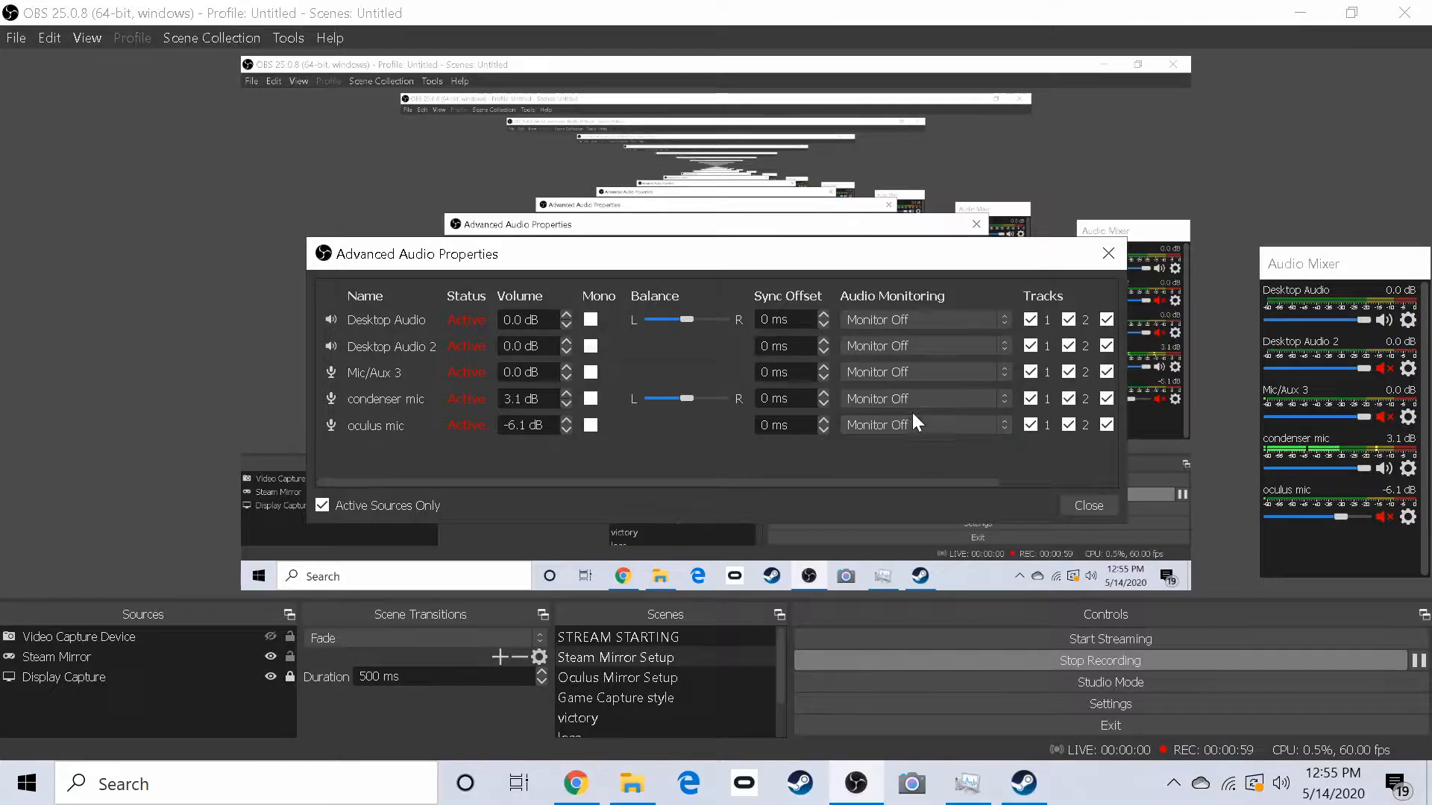
- Try Monitor Only (mute output) and Monitor and Output as the condenser mic's audio monitoring mode
click(950, 397)
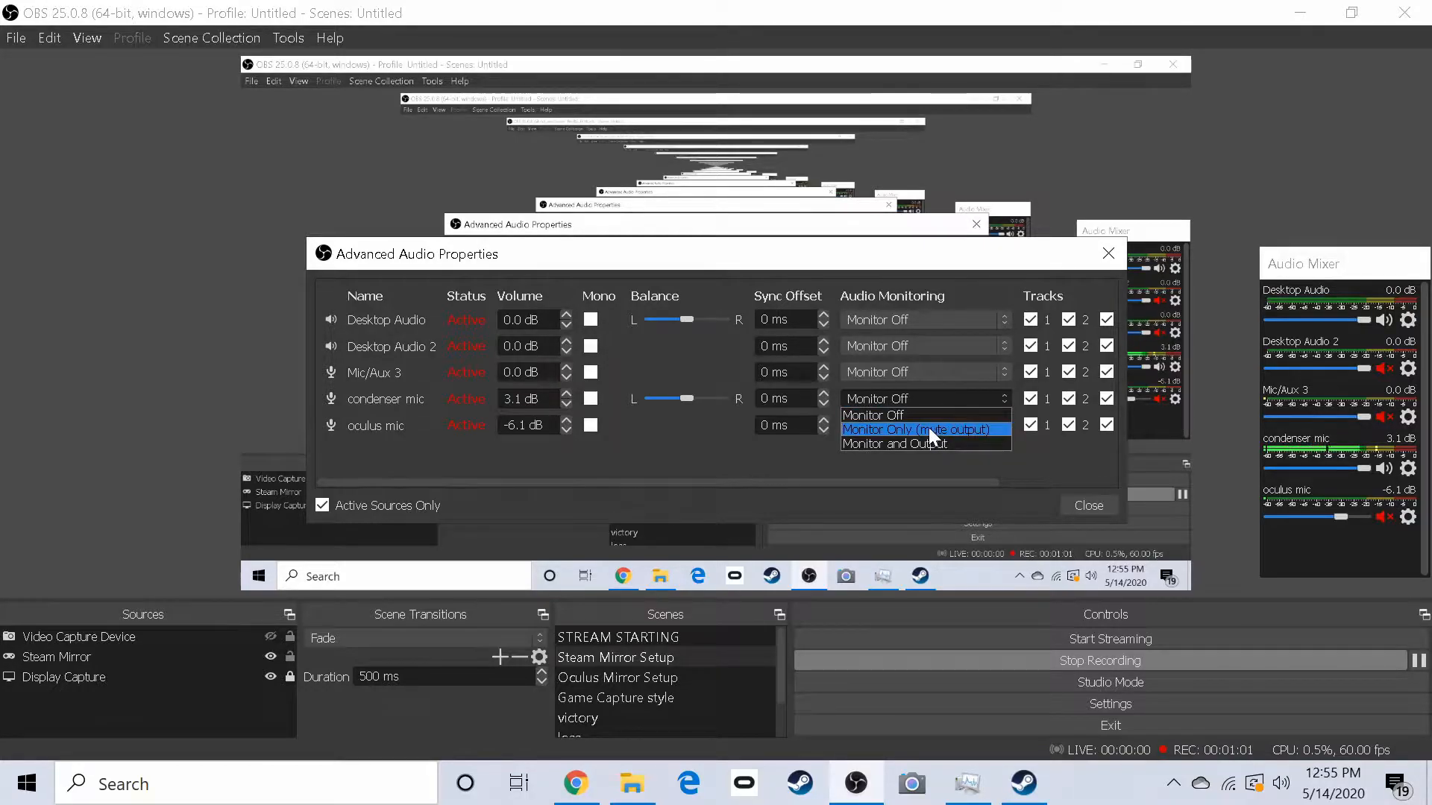
click(928, 428)
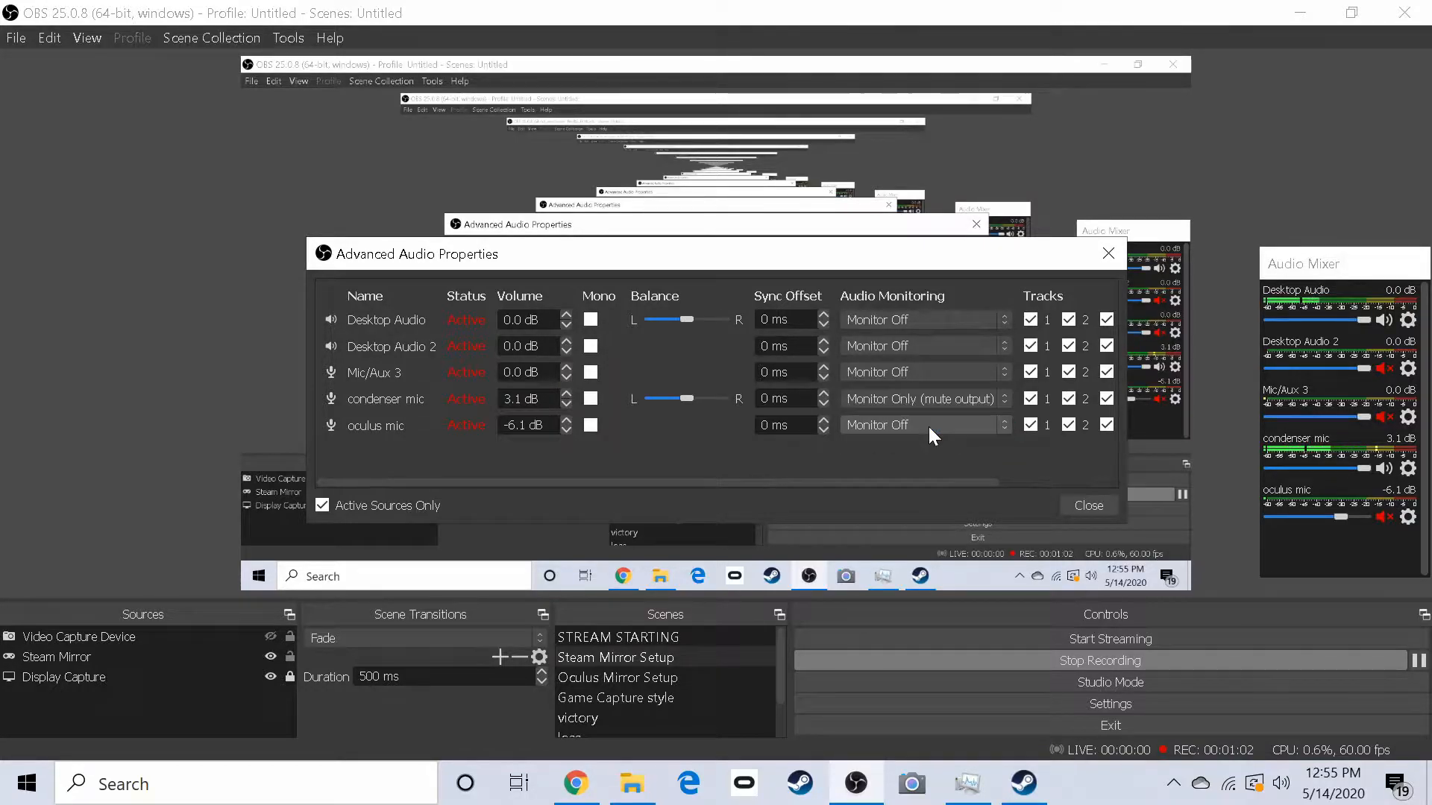
click(965, 400)
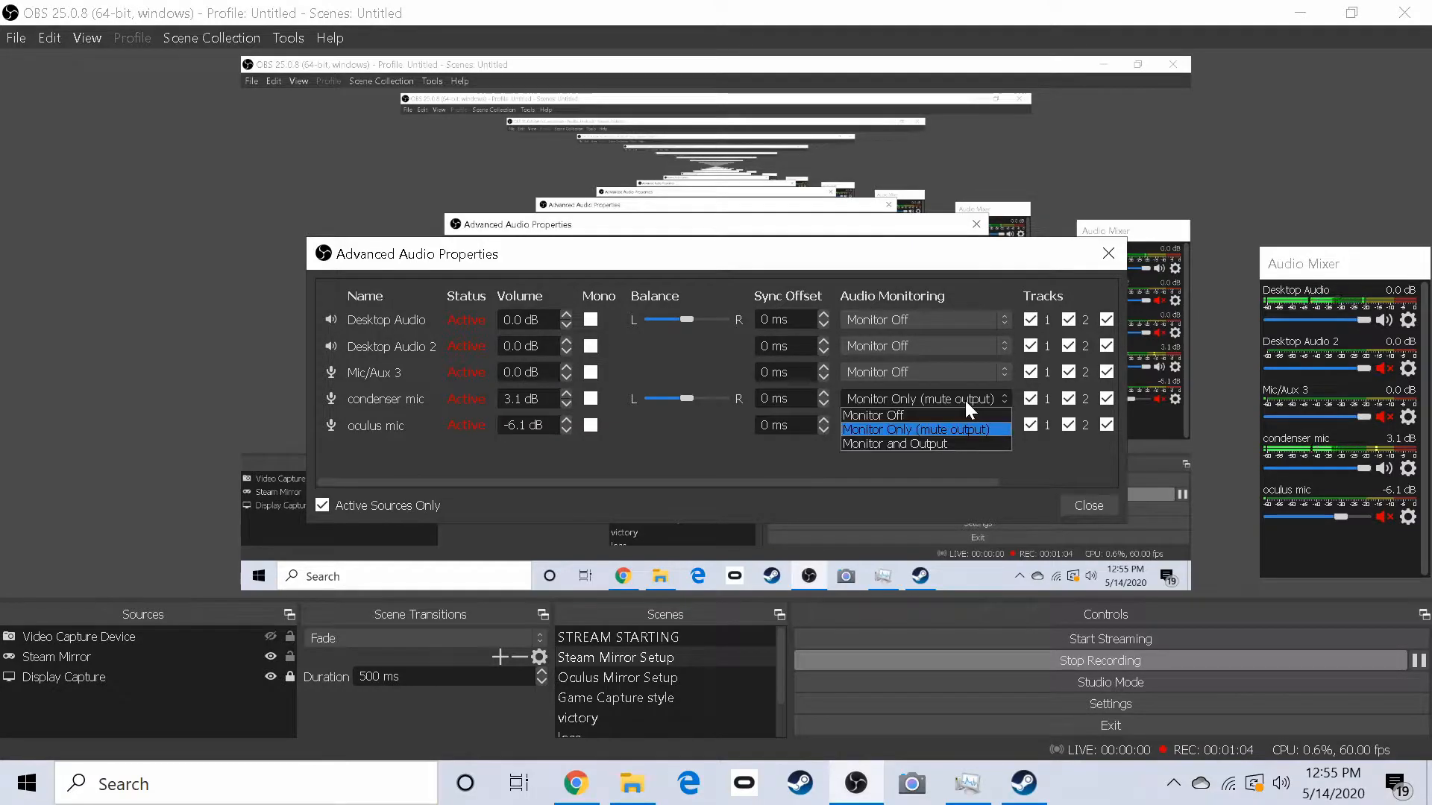
click(905, 446)
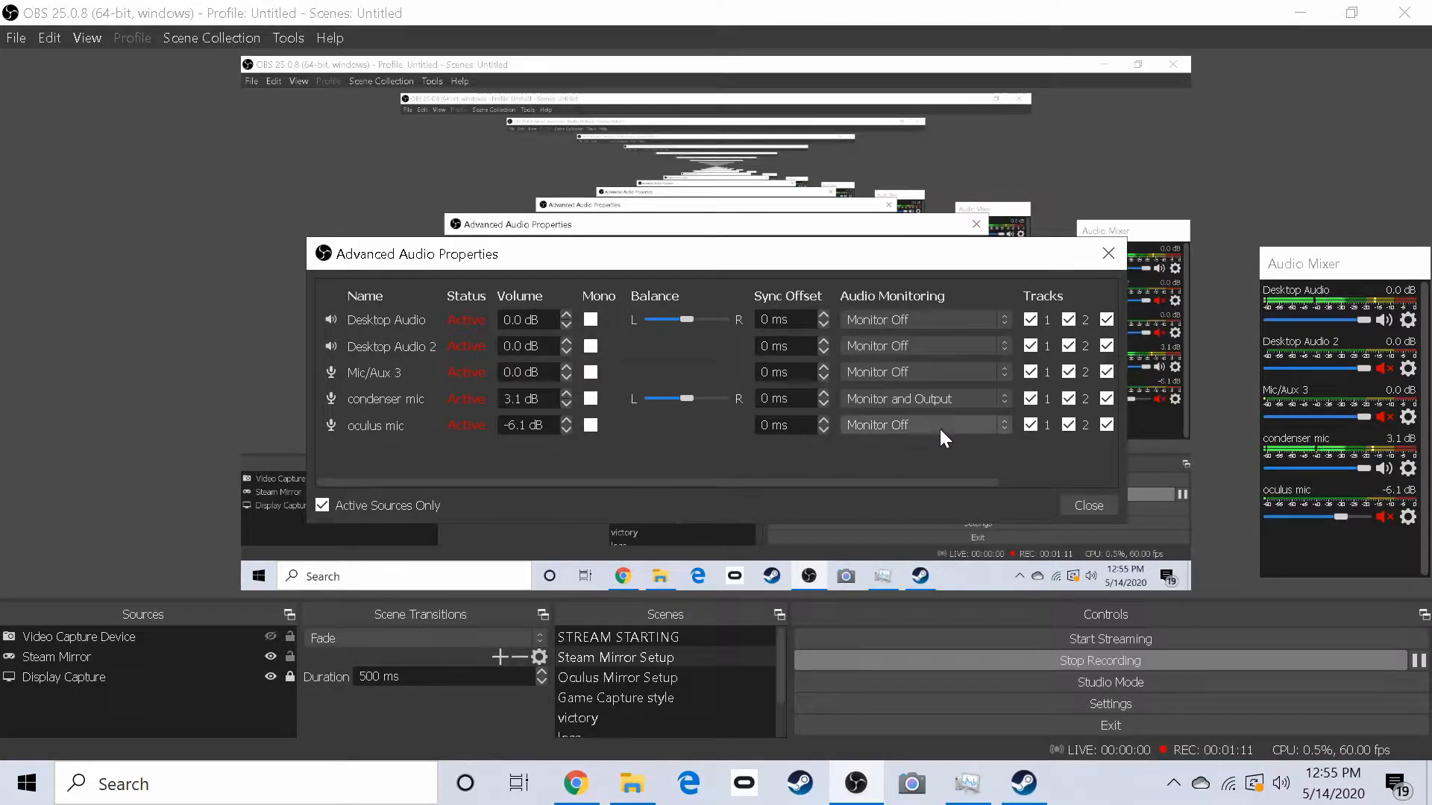
- Set the condenser mic's audio monitoring to Monitor Only (mute output) and close the advanced audio properties
click(980, 399)
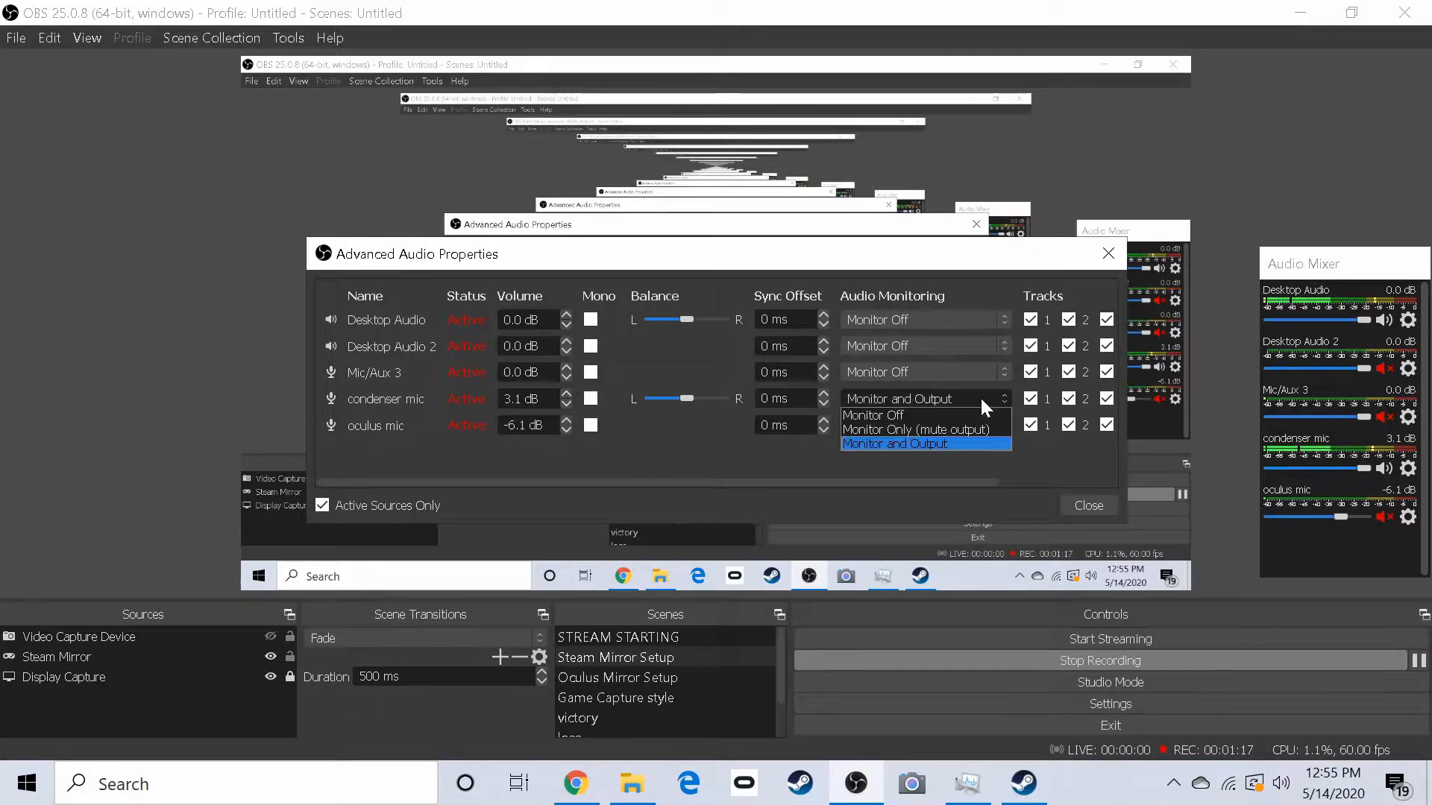
click(923, 430)
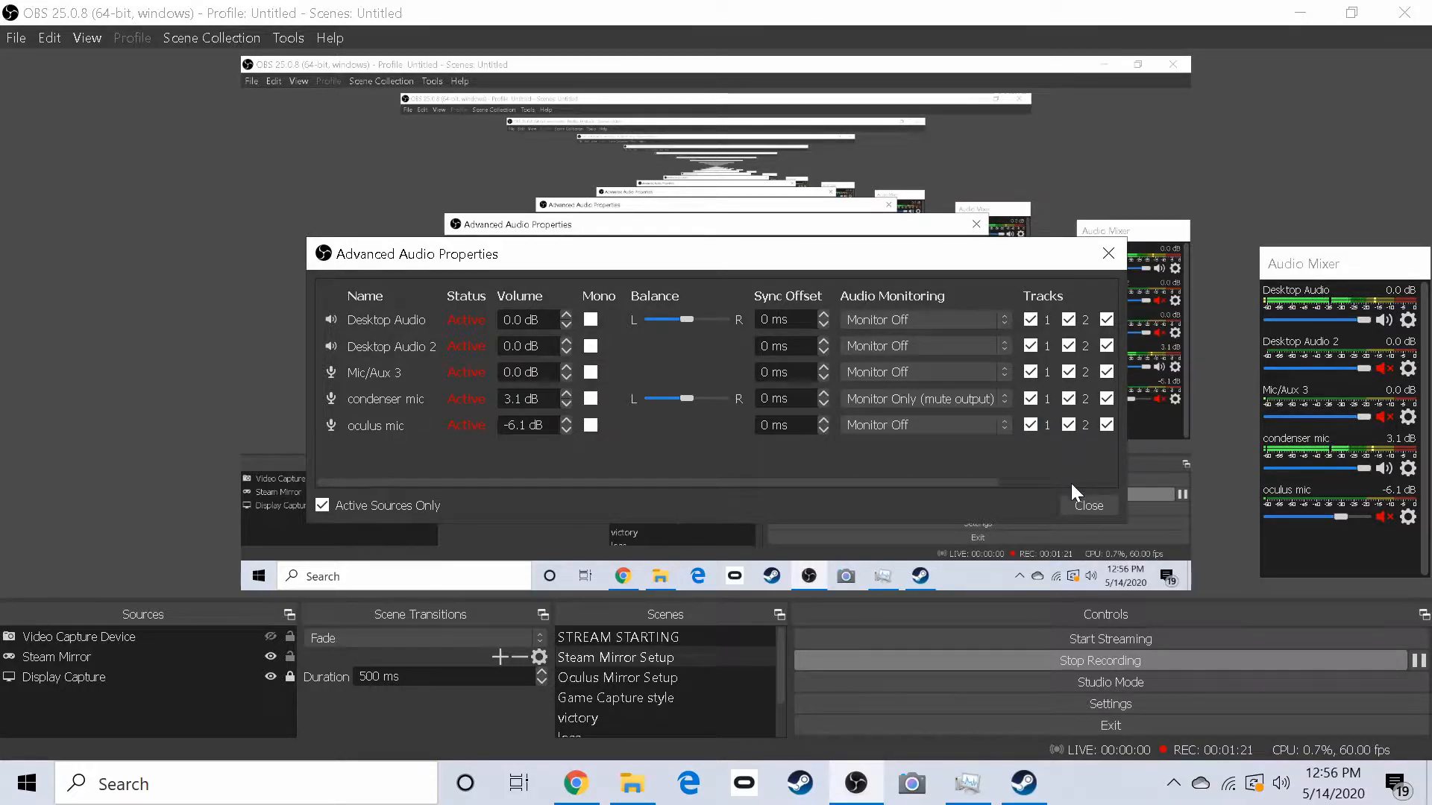
click(1086, 506)
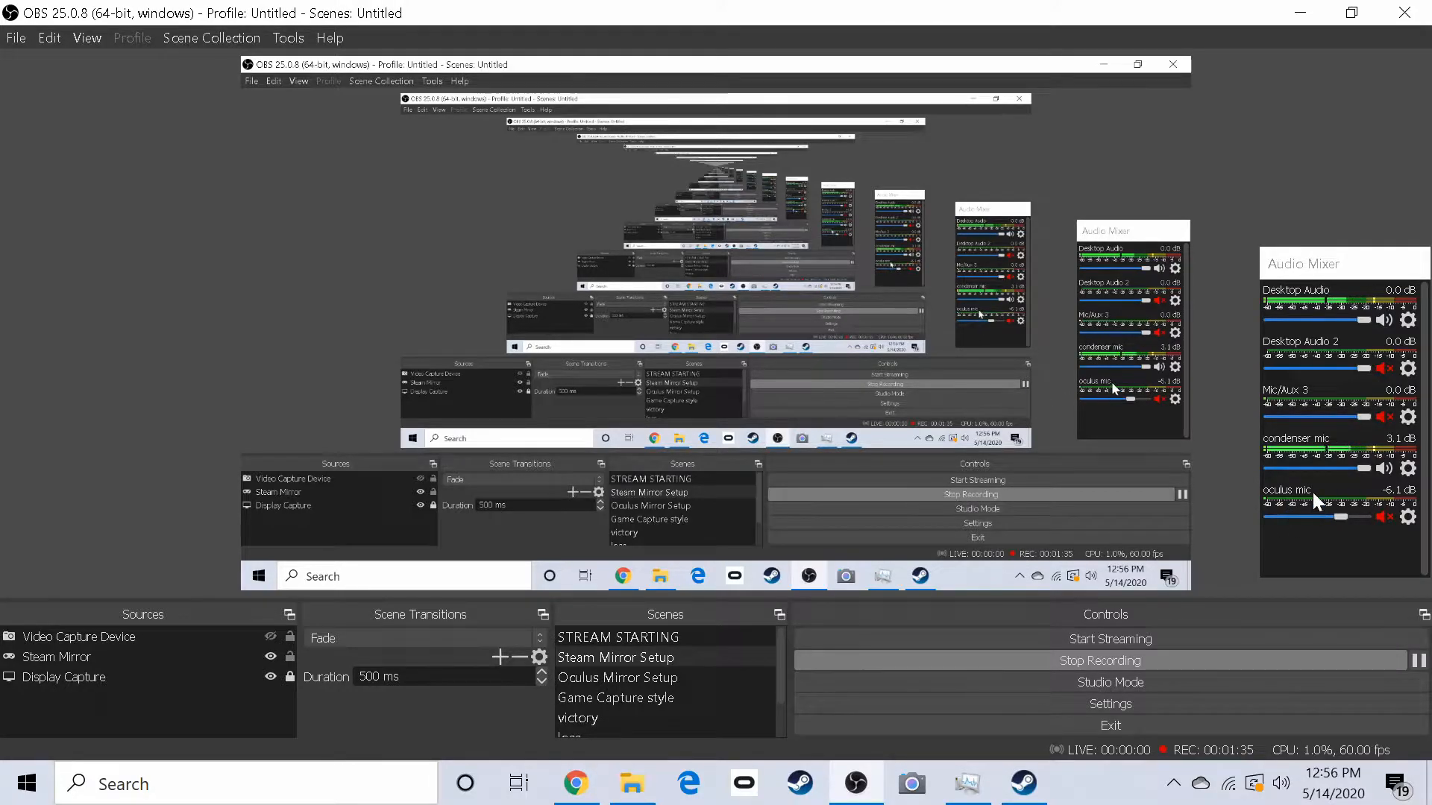
- Open the audio settings and examine the devices available for Desktop Audio without changing the selection
click(1112, 708)
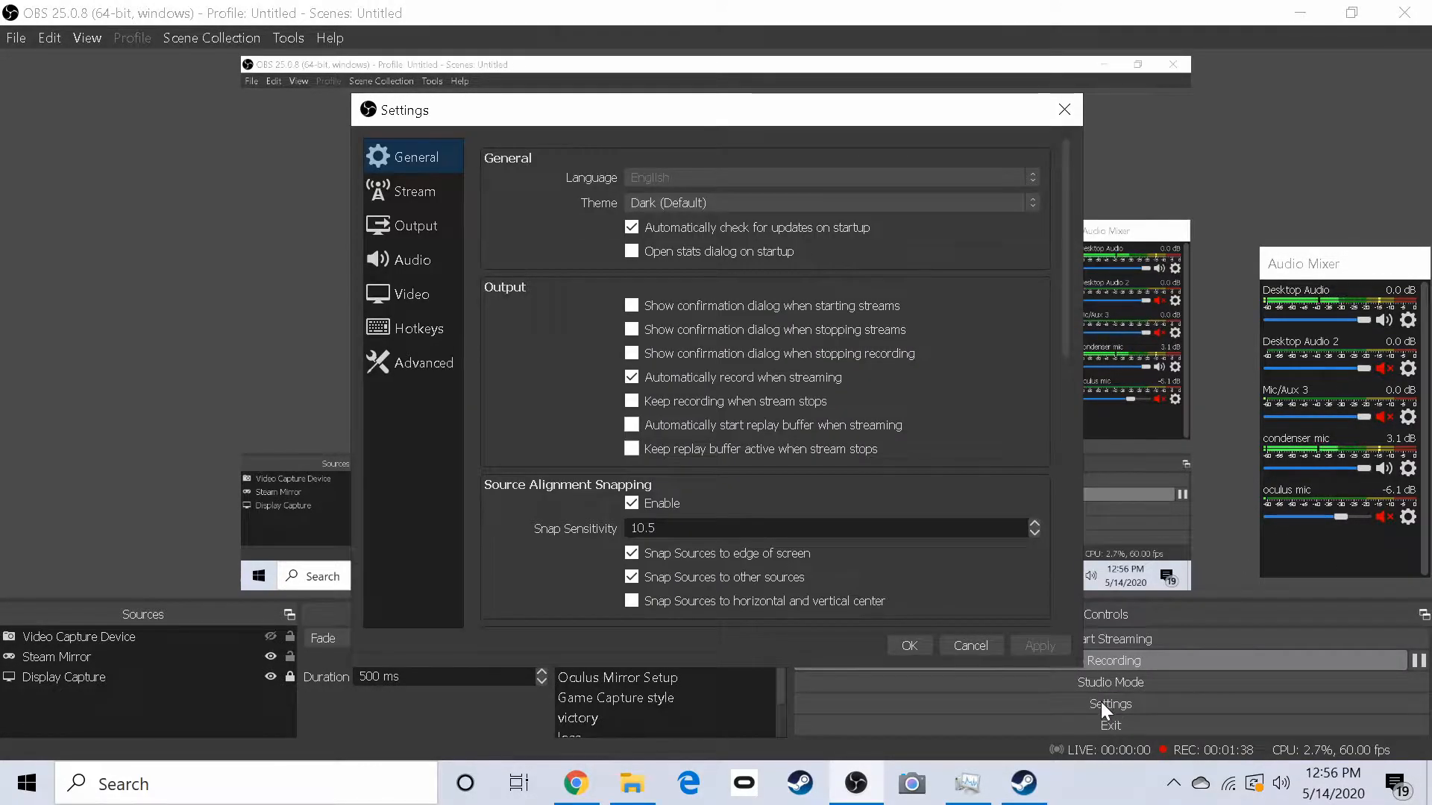
click(404, 254)
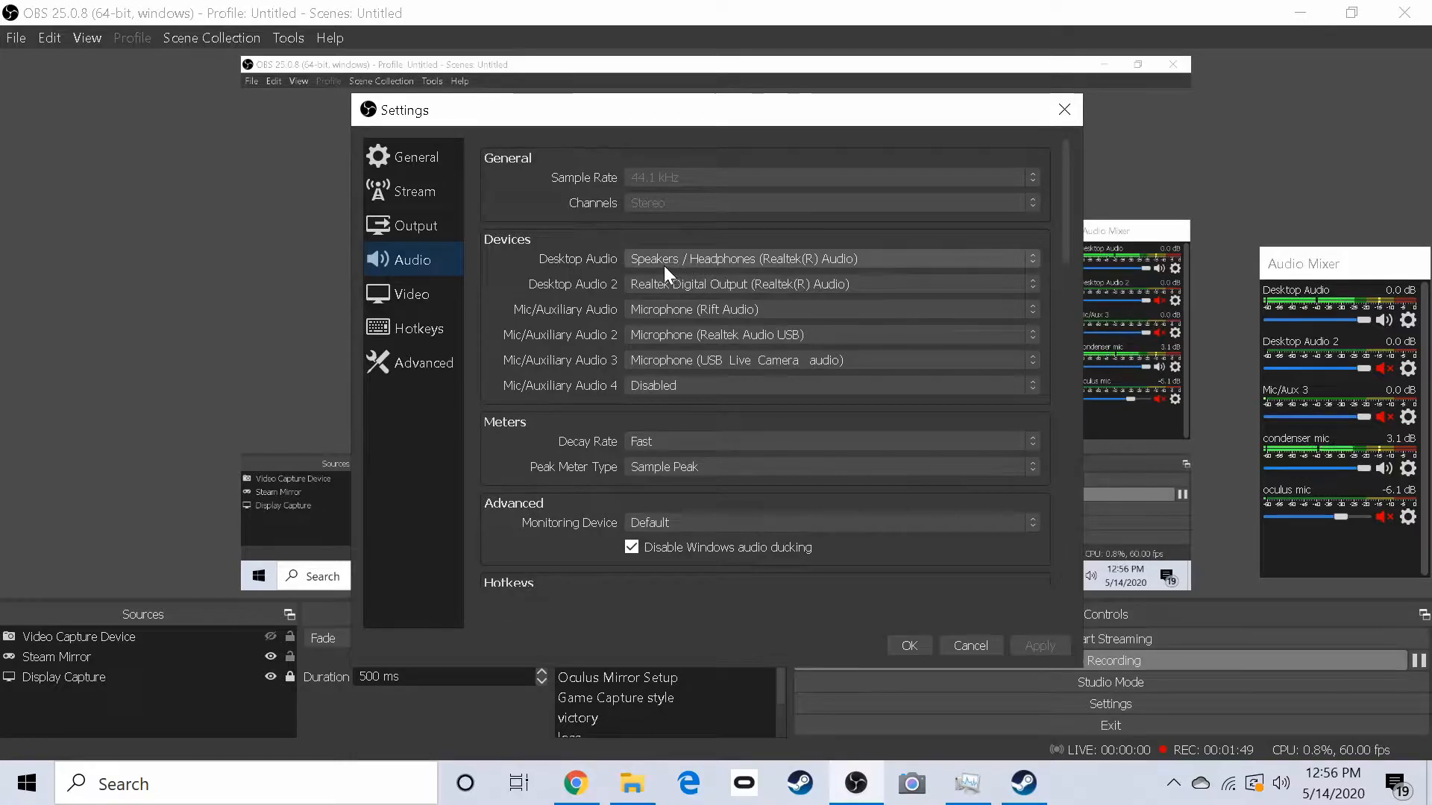
click(738, 258)
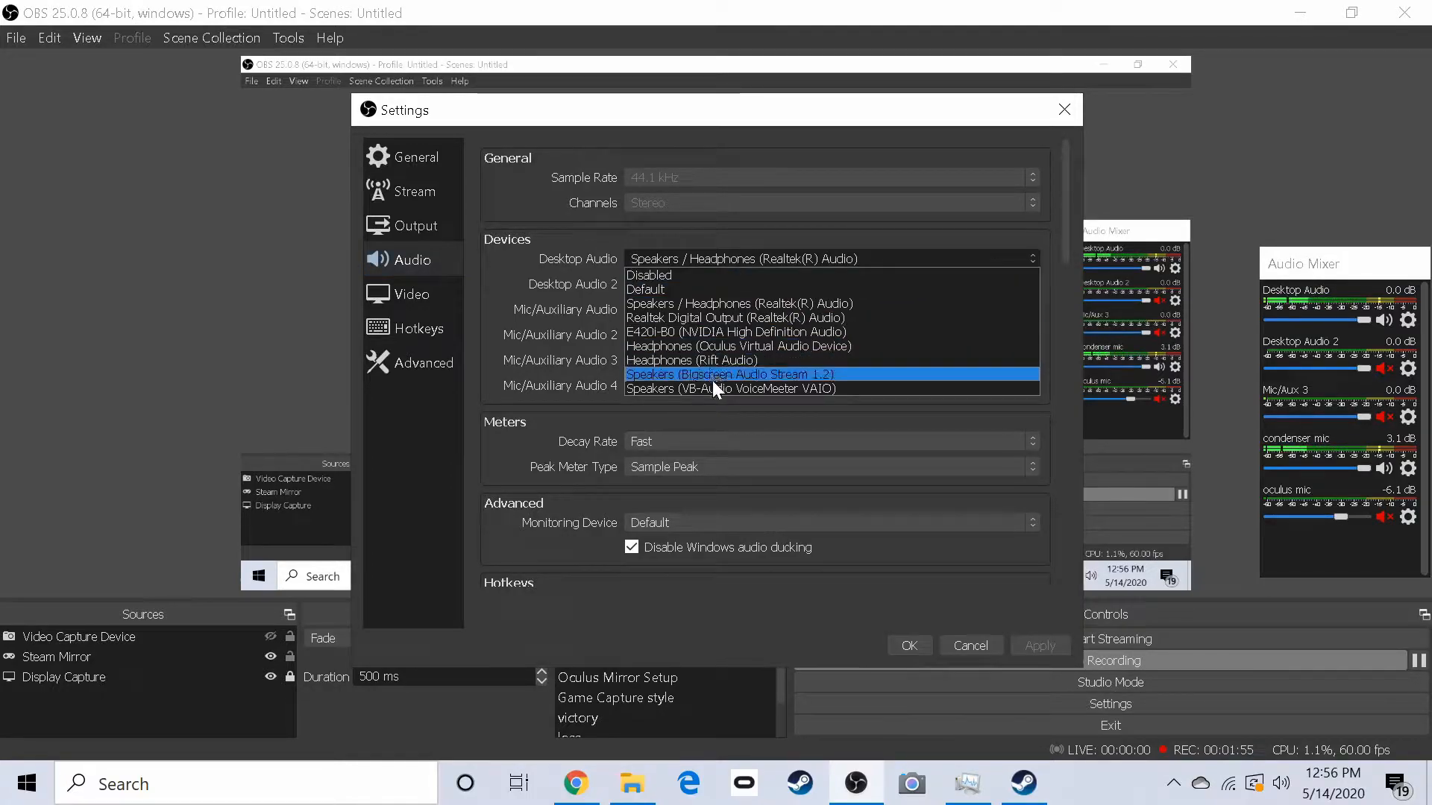
click(759, 245)
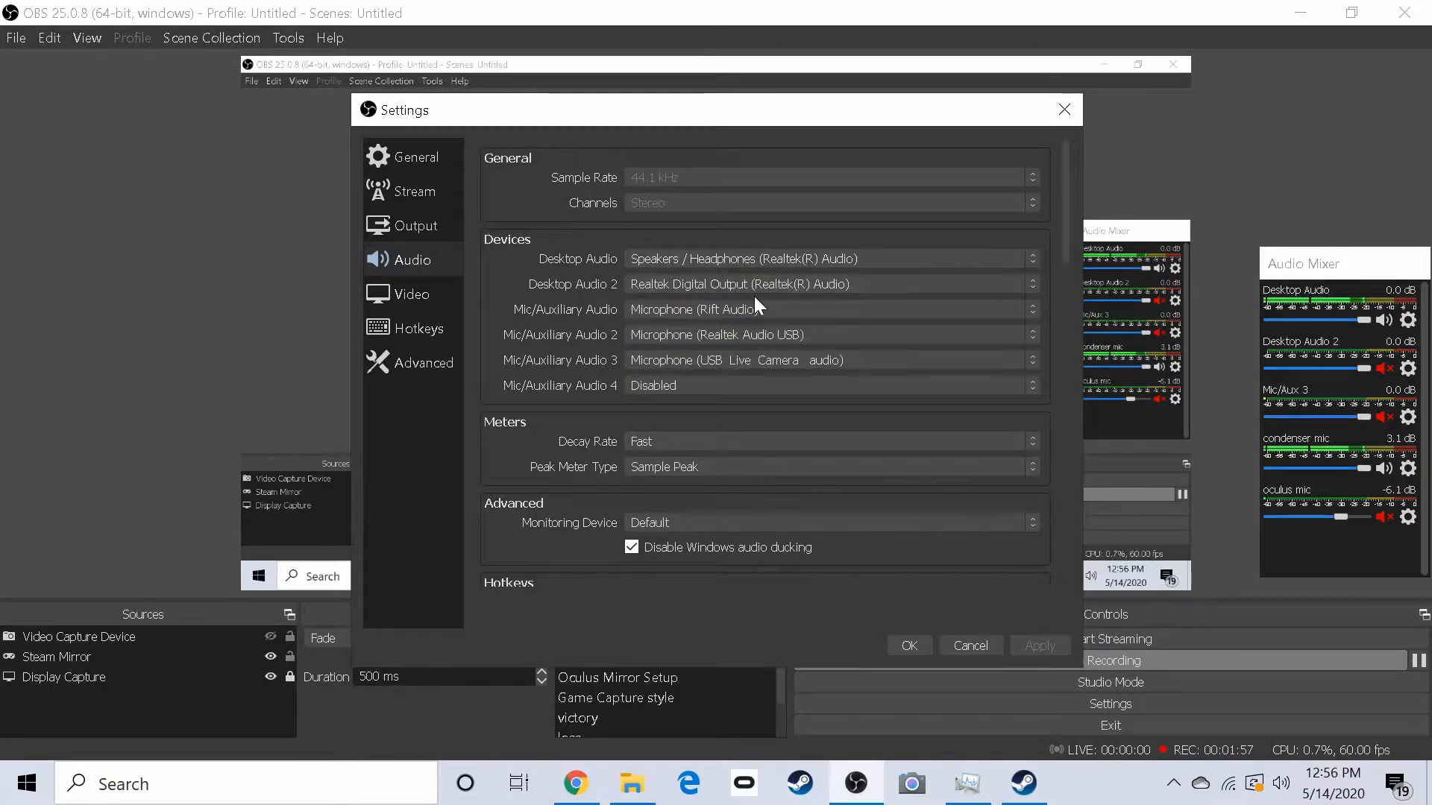
- Look through the Windows list of available playback devices from the system volume control
click(1282, 783)
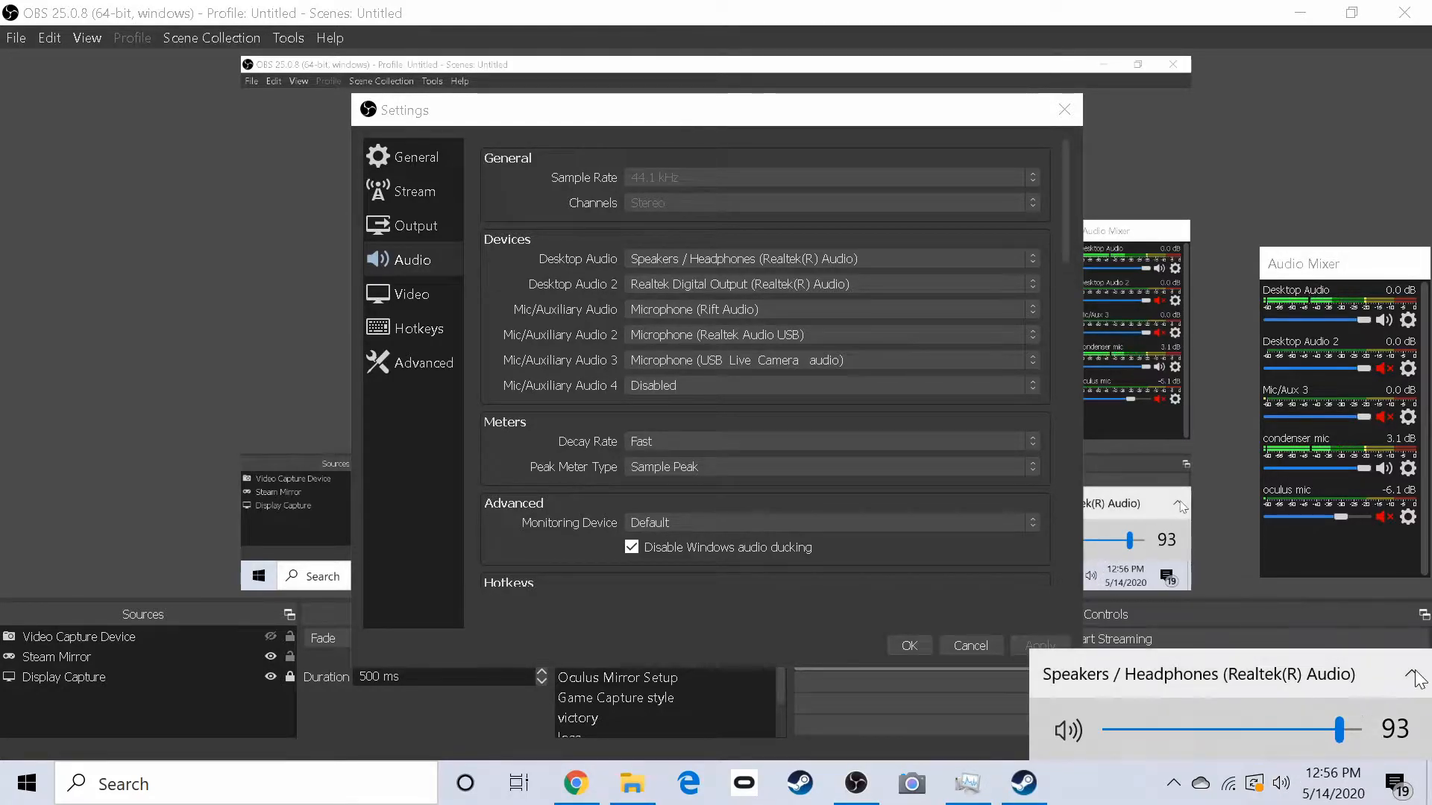
click(1201, 674)
scroll(1201, 560, down, 3)
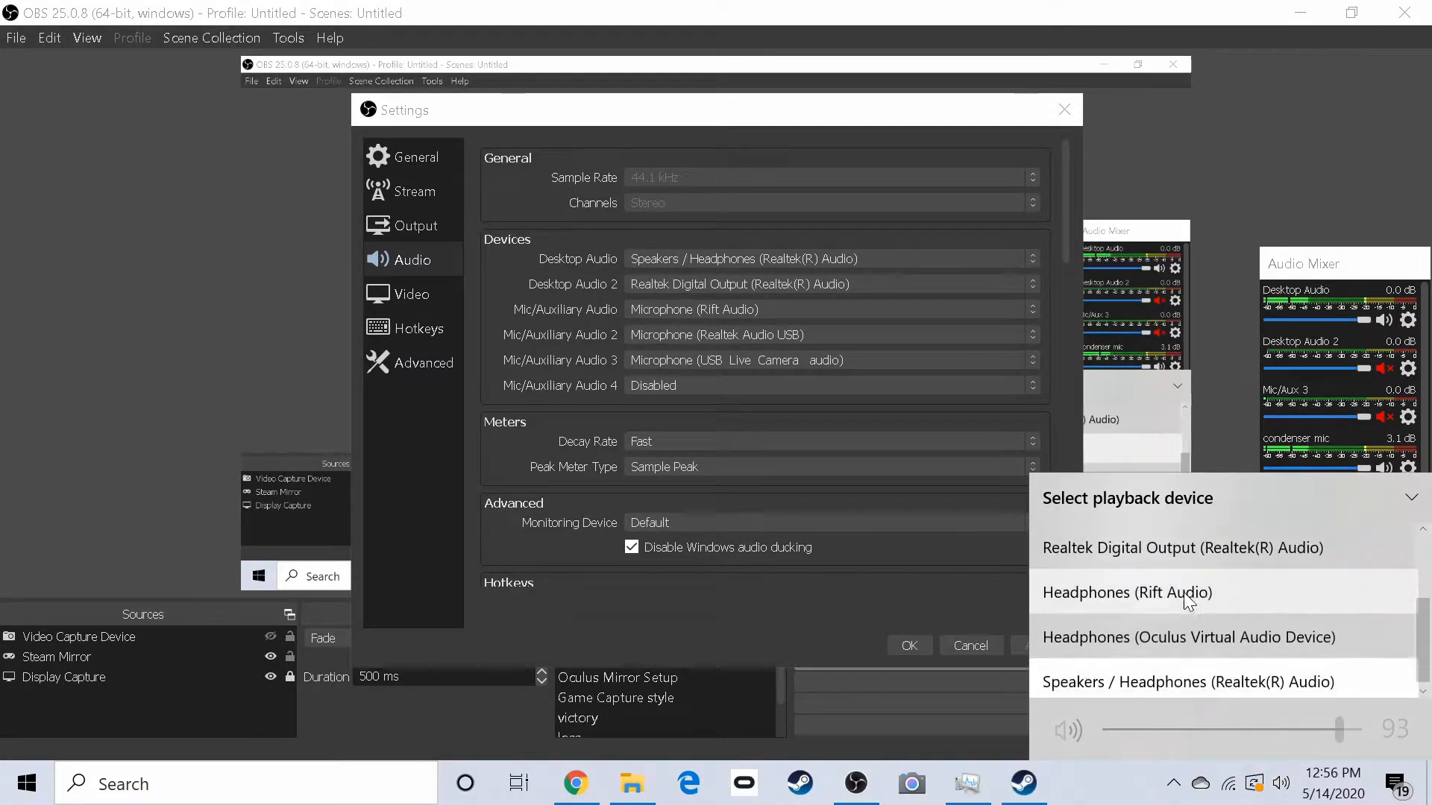
scroll(1189, 611, up, 3)
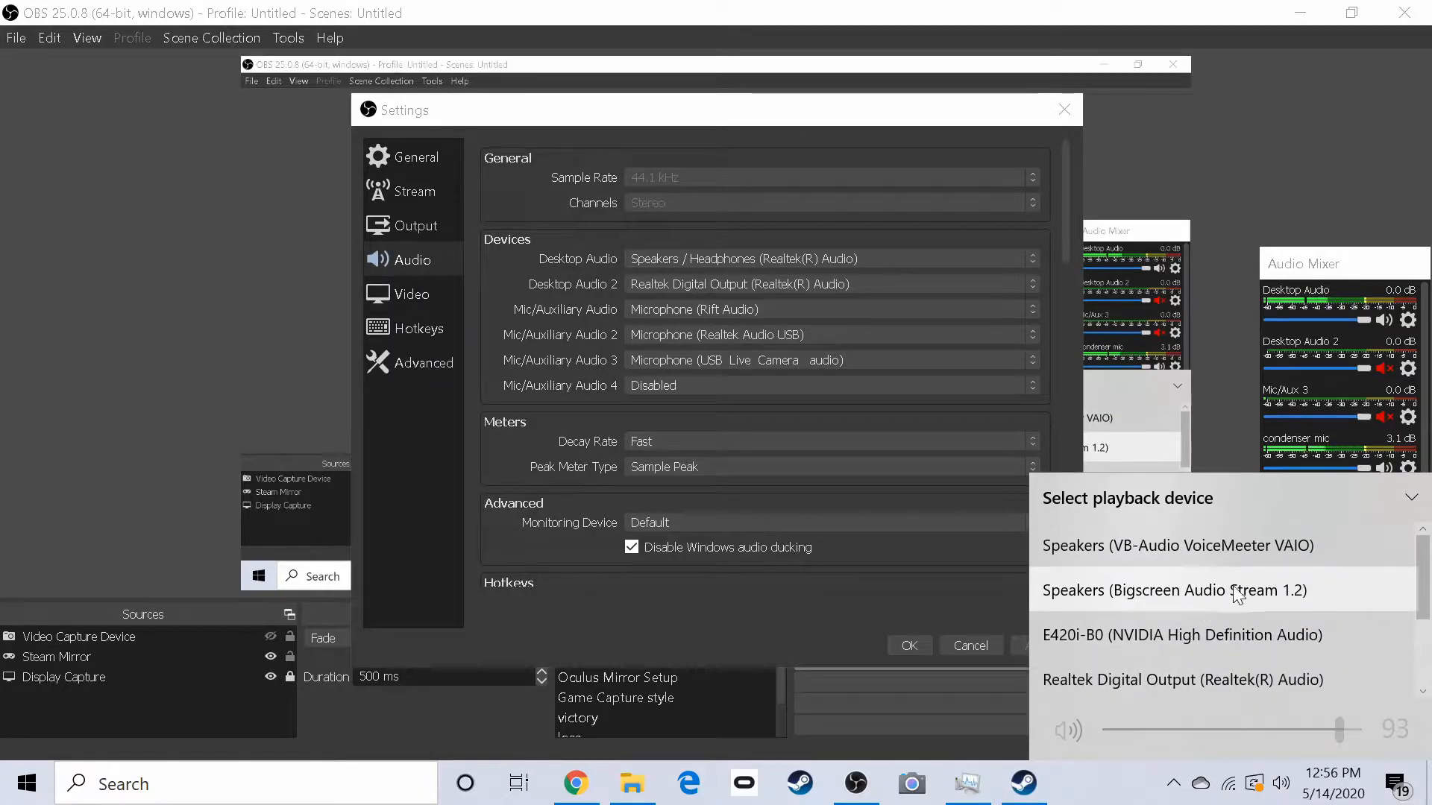
- Examine the input device section in the Windows Sound settings, and close both it and the OBS settings
right_click(1282, 779)
click(1245, 642)
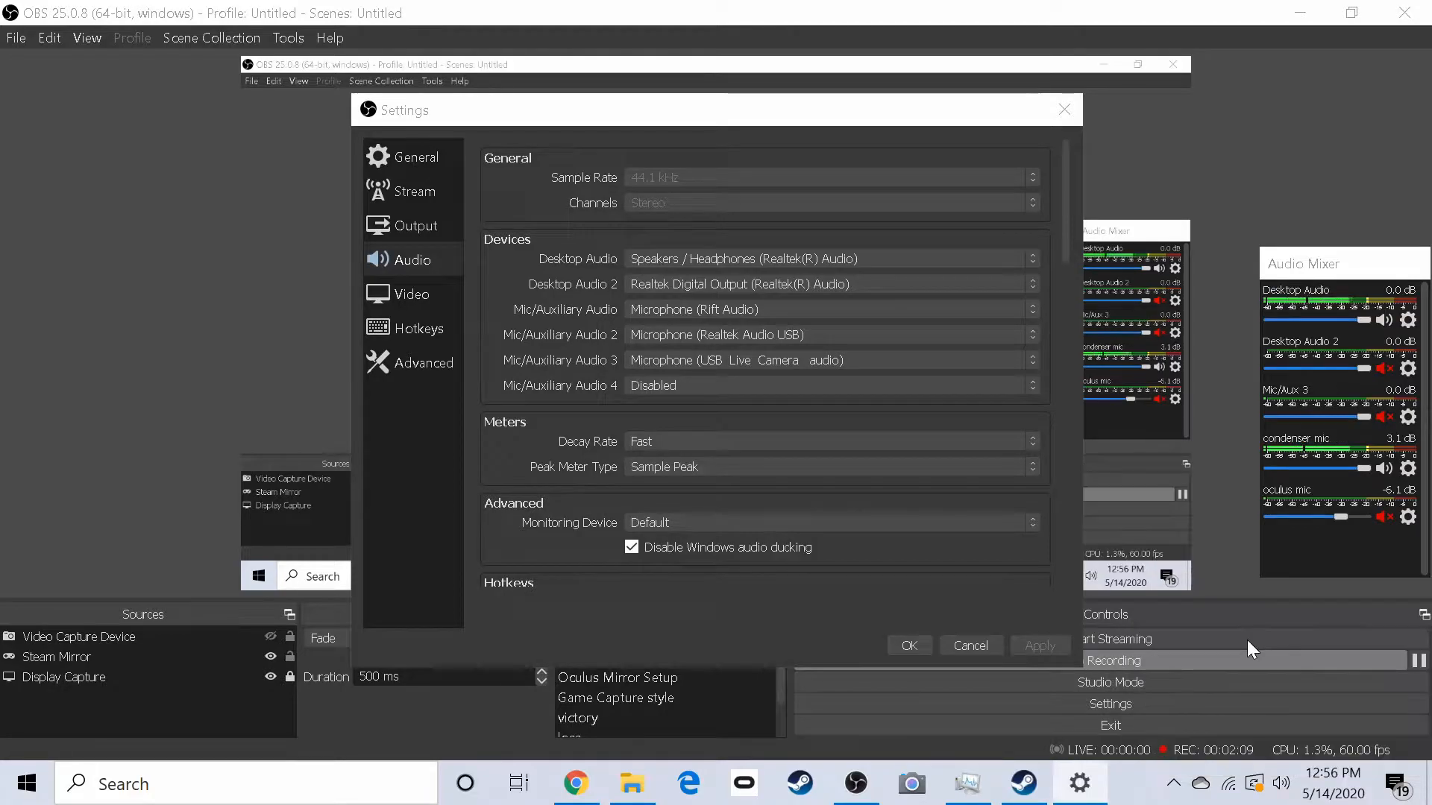
scroll(451, 436, down, 5)
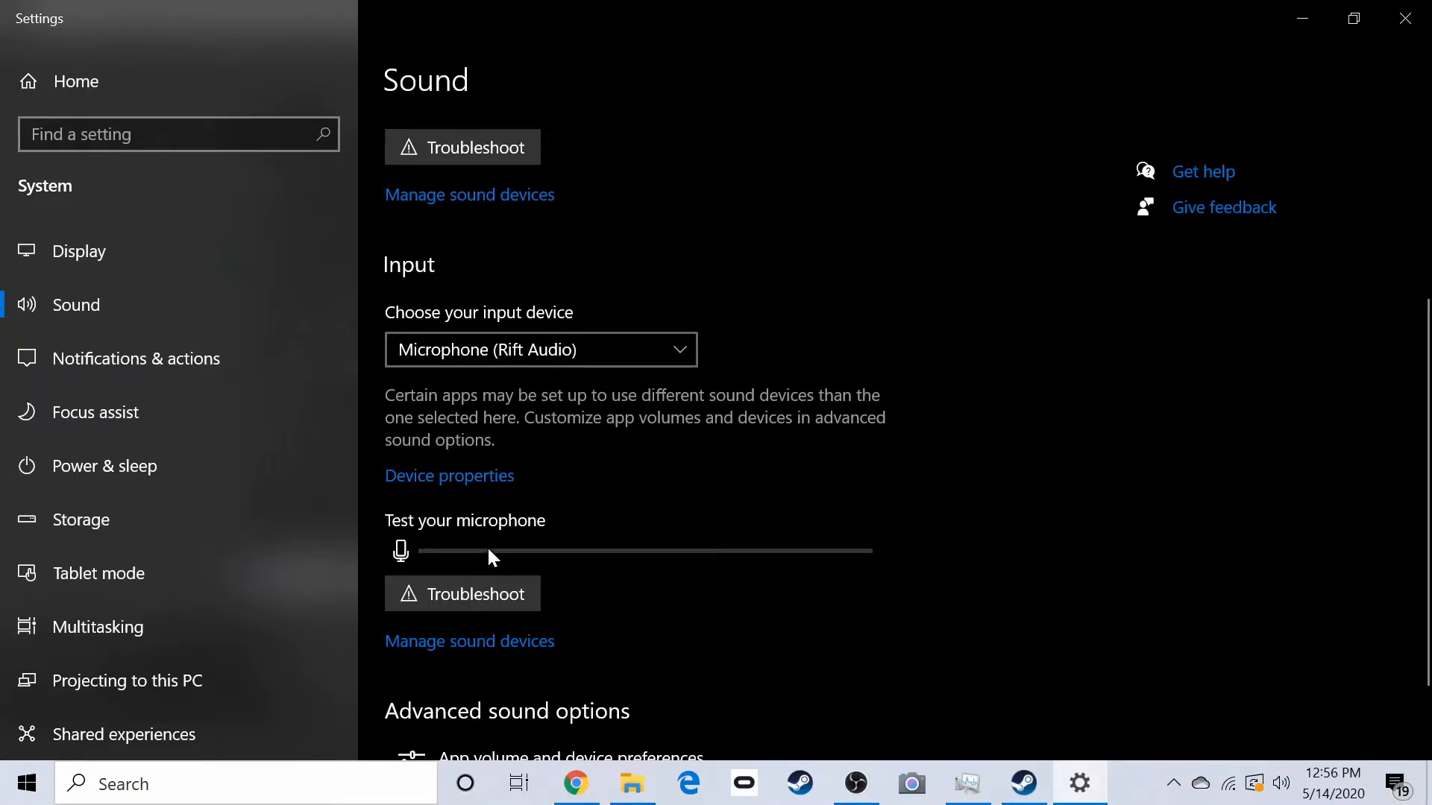
click(1394, 18)
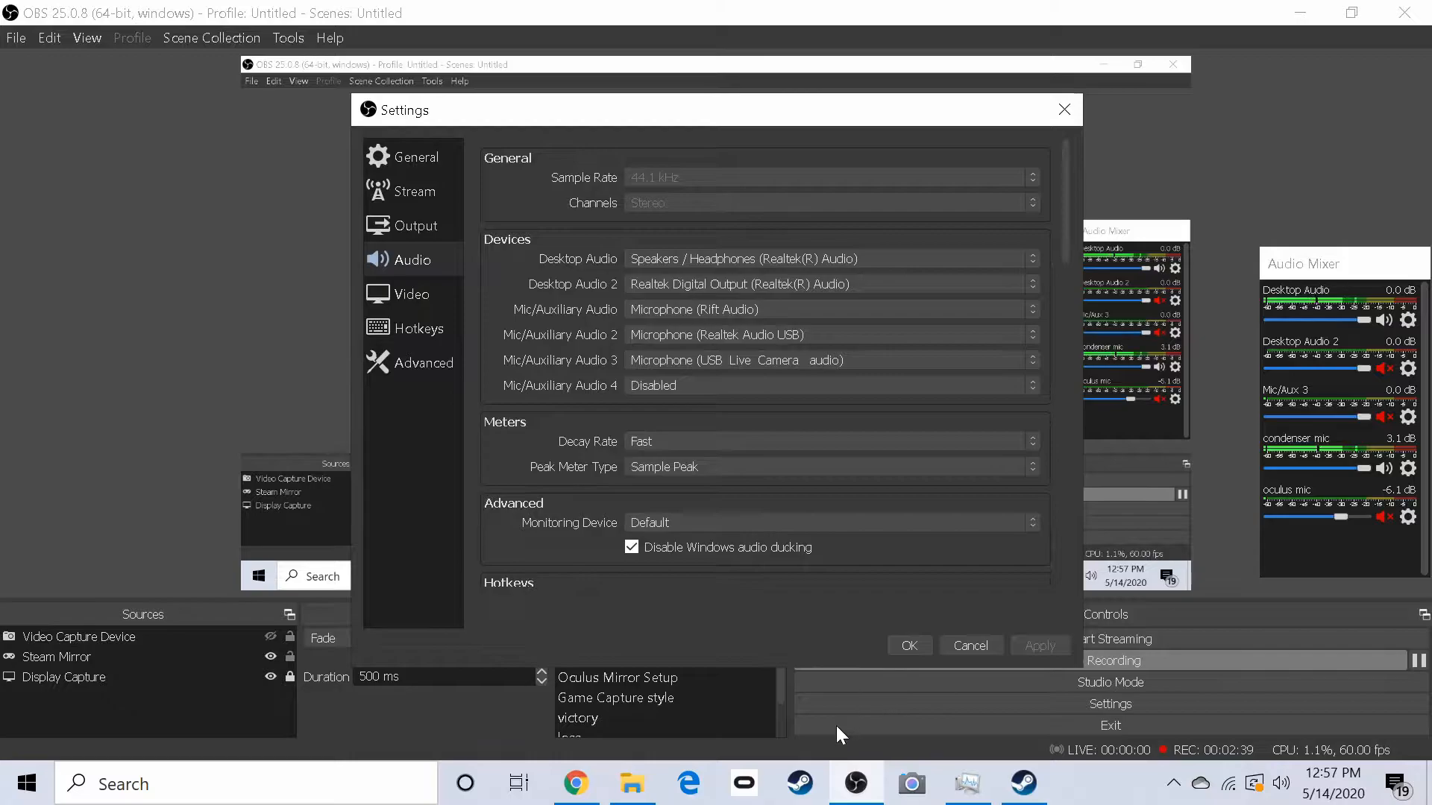
click(903, 646)
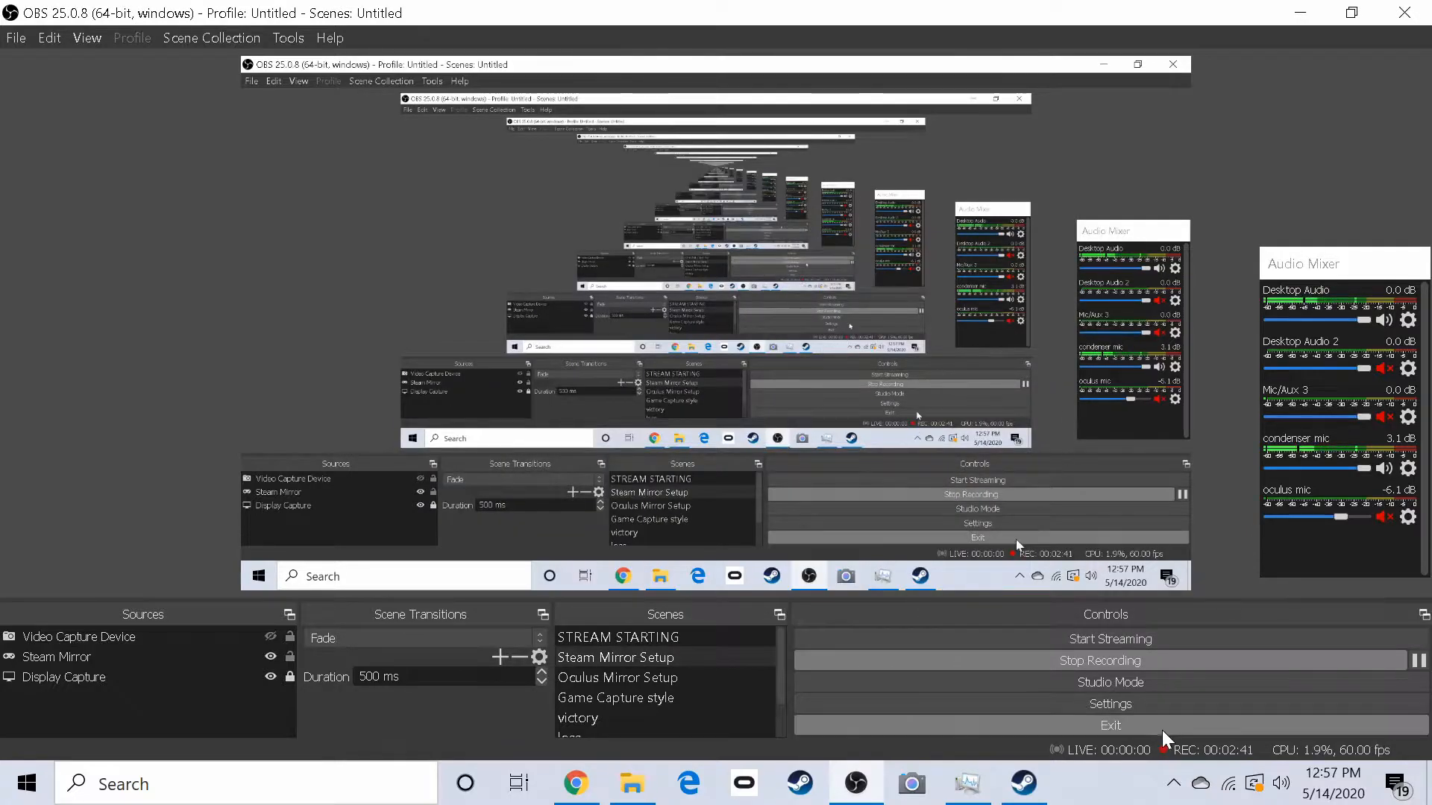
- Review the output settings and the list of available streaming services, keeping Facebook Live
click(1106, 704)
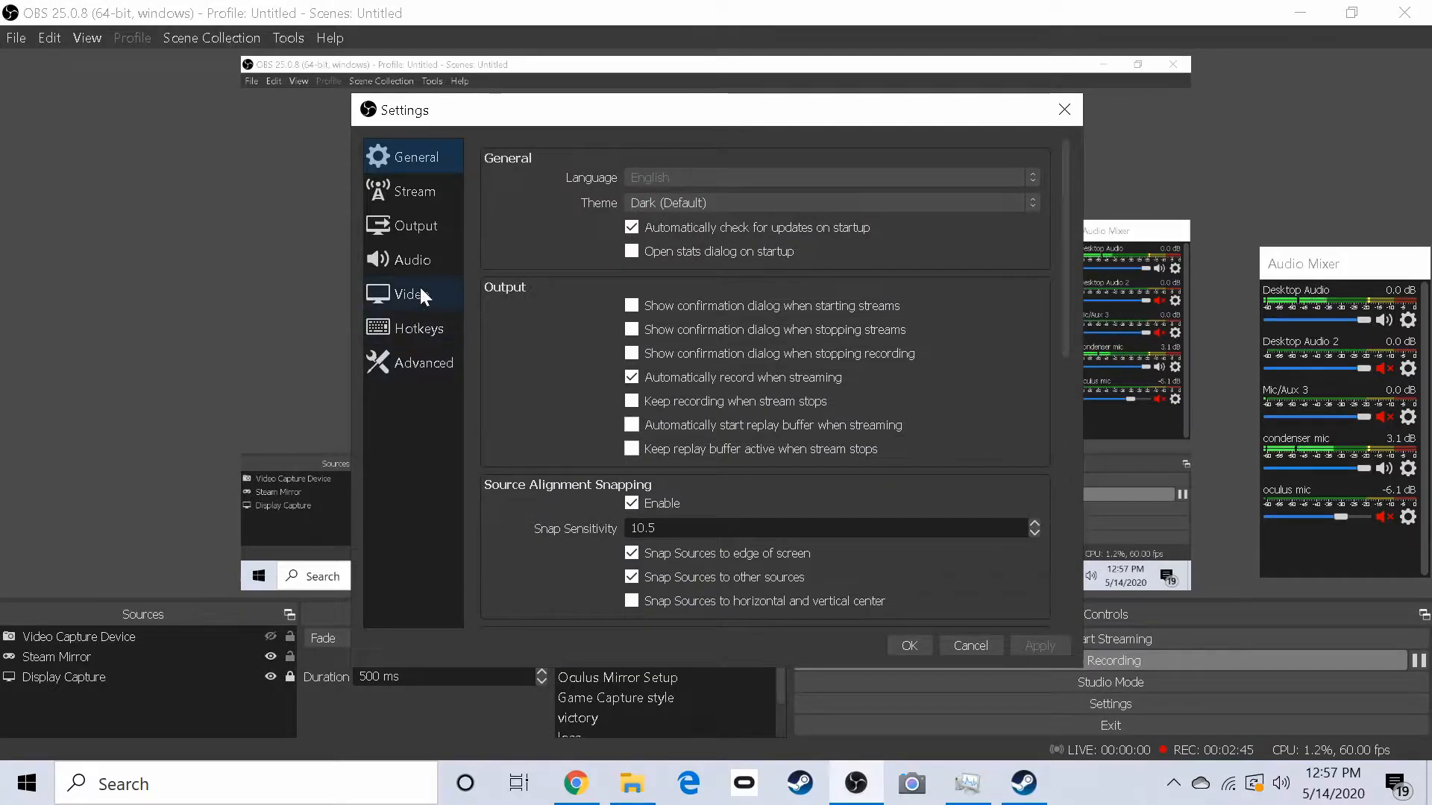
click(418, 229)
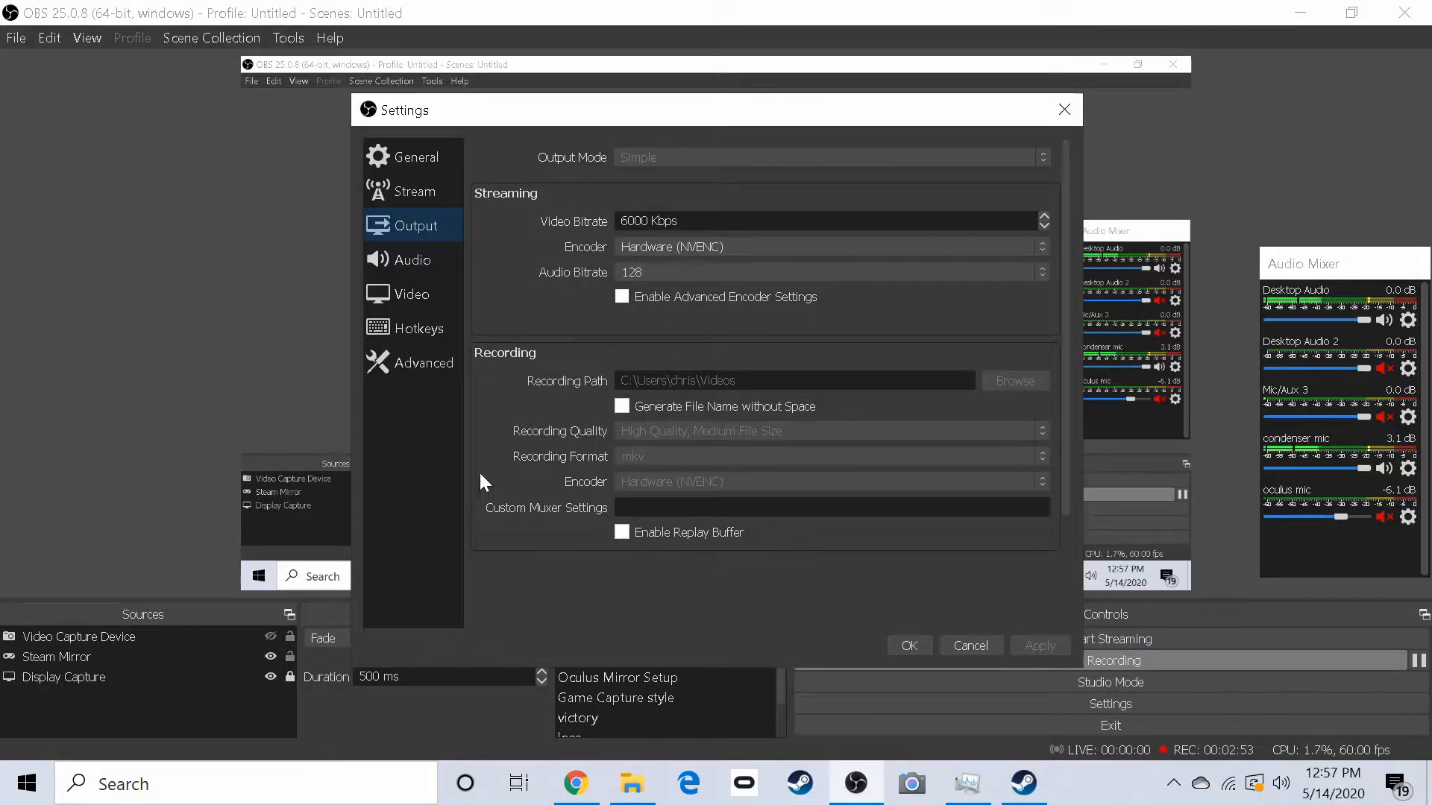
click(409, 191)
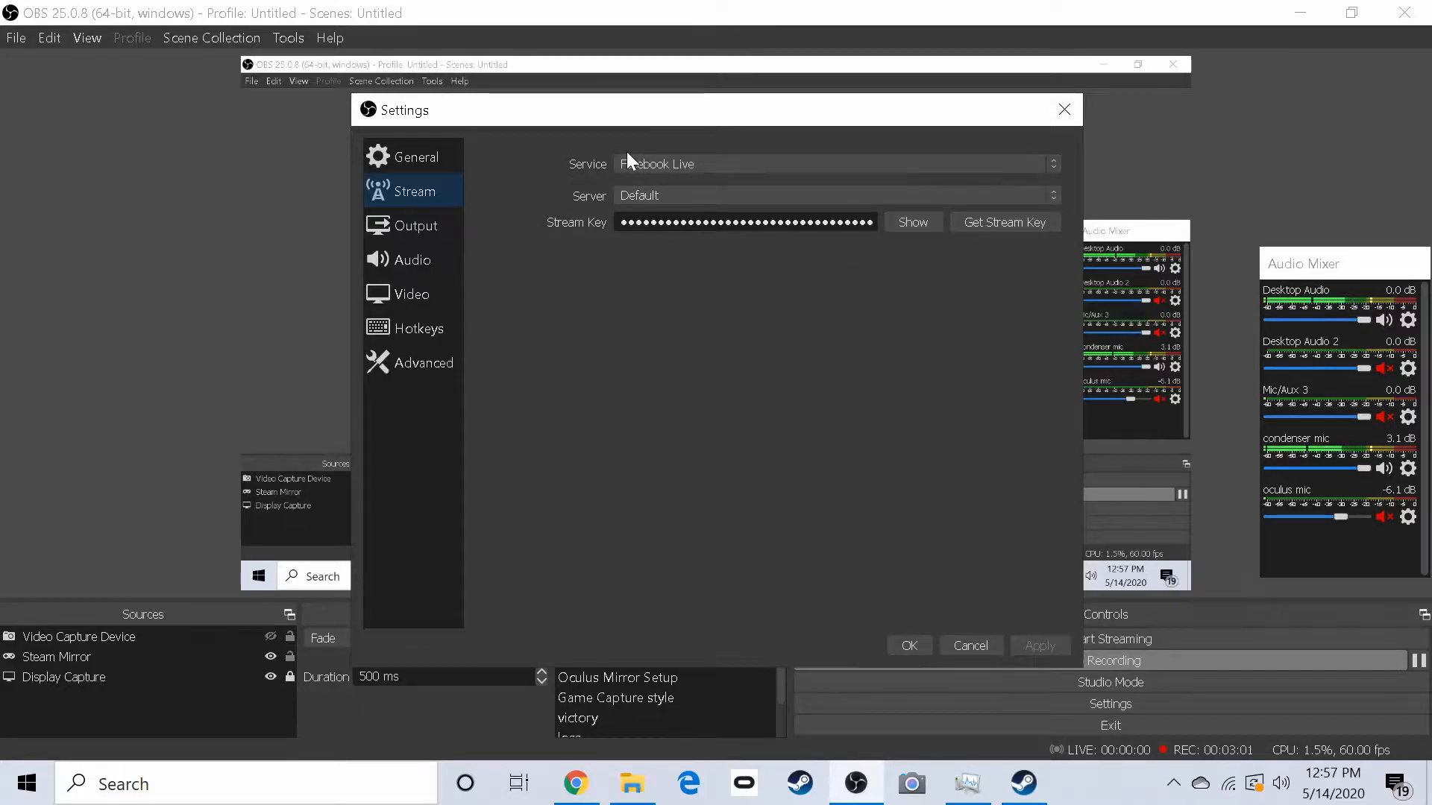
click(855, 167)
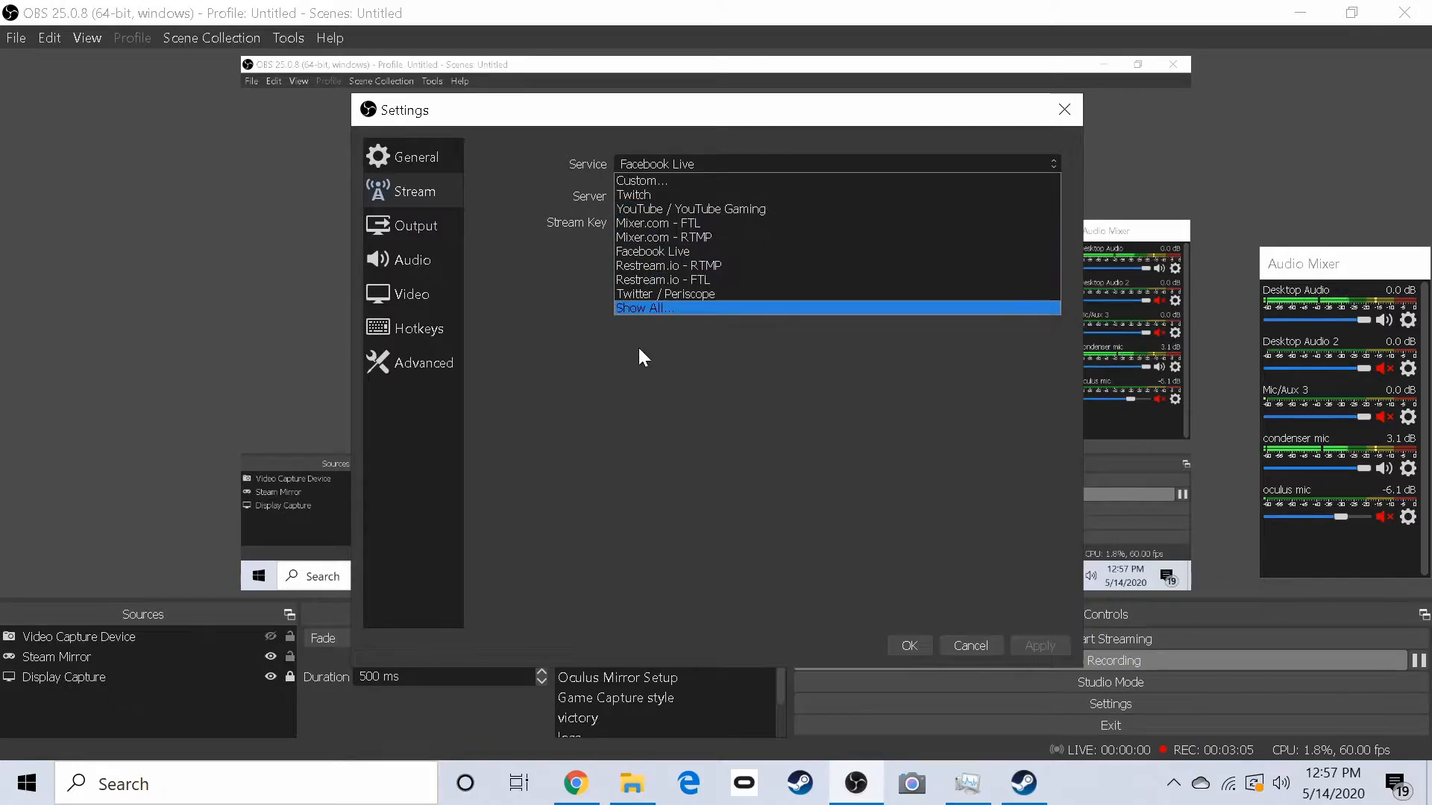
click(580, 390)
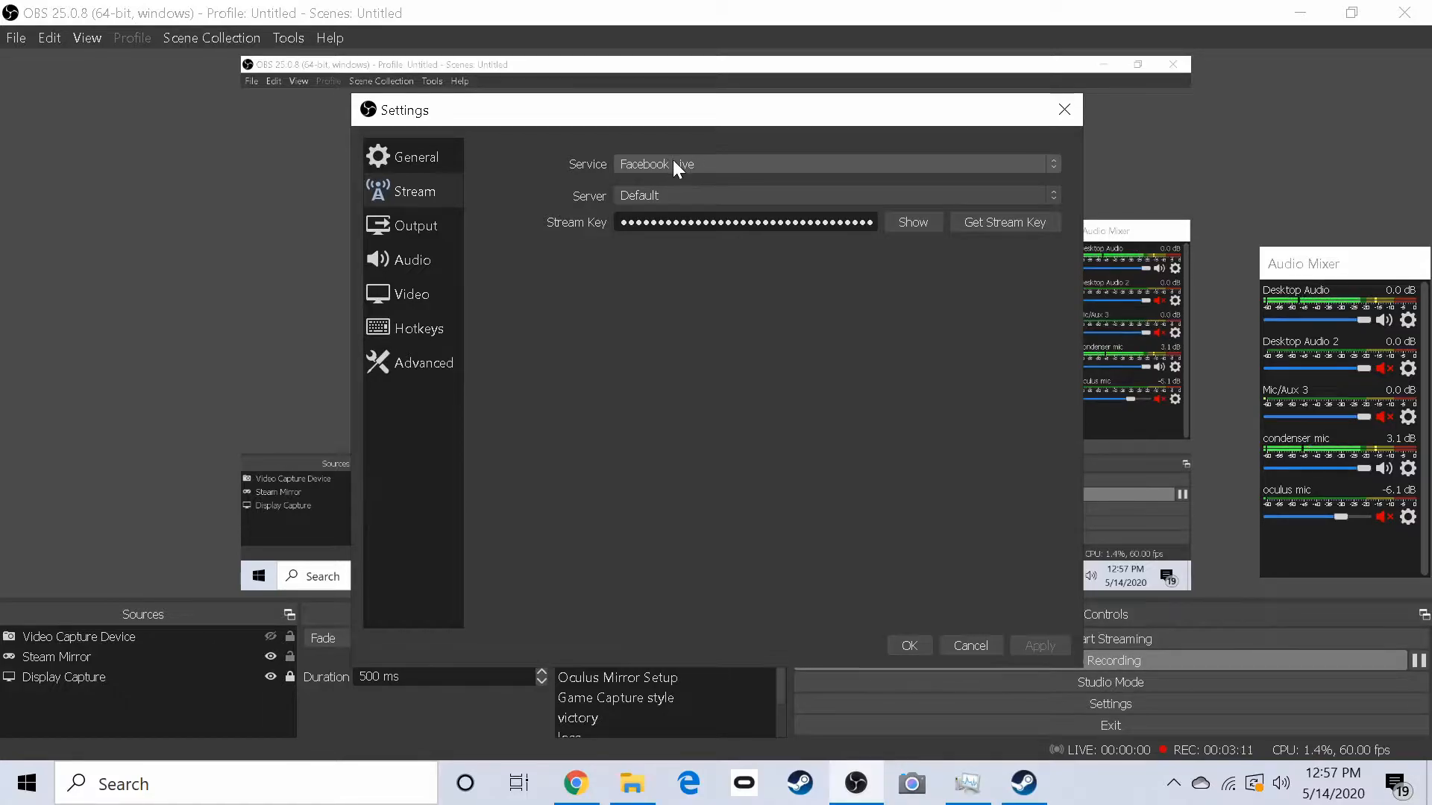
- Review the General, Video and Hotkeys settings and close the settings window
click(443, 161)
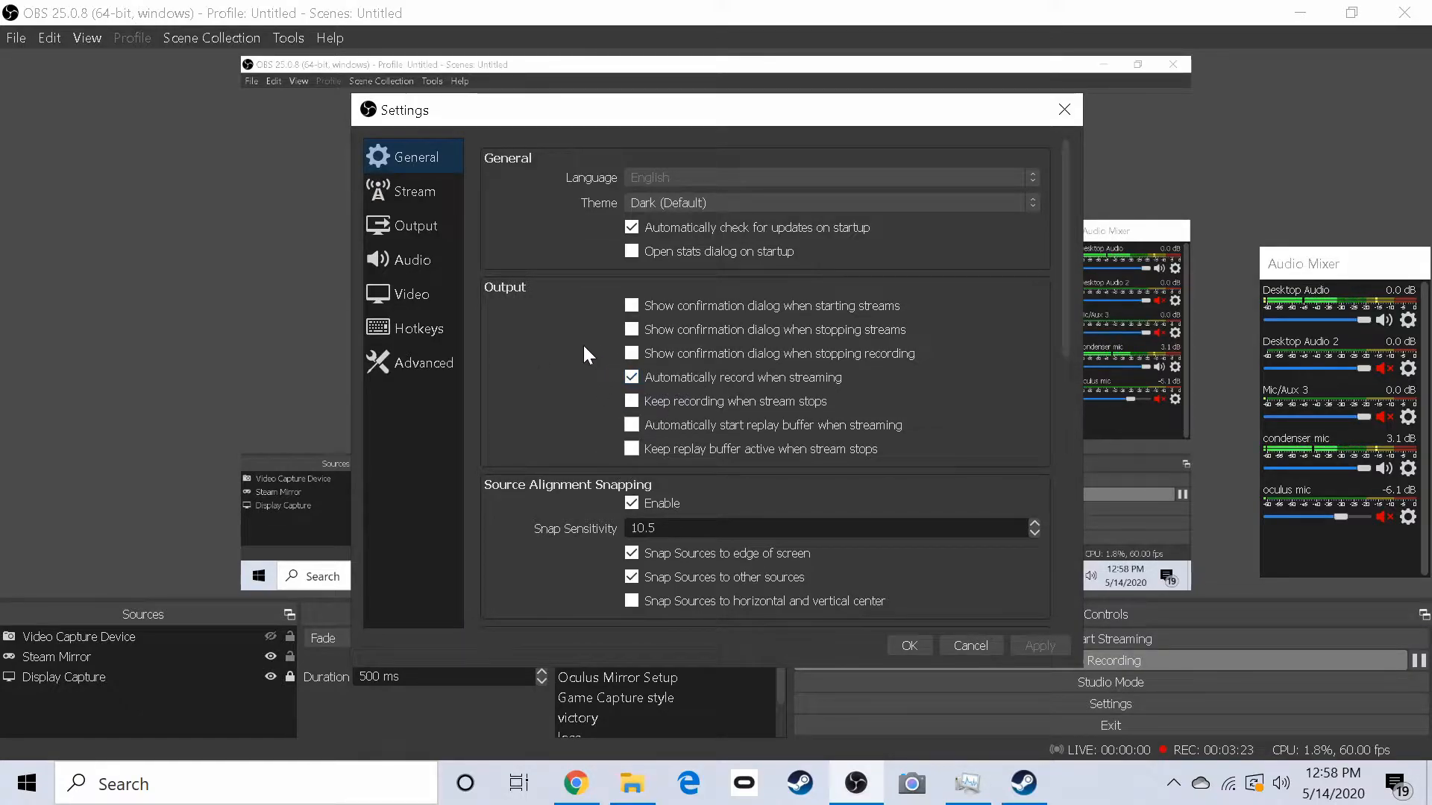
click(391, 293)
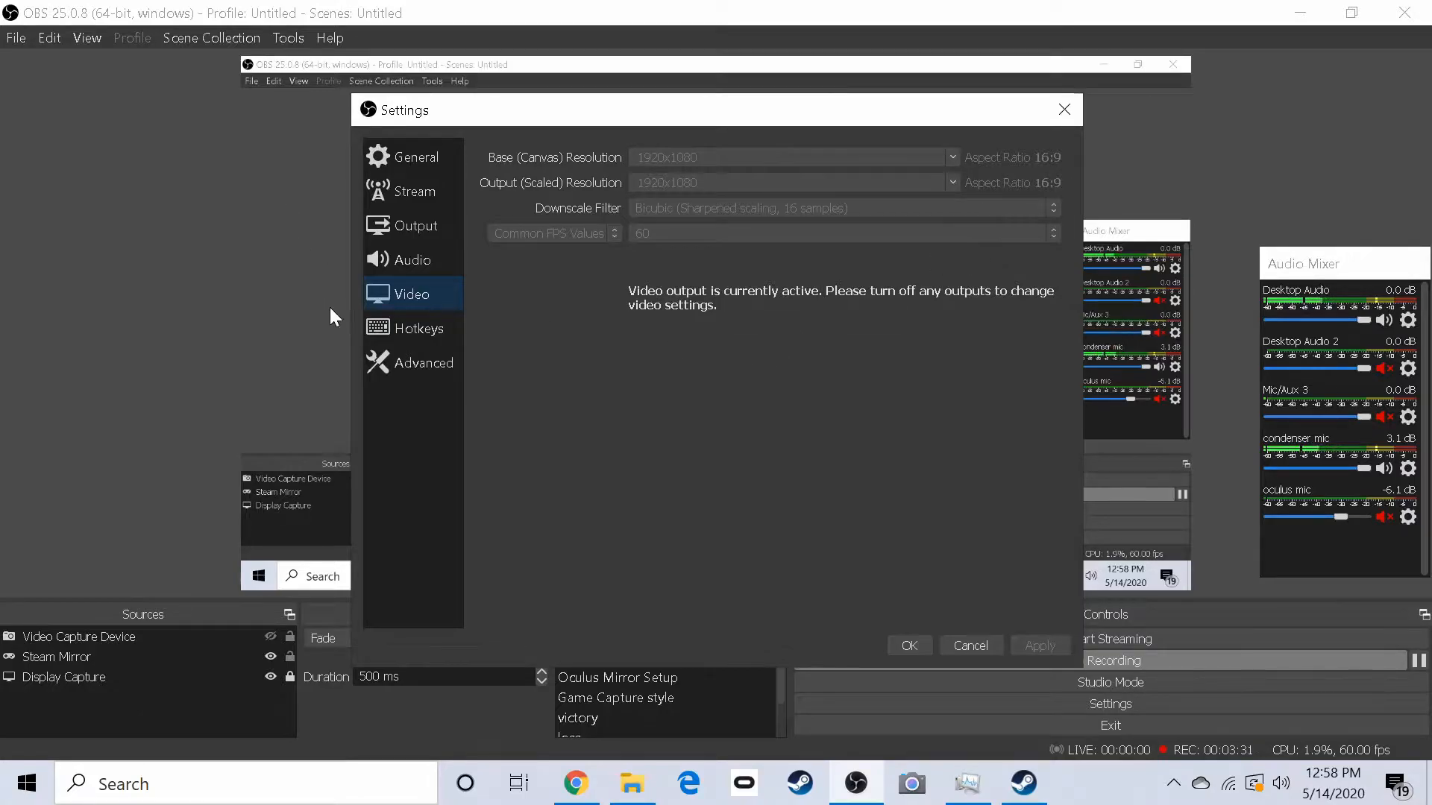
click(401, 329)
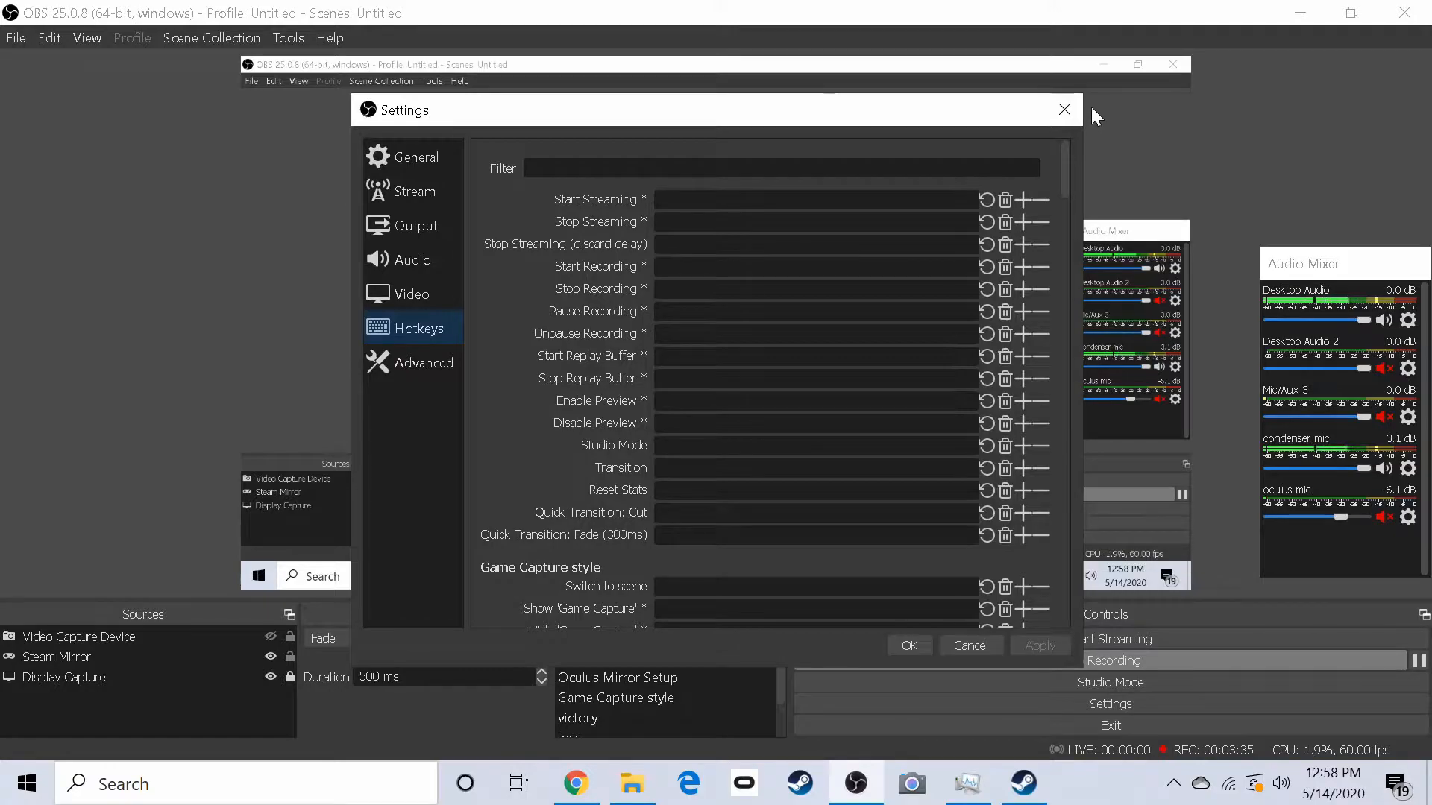
click(1065, 110)
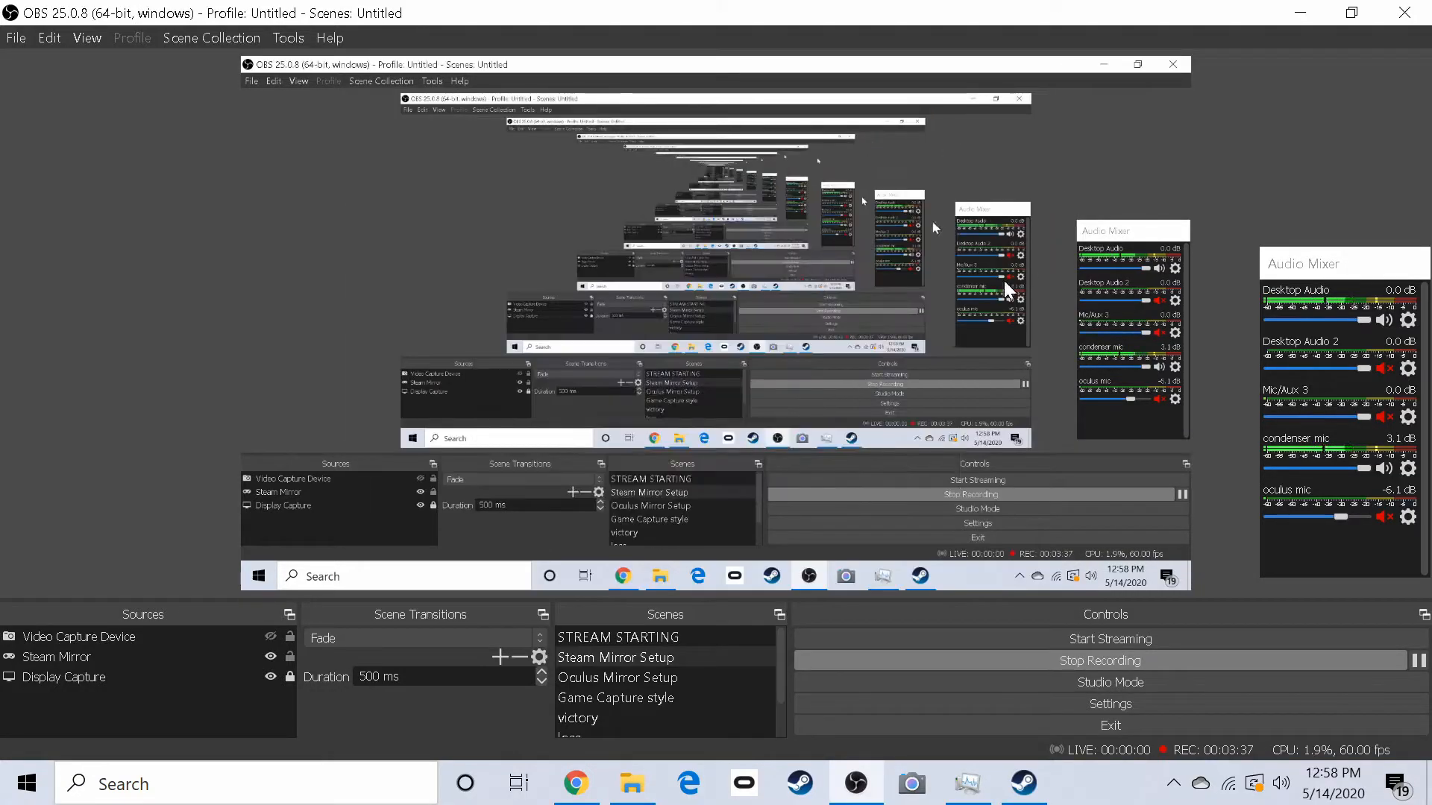
- Turn Studio Mode on to view the preview and program panes, and turn it off again
click(1111, 683)
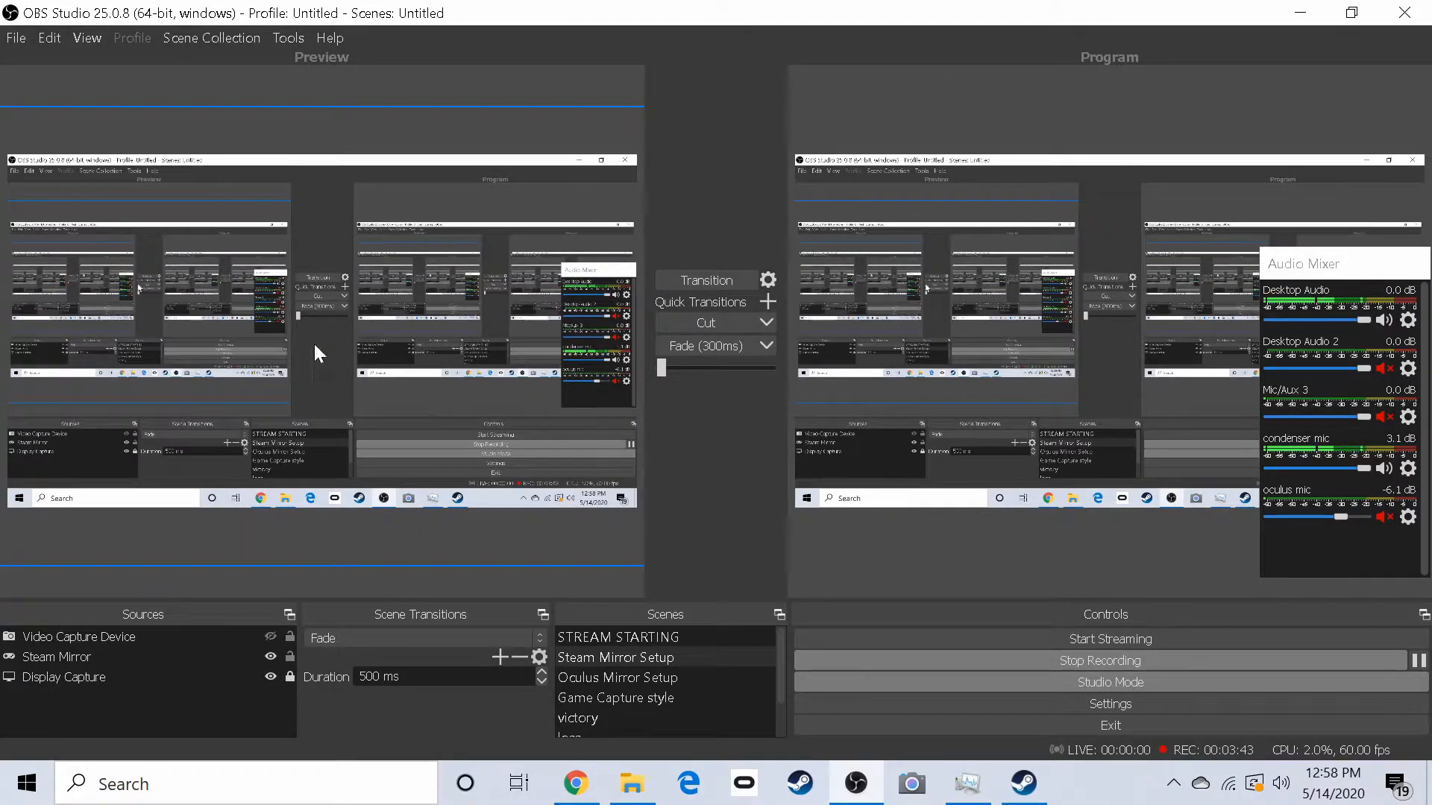
click(1085, 680)
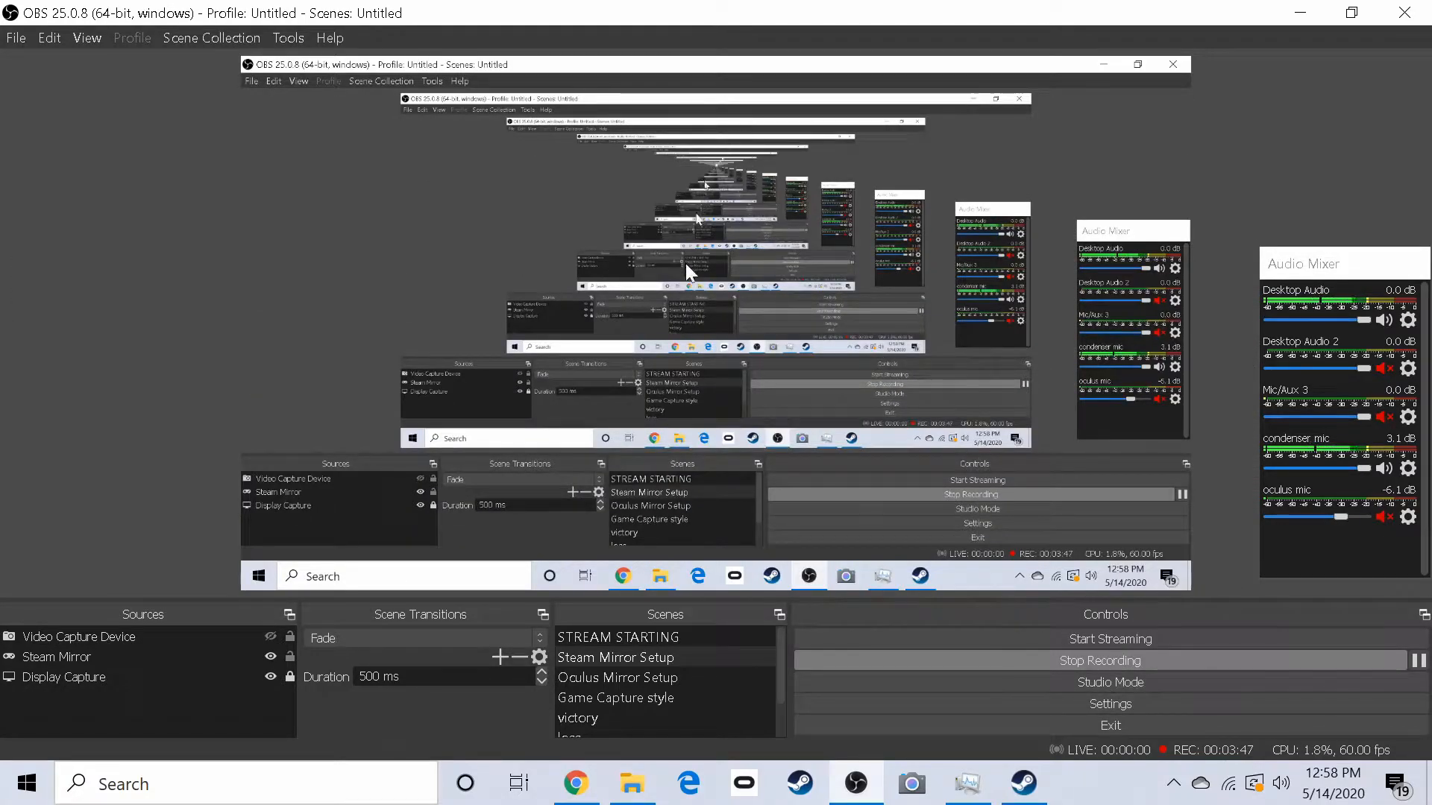
click(130, 680)
click(72, 661)
click(82, 705)
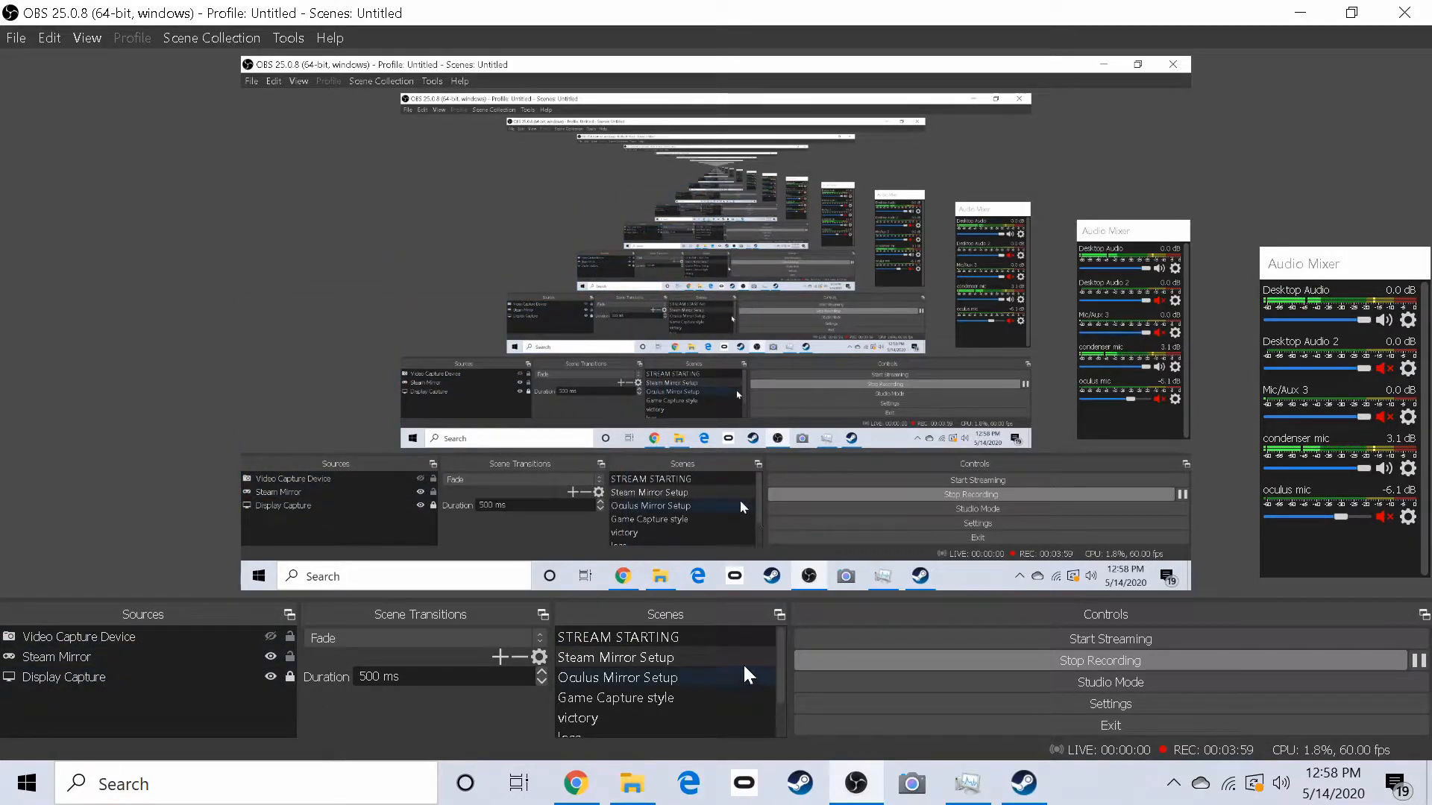
- Switch to the STREAM STARTING scene and return to the Steam Mirror Setup scene
click(681, 635)
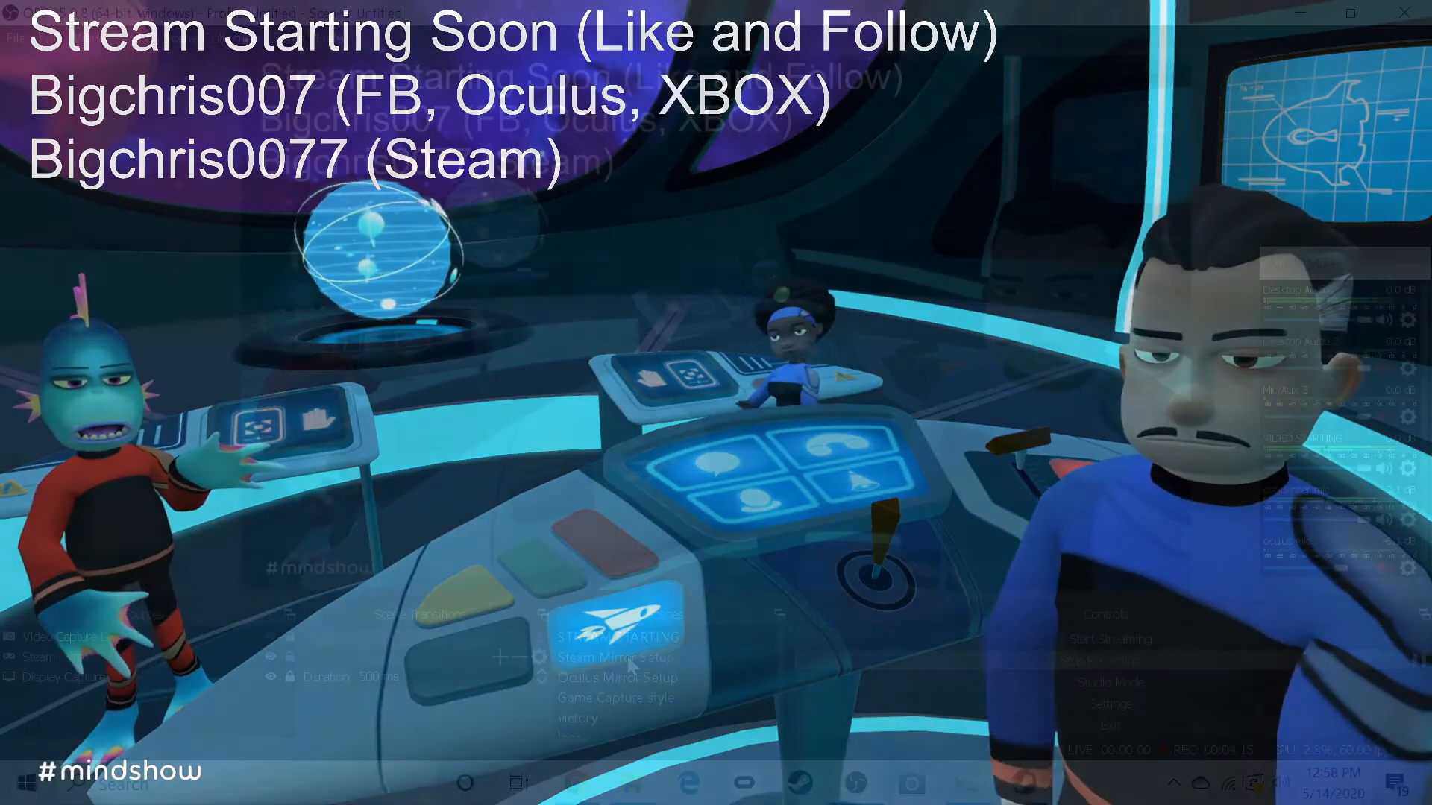
click(628, 655)
- Hide the Steam Mirror source in the Steam Mirror Setup scene, keeping Video Capture Device hidden
click(132, 657)
click(271, 658)
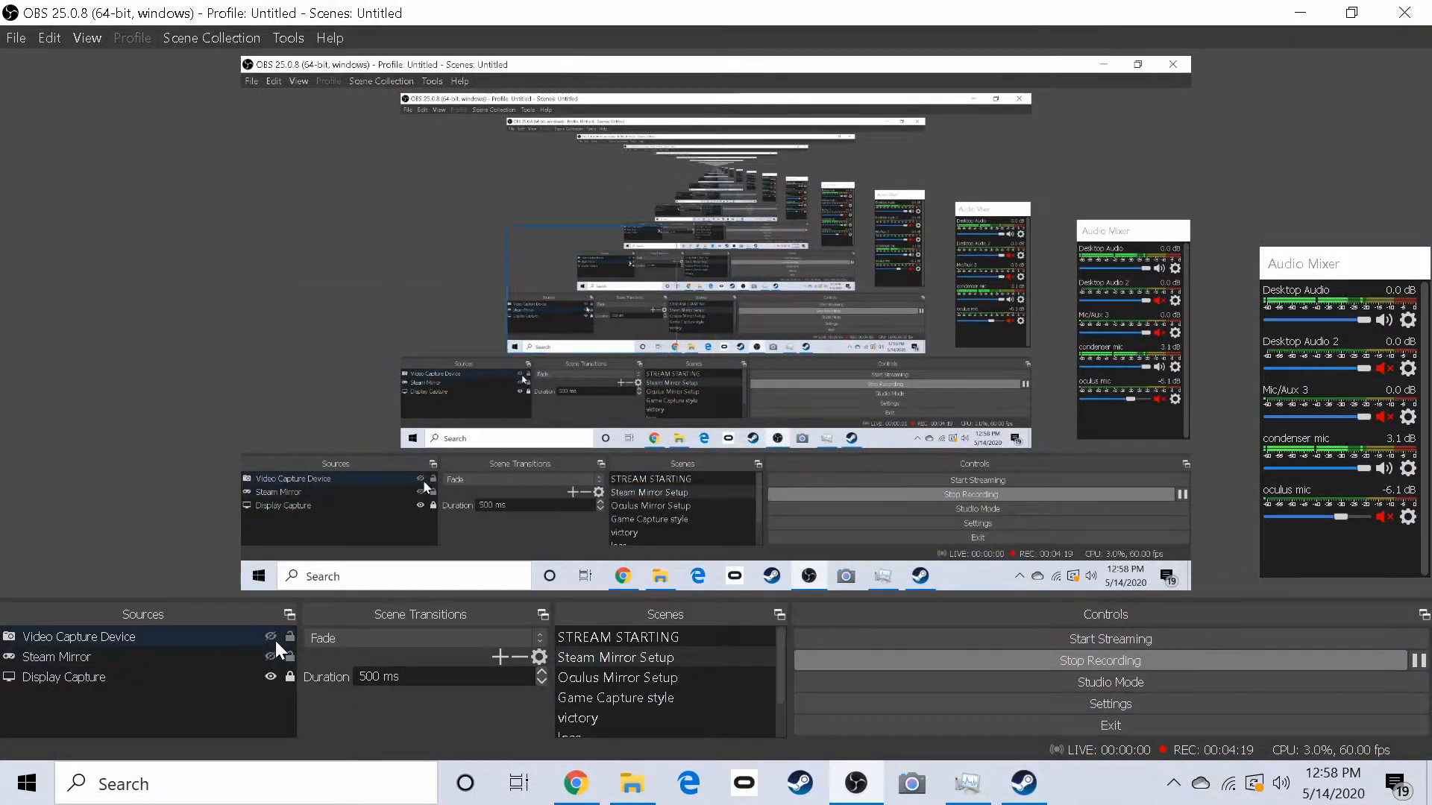
click(263, 641)
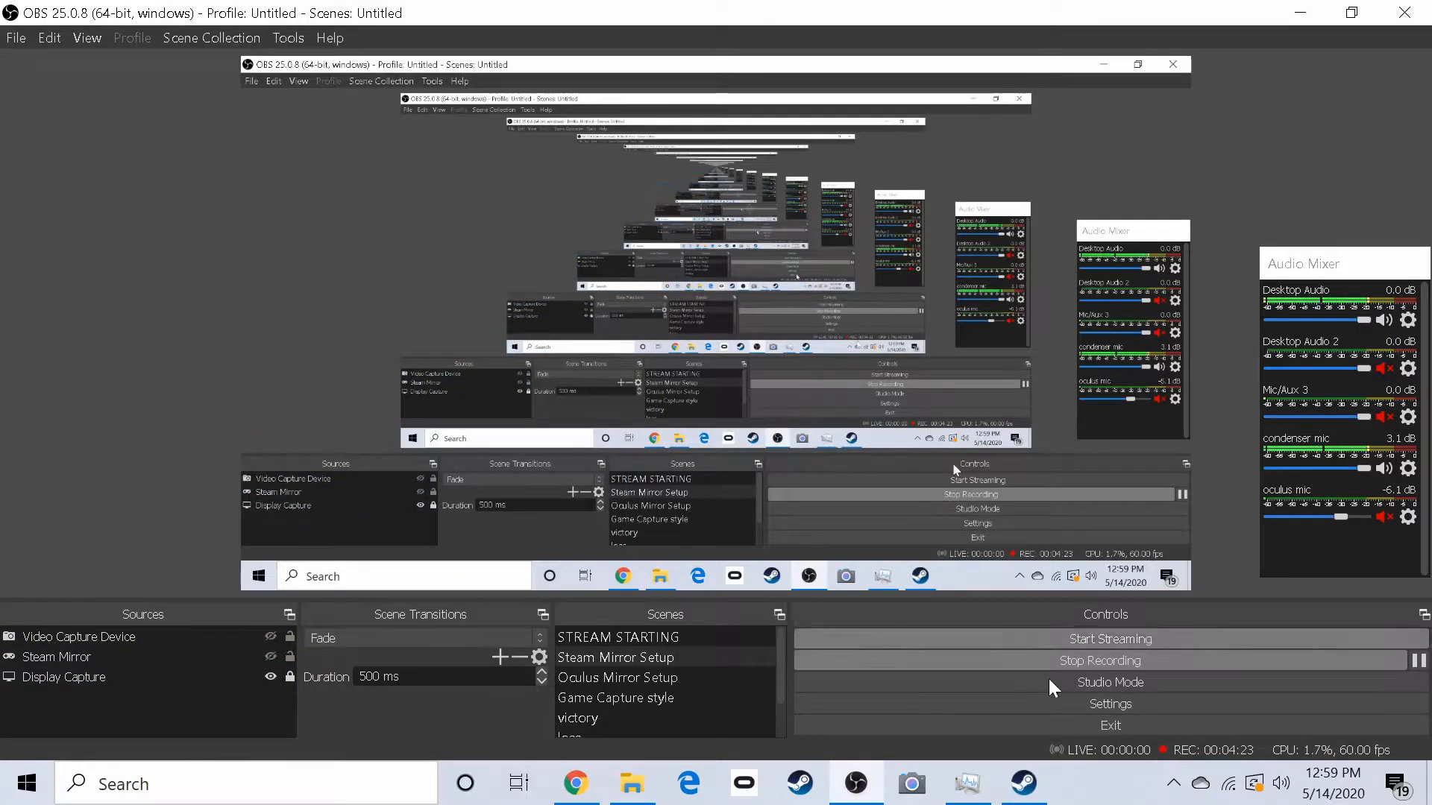
- Show the Video Capture Device source over the Steam Mirror Setup scene, and hide it again
mouse_move(866, 802)
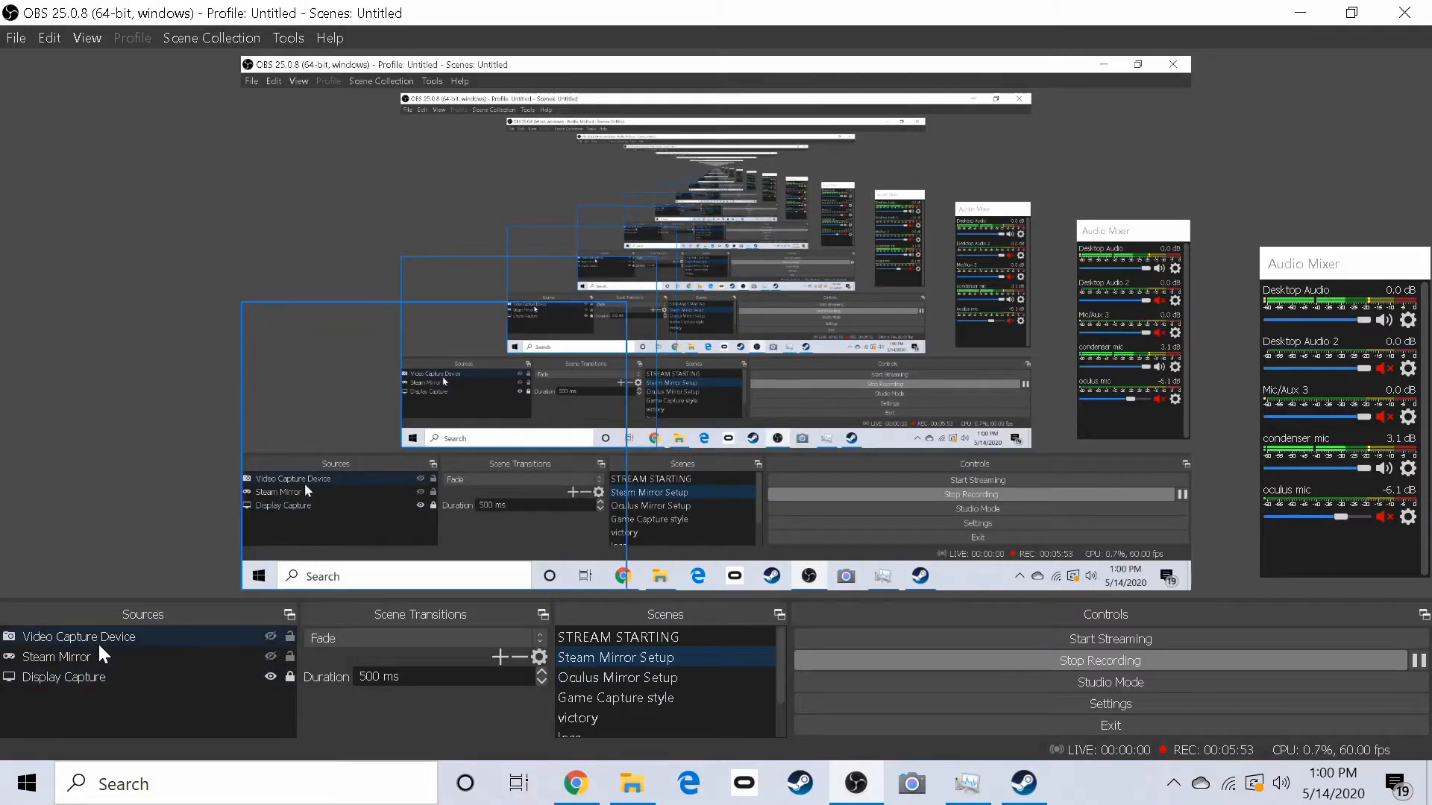
click(271, 636)
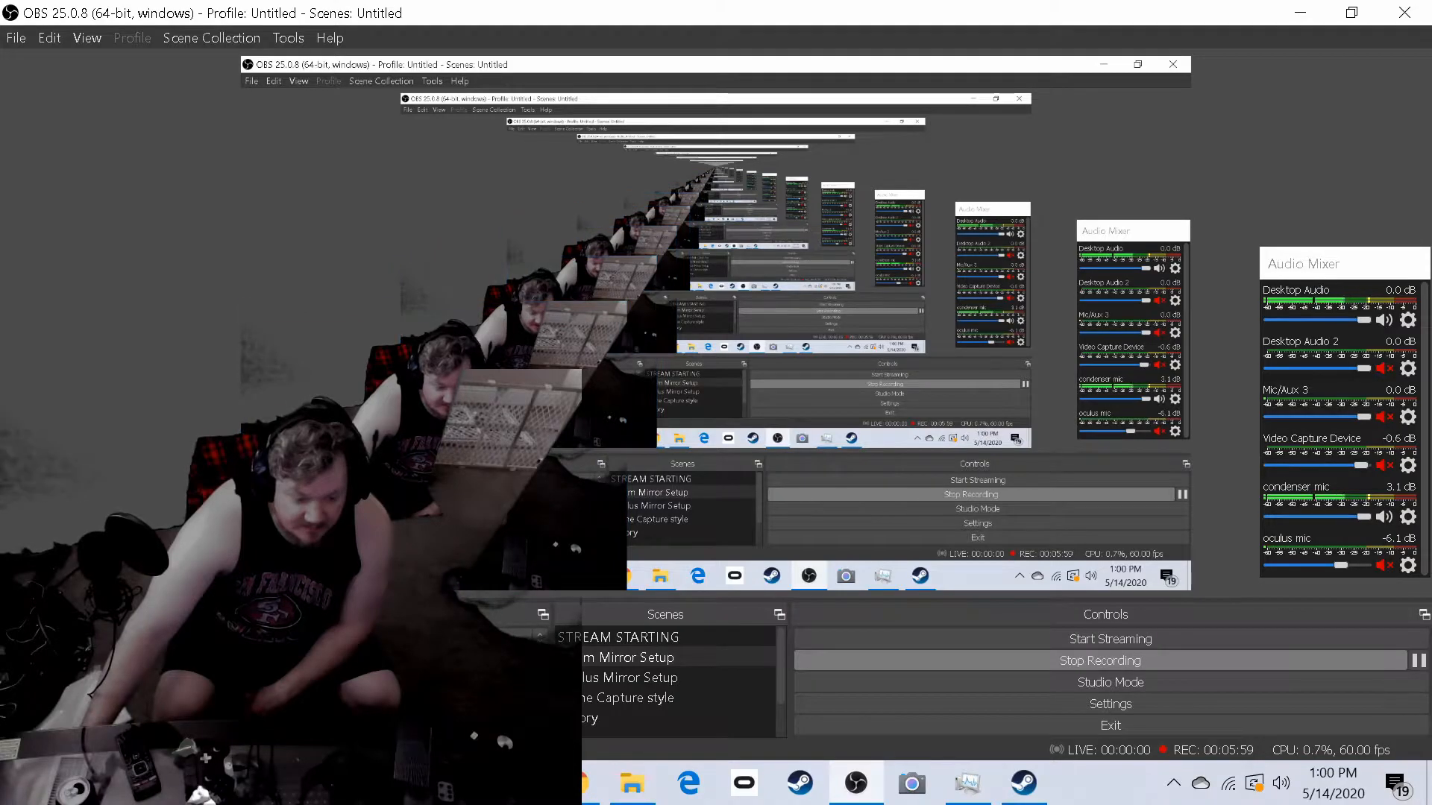
click(270, 636)
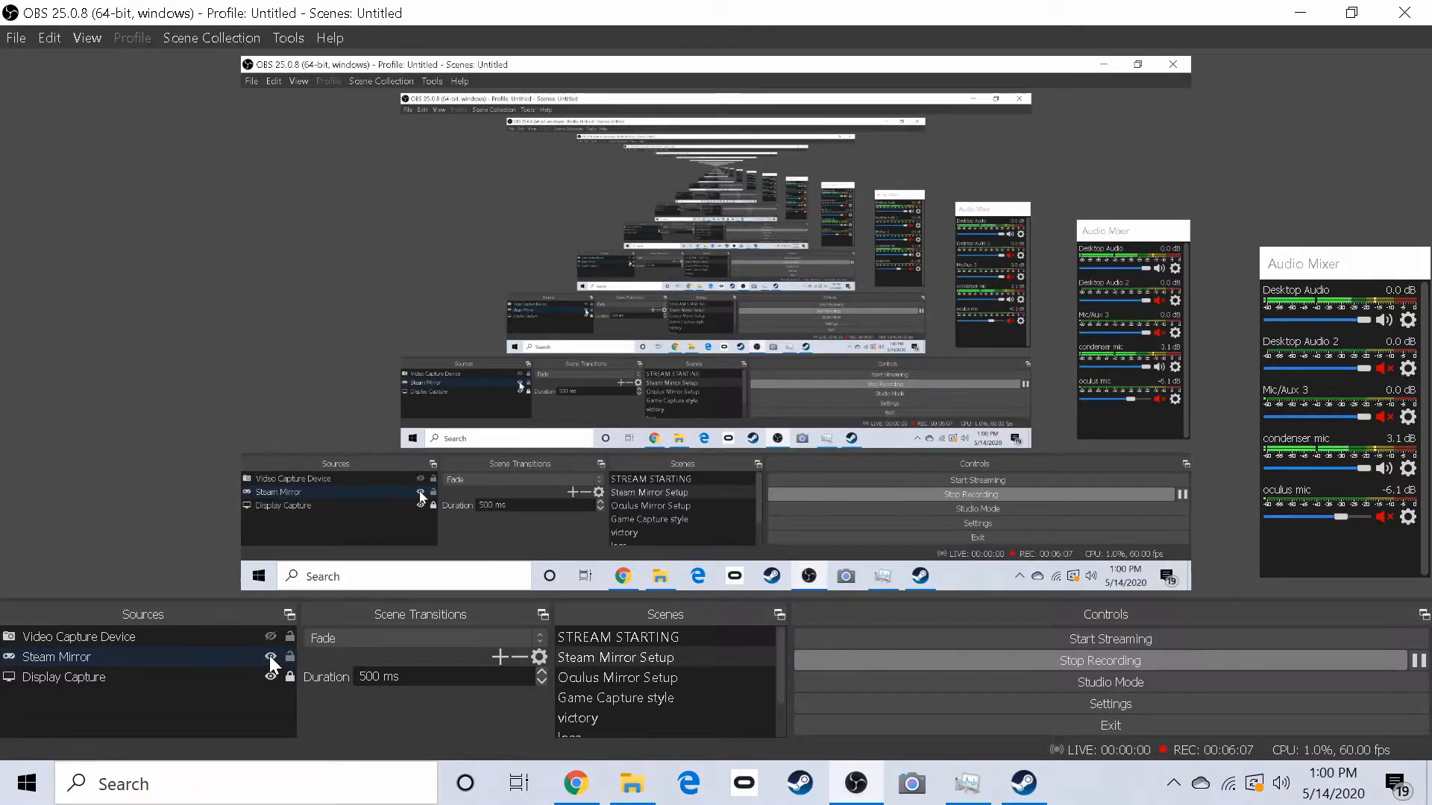
- Make the Steam Mirror source visible and review its properties for capturing the [vrmonitor.exe]: VR View window
right_click(199, 662)
click(217, 658)
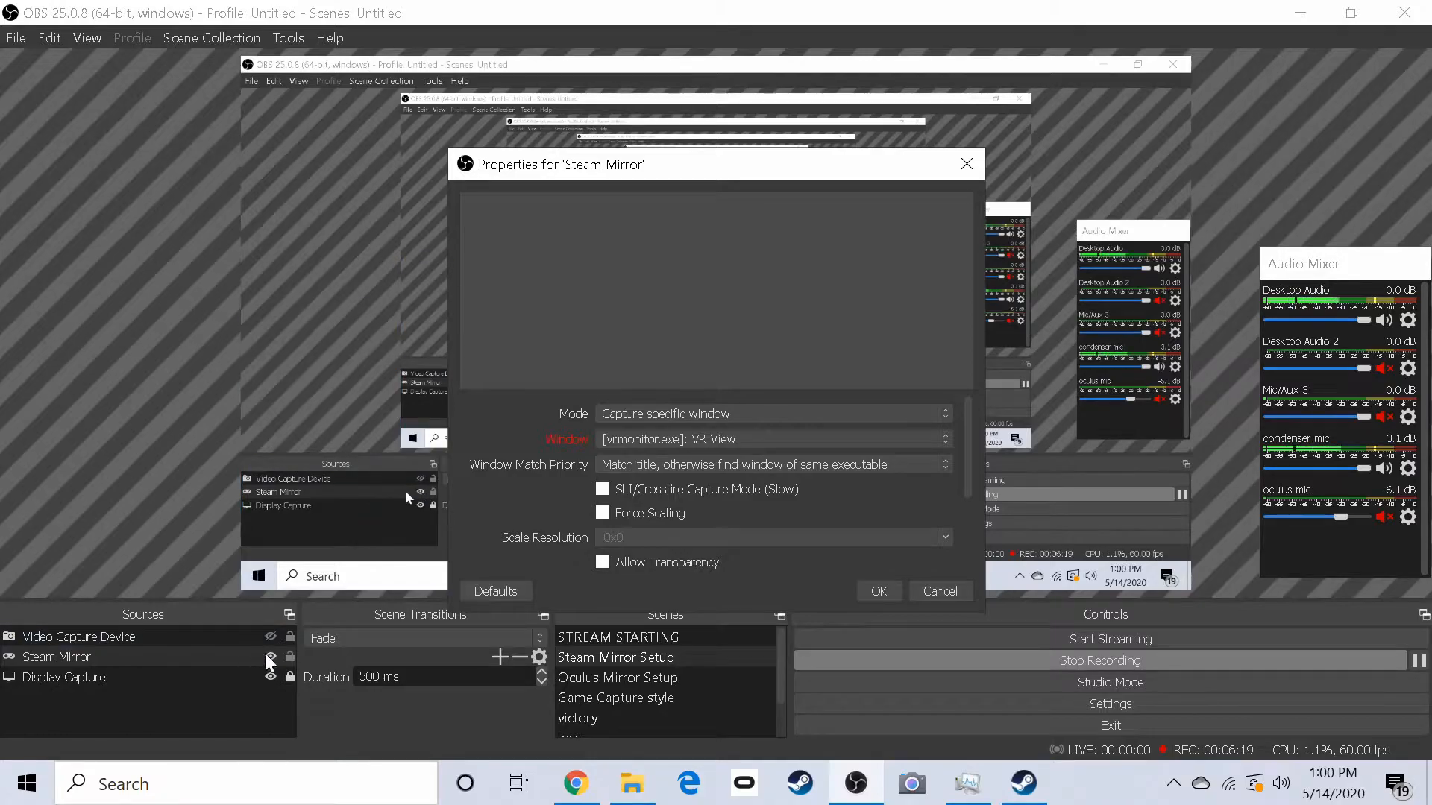
click(879, 591)
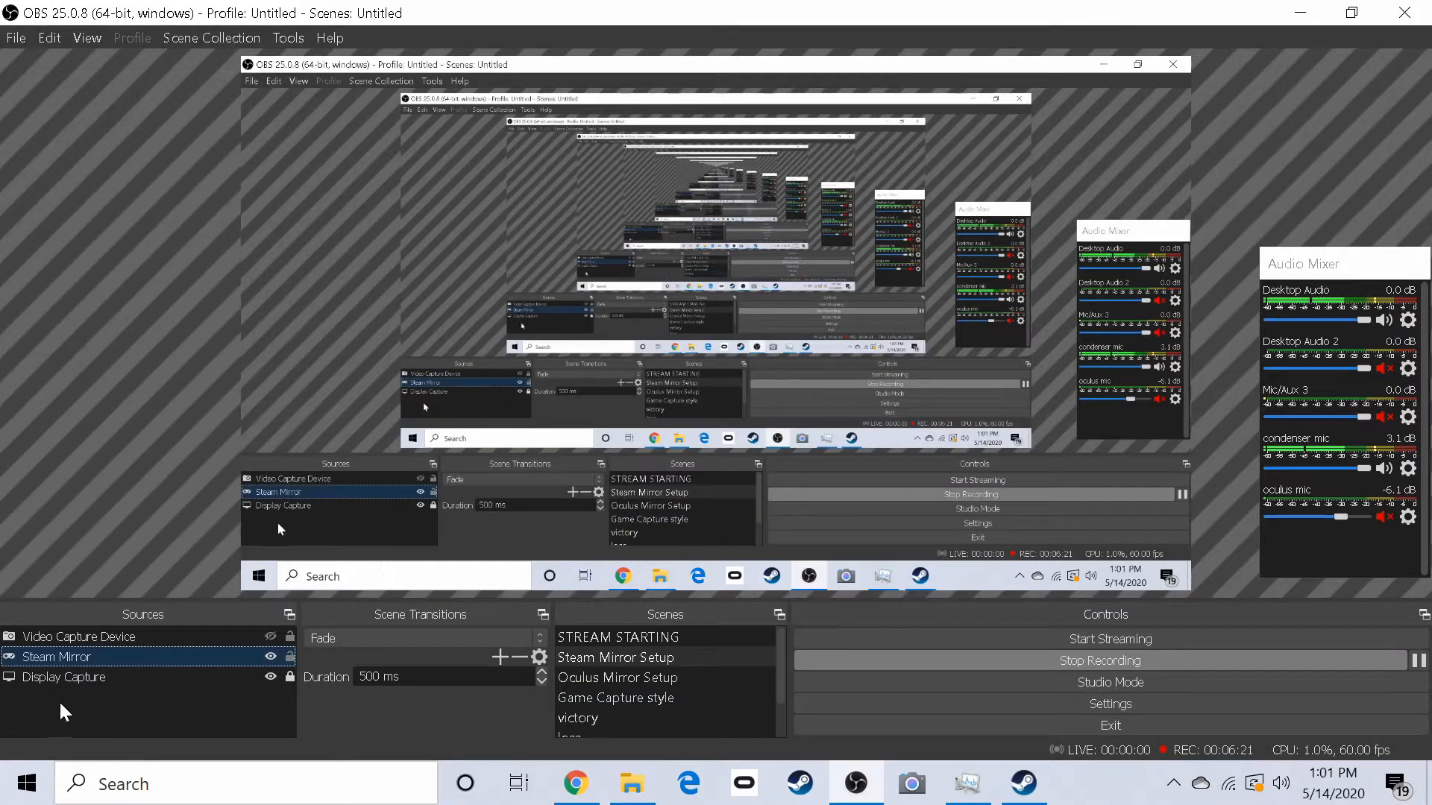
- Toggle the visibility of Display Capture and Video Capture Device, restoring each source's original visibility
click(270, 676)
click(270, 672)
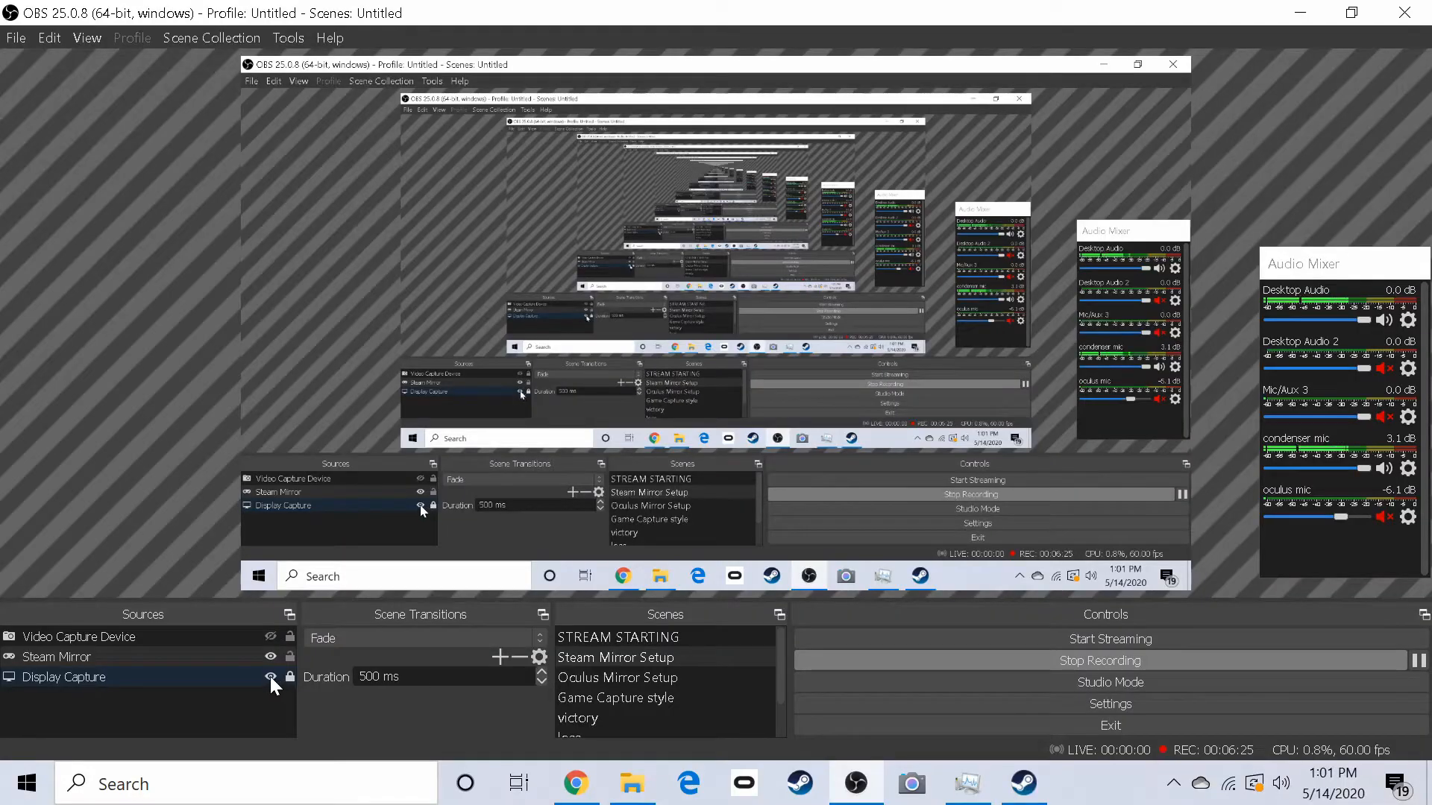
click(270, 637)
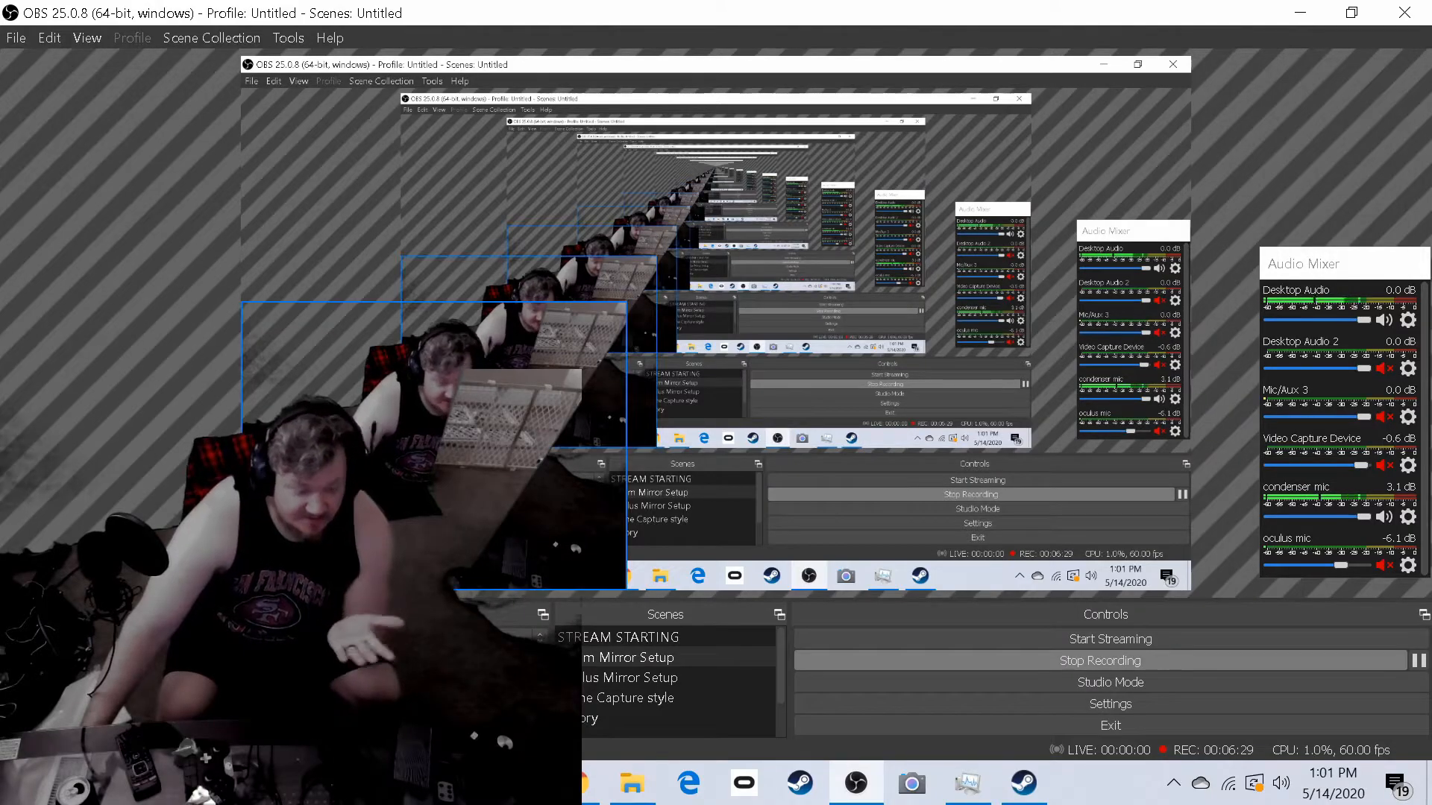
click(270, 636)
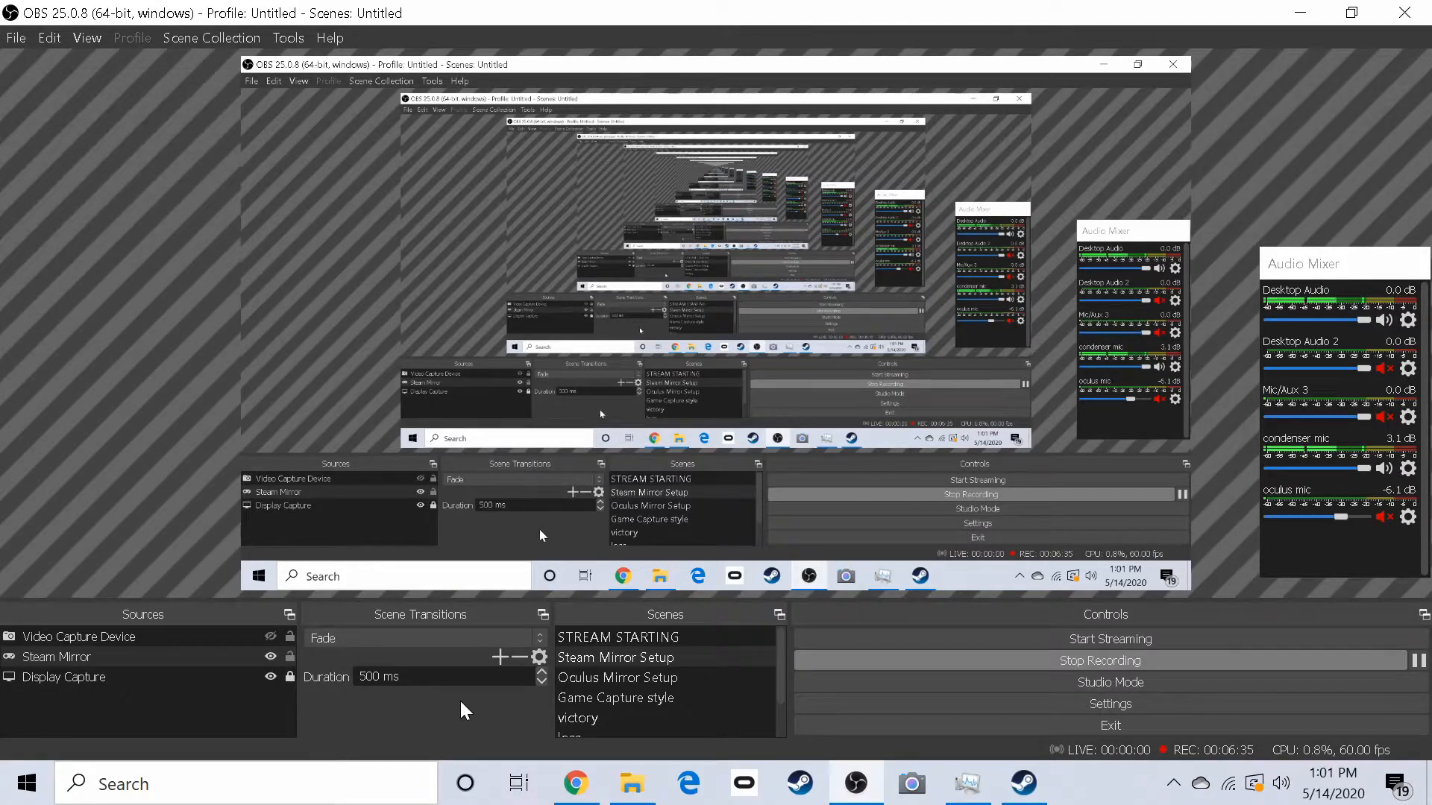
- Move Video Capture Device below Display Capture in the source order and make it visible
click(77, 636)
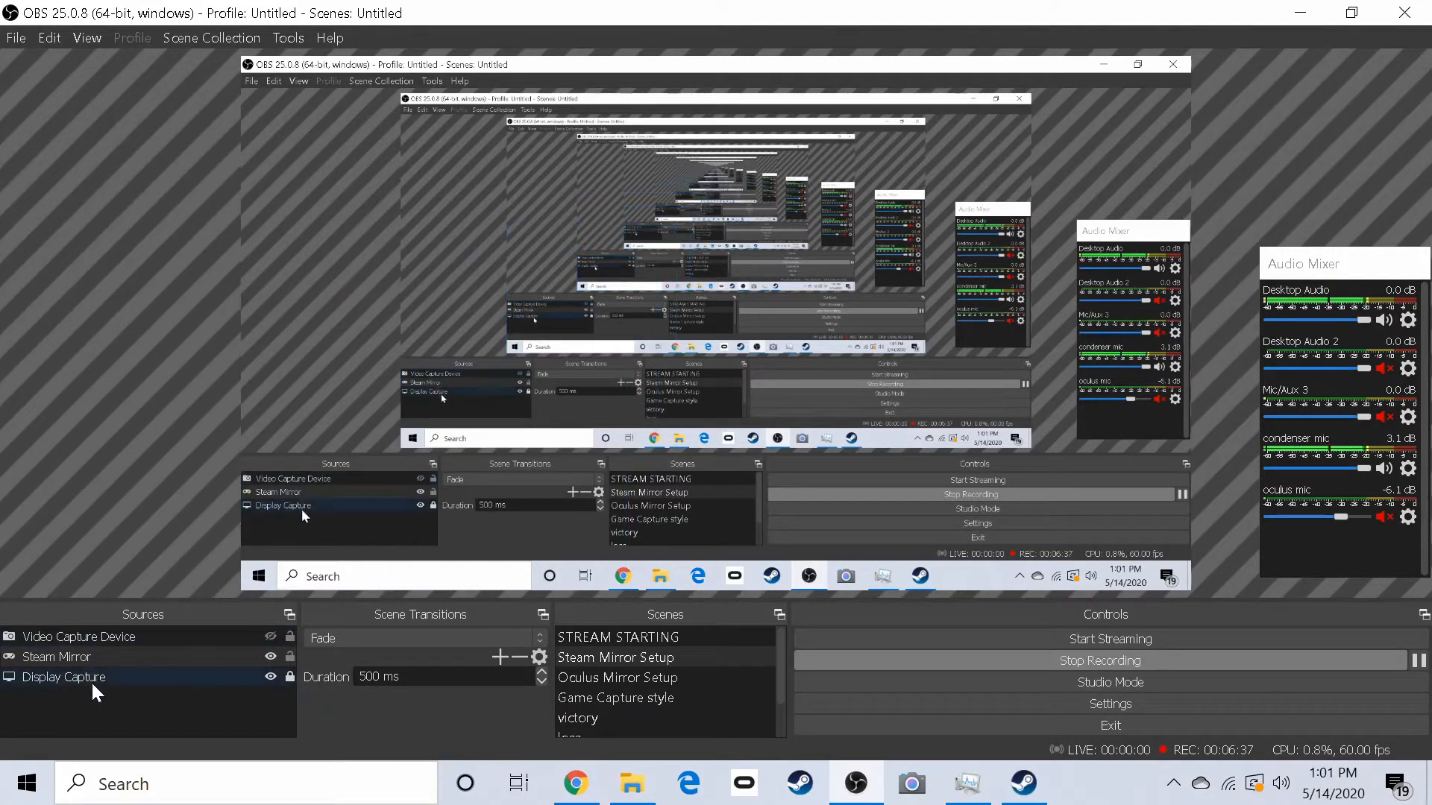
click(120, 678)
click(128, 639)
click(139, 677)
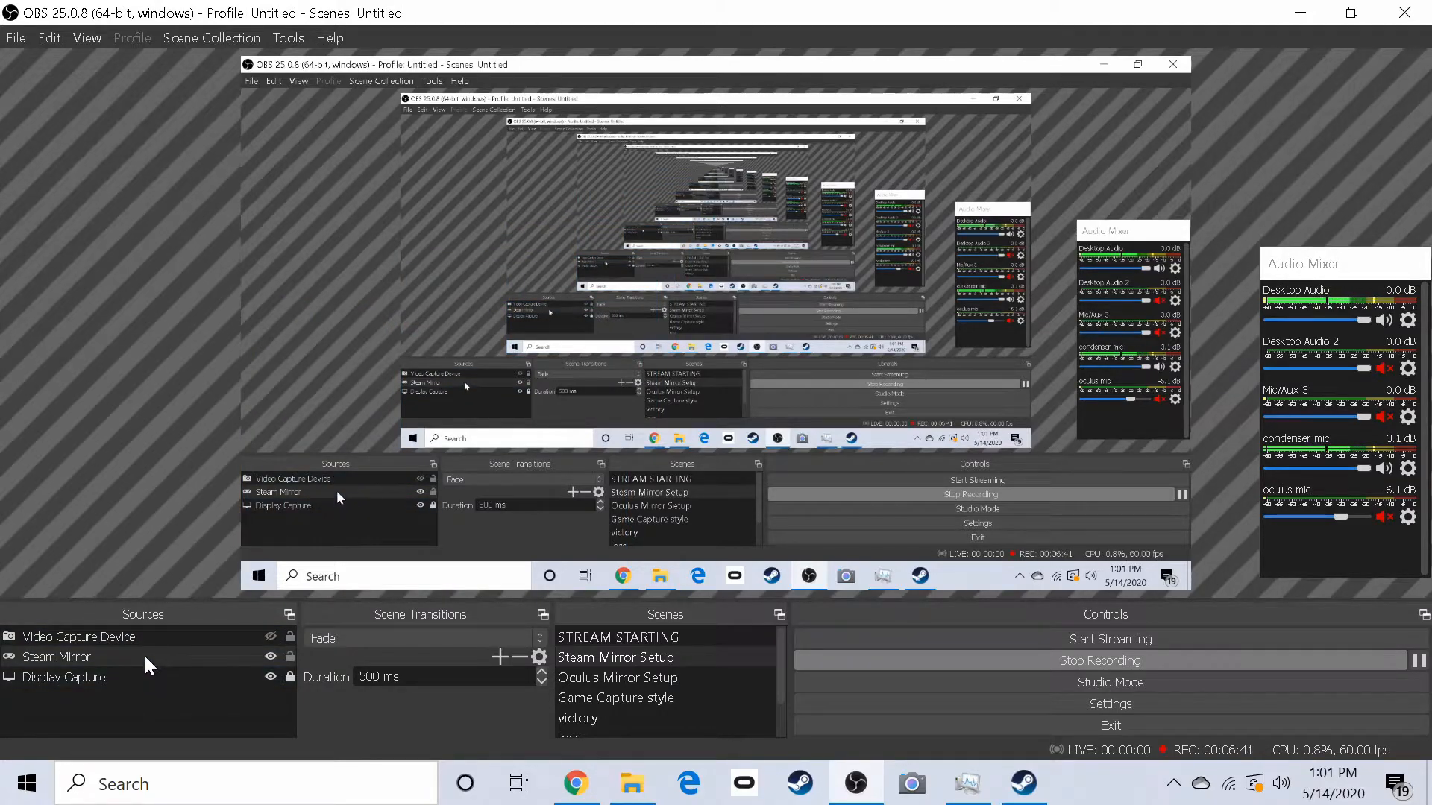
click(153, 633)
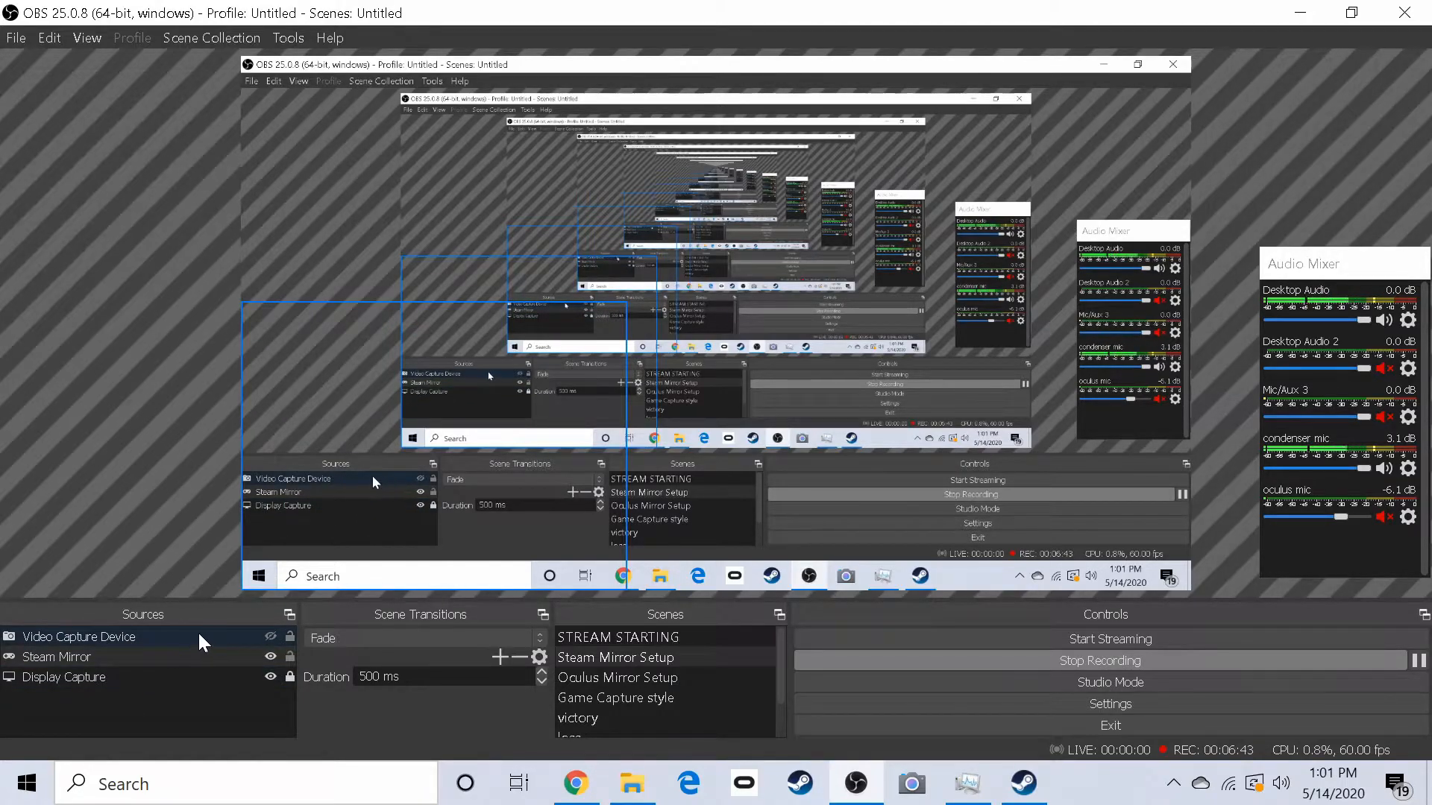
drag(240, 631, 237, 697)
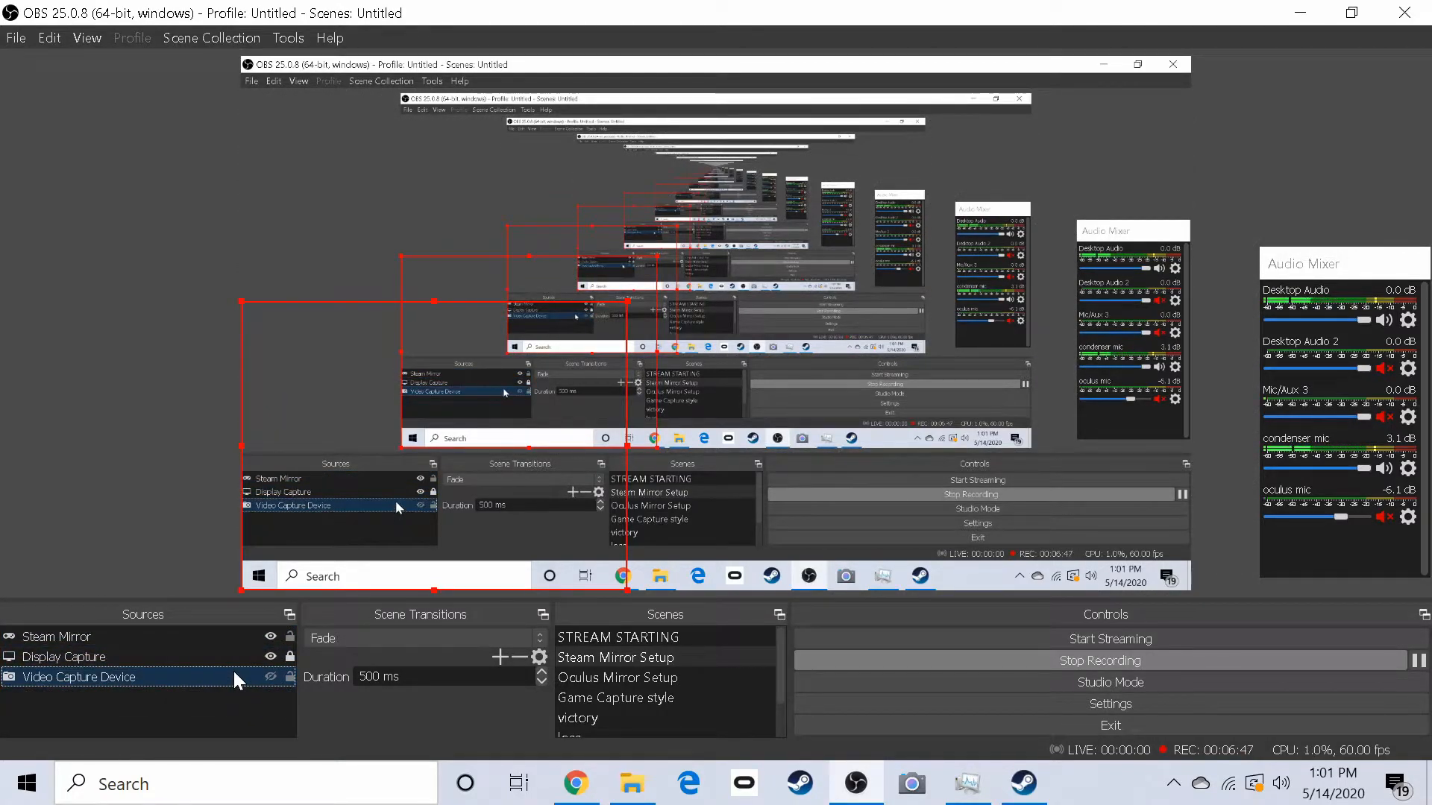
click(270, 675)
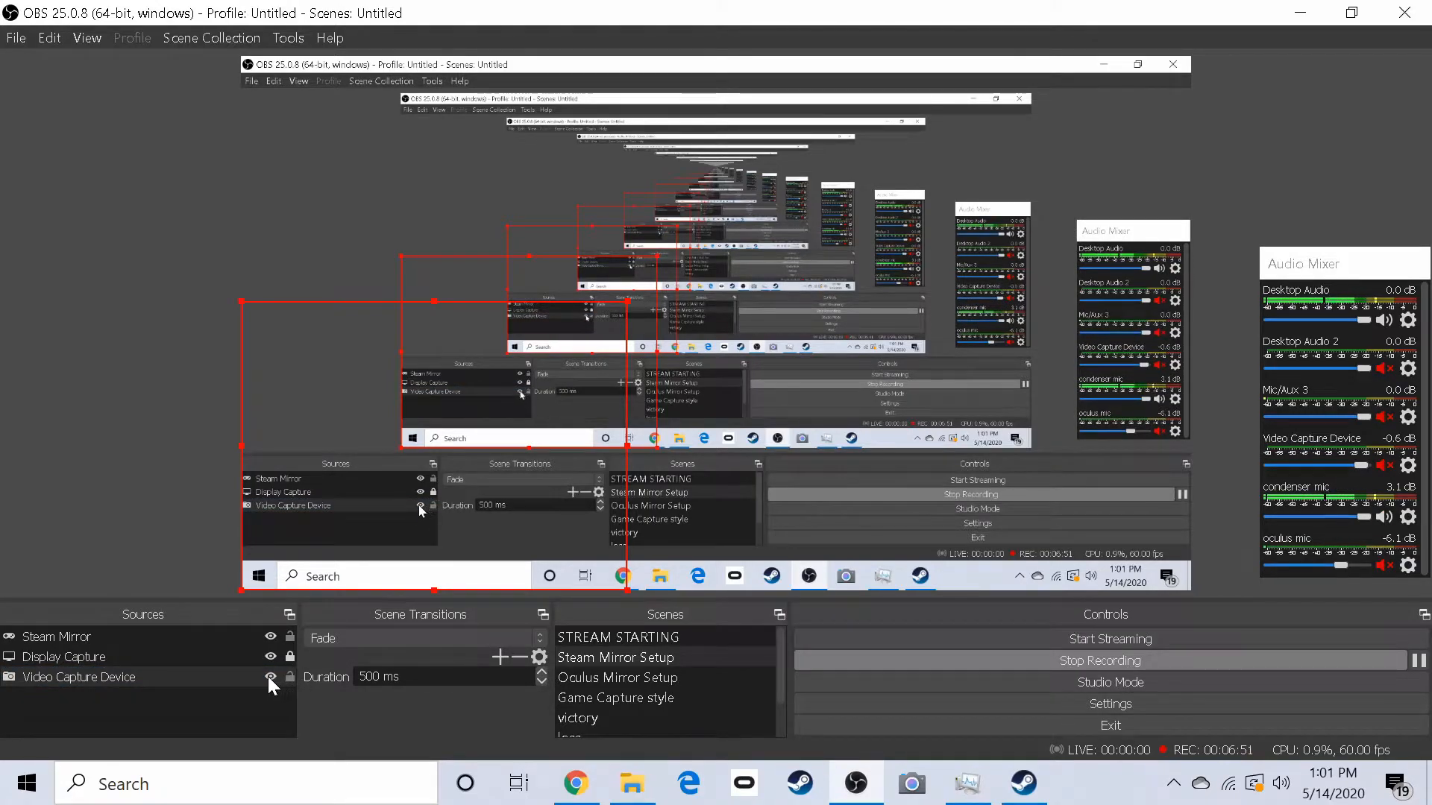
- Return Video Capture Device above Steam Mirror in the source order and hide it
drag(210, 680, 201, 638)
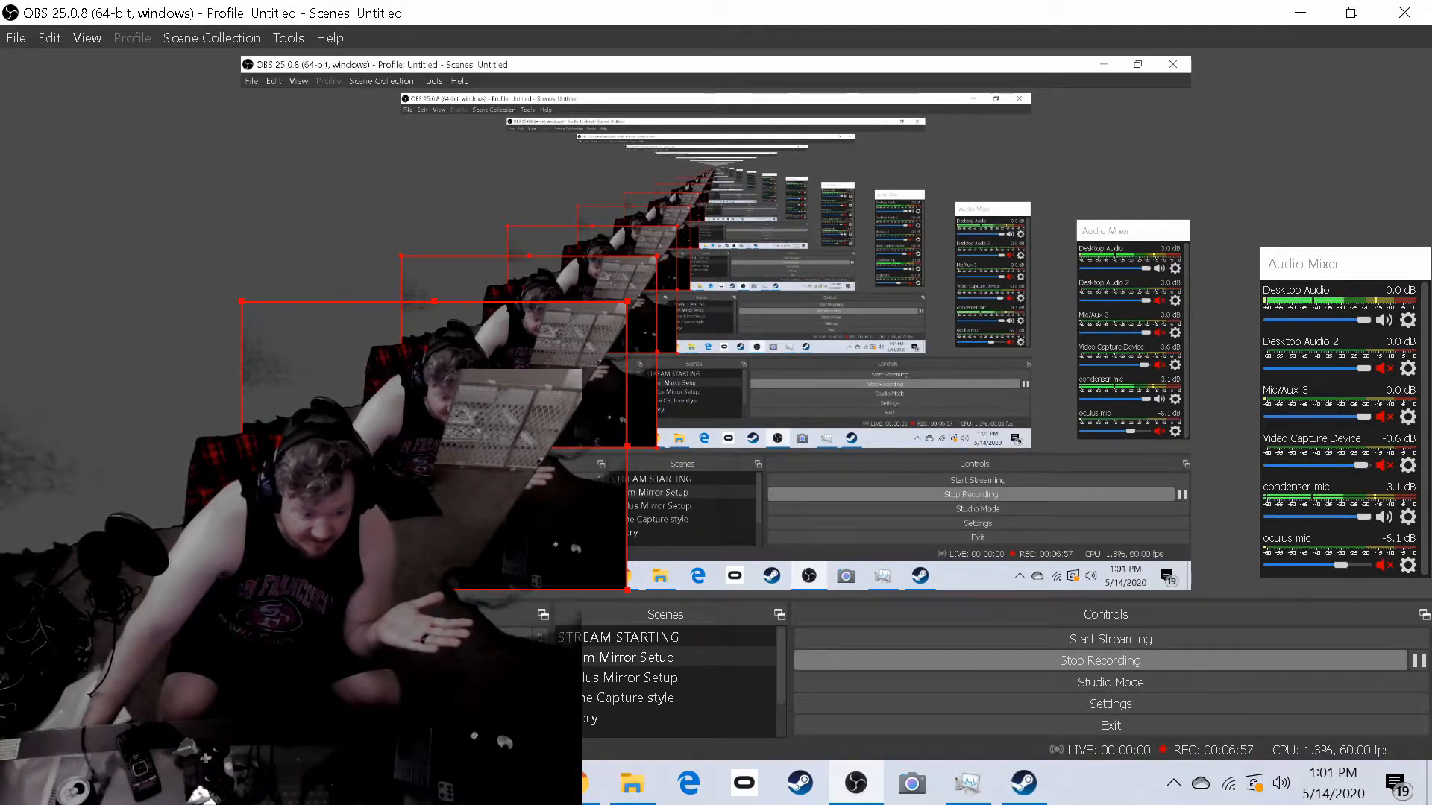
click(271, 636)
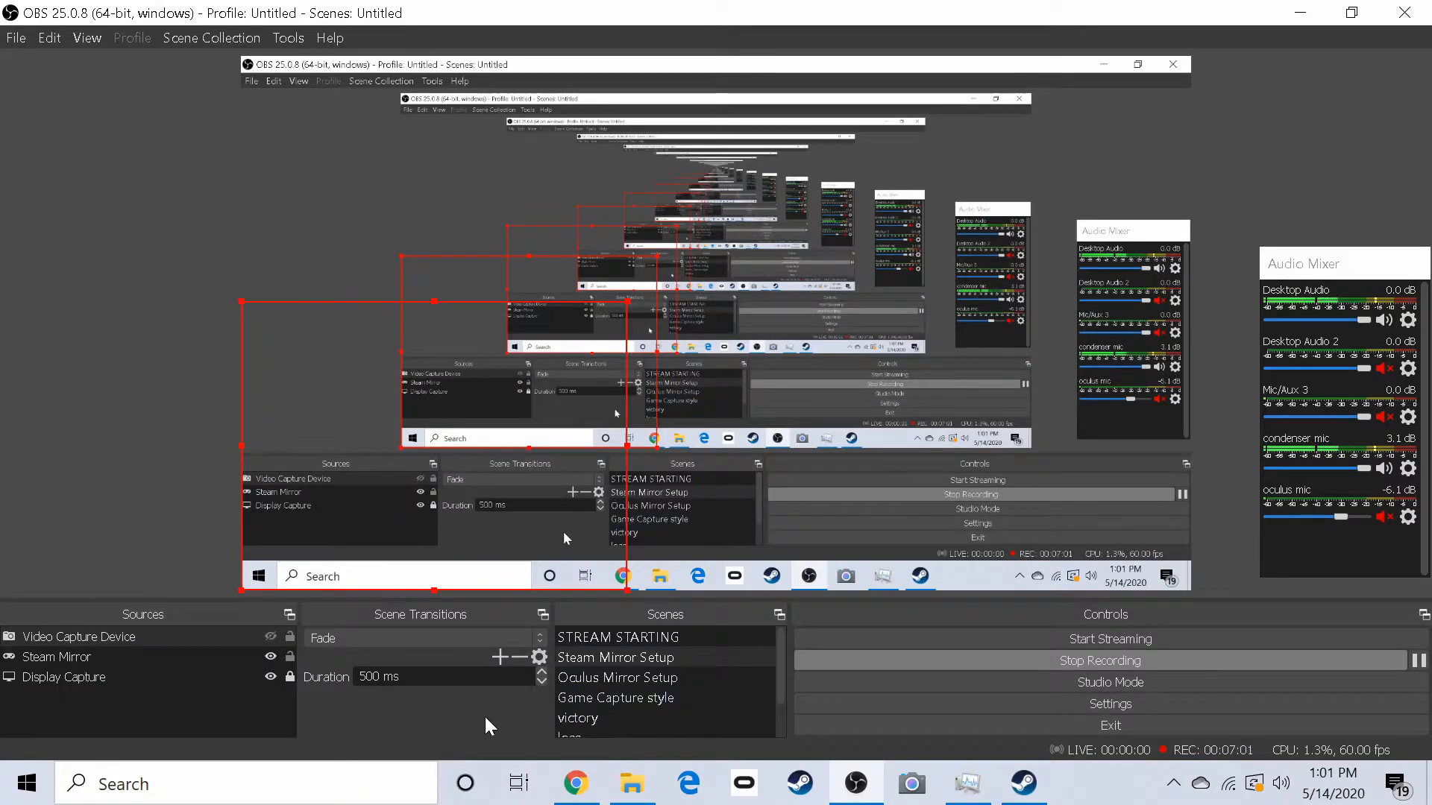
- Preview the Oculus Mirror Setup, victory and be right back scenes, returning to the Steam Mirror Setup scene
click(673, 678)
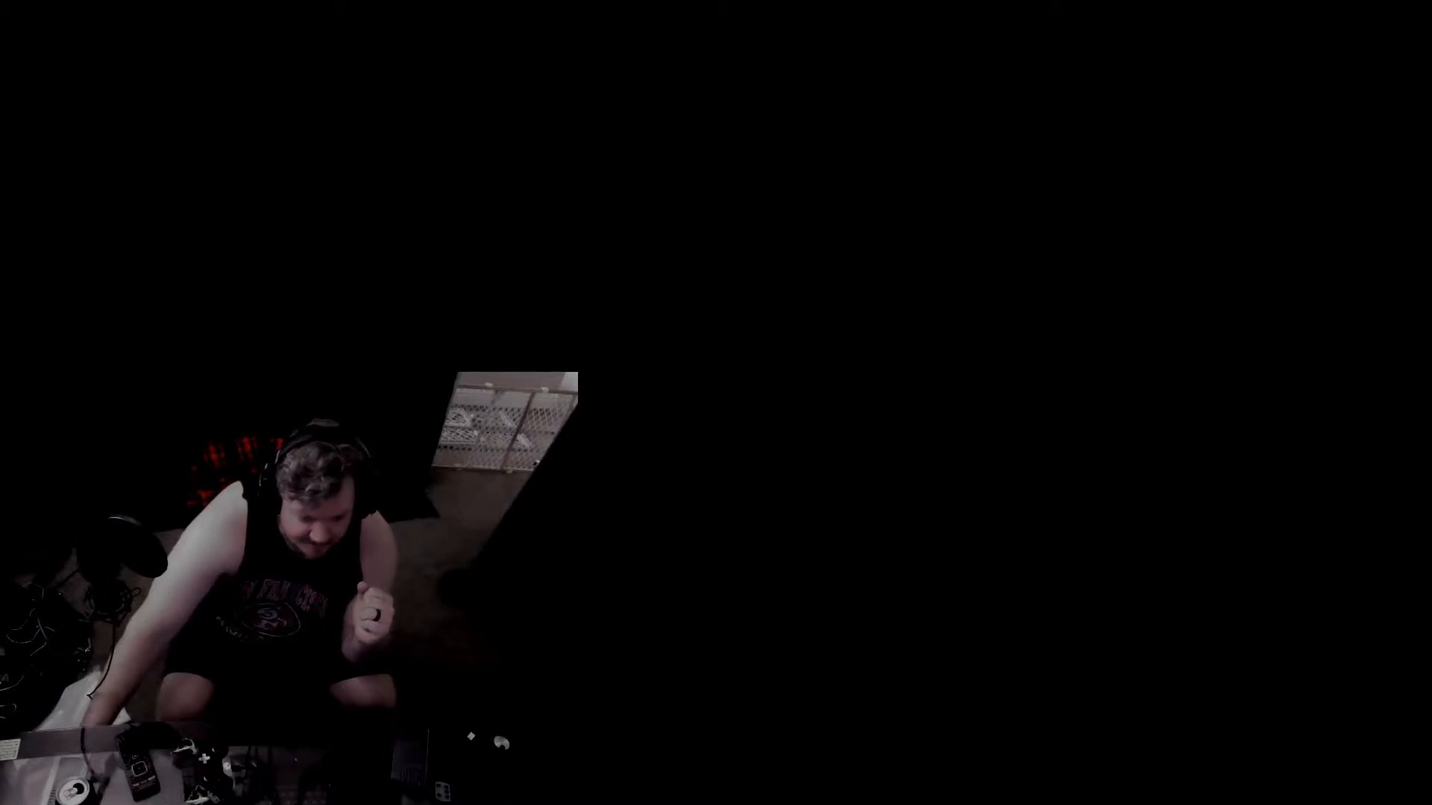
click(665, 659)
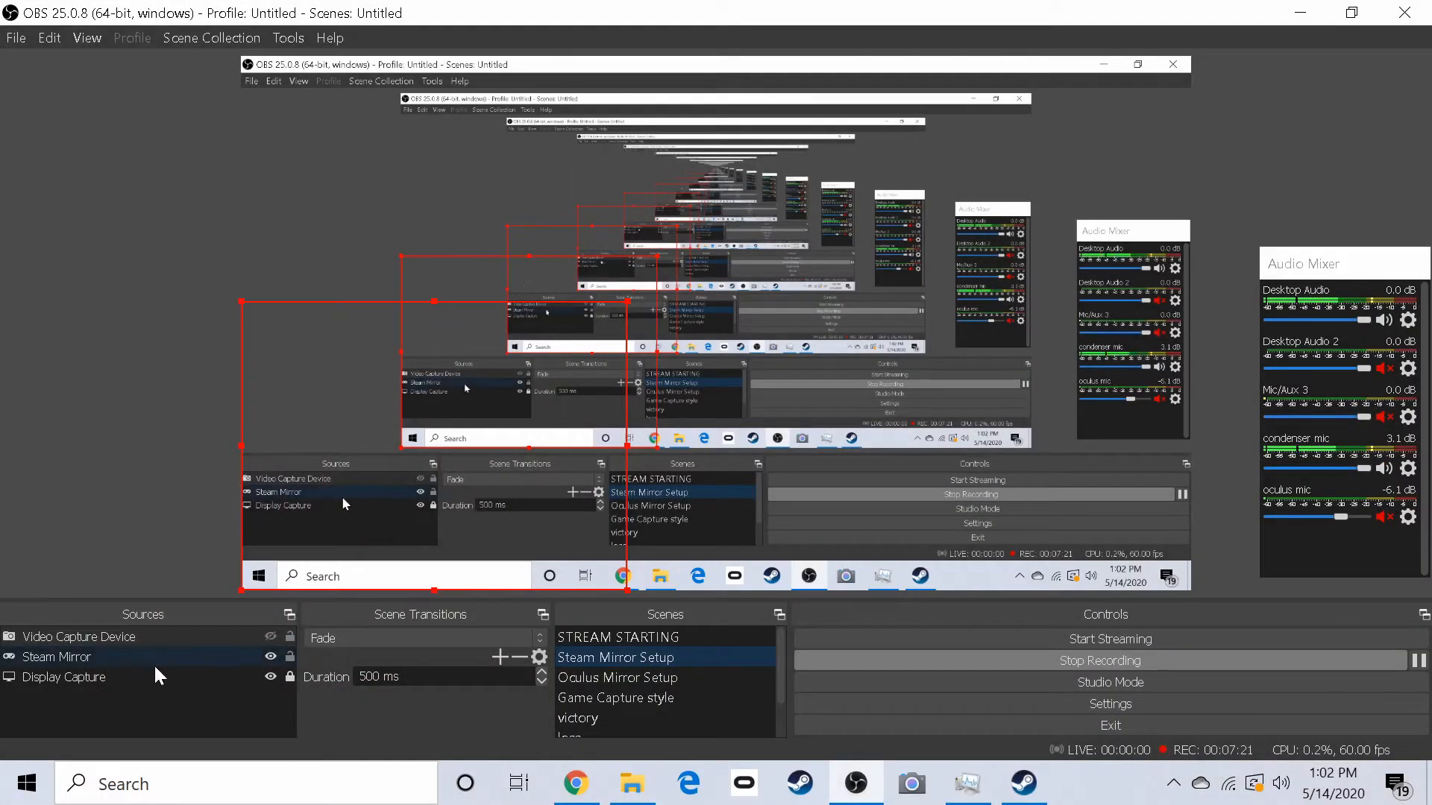
scroll(654, 696, down, 1)
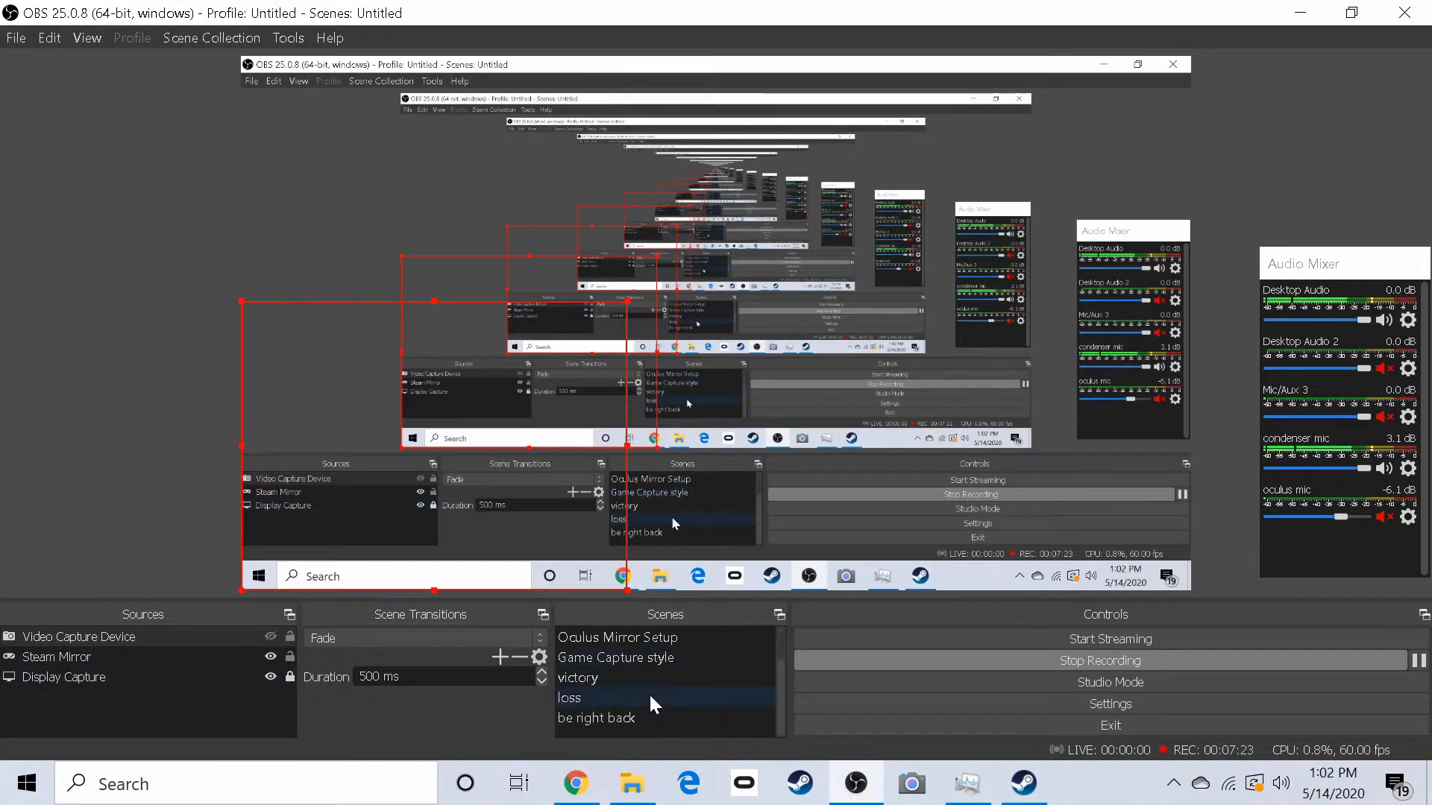
click(616, 679)
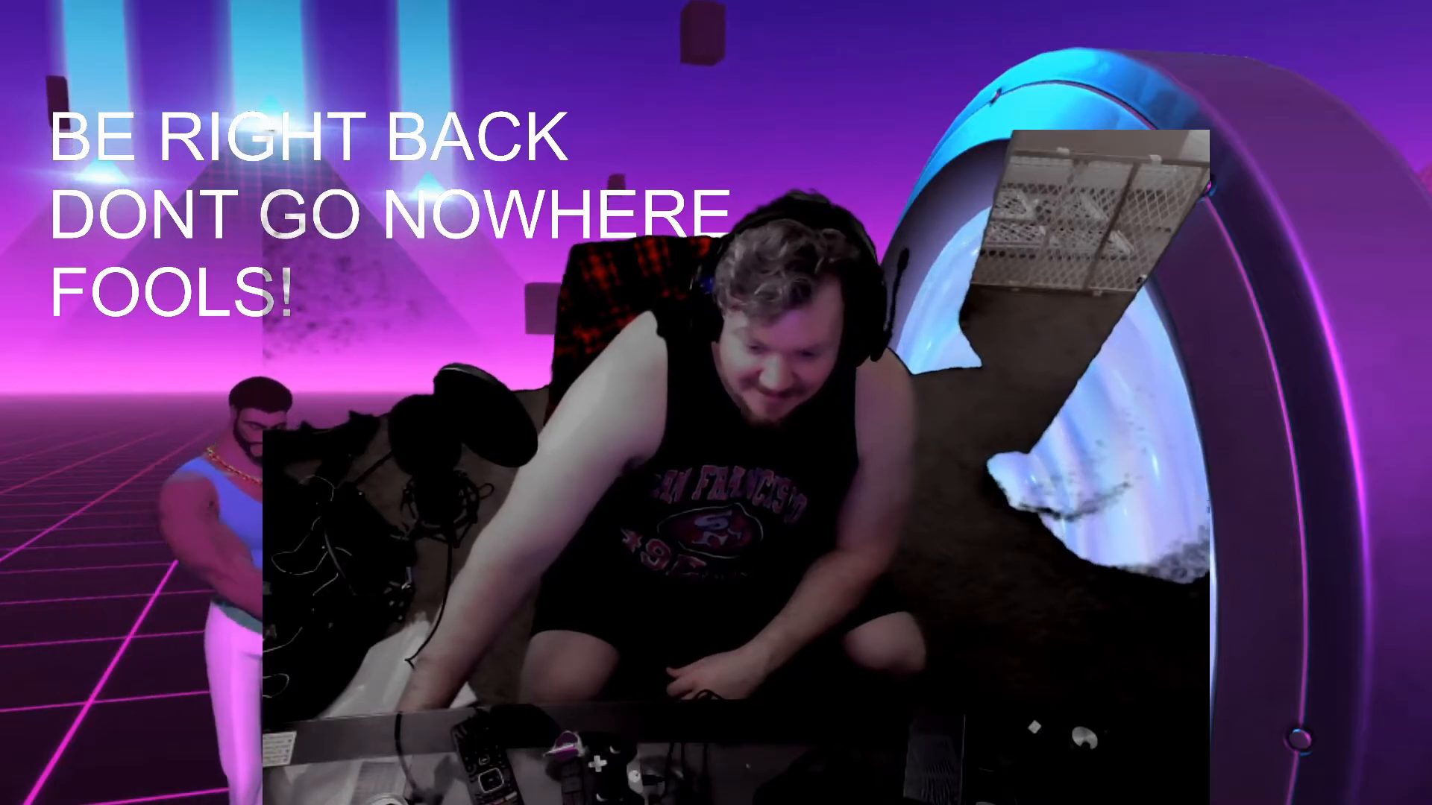
click(650, 659)
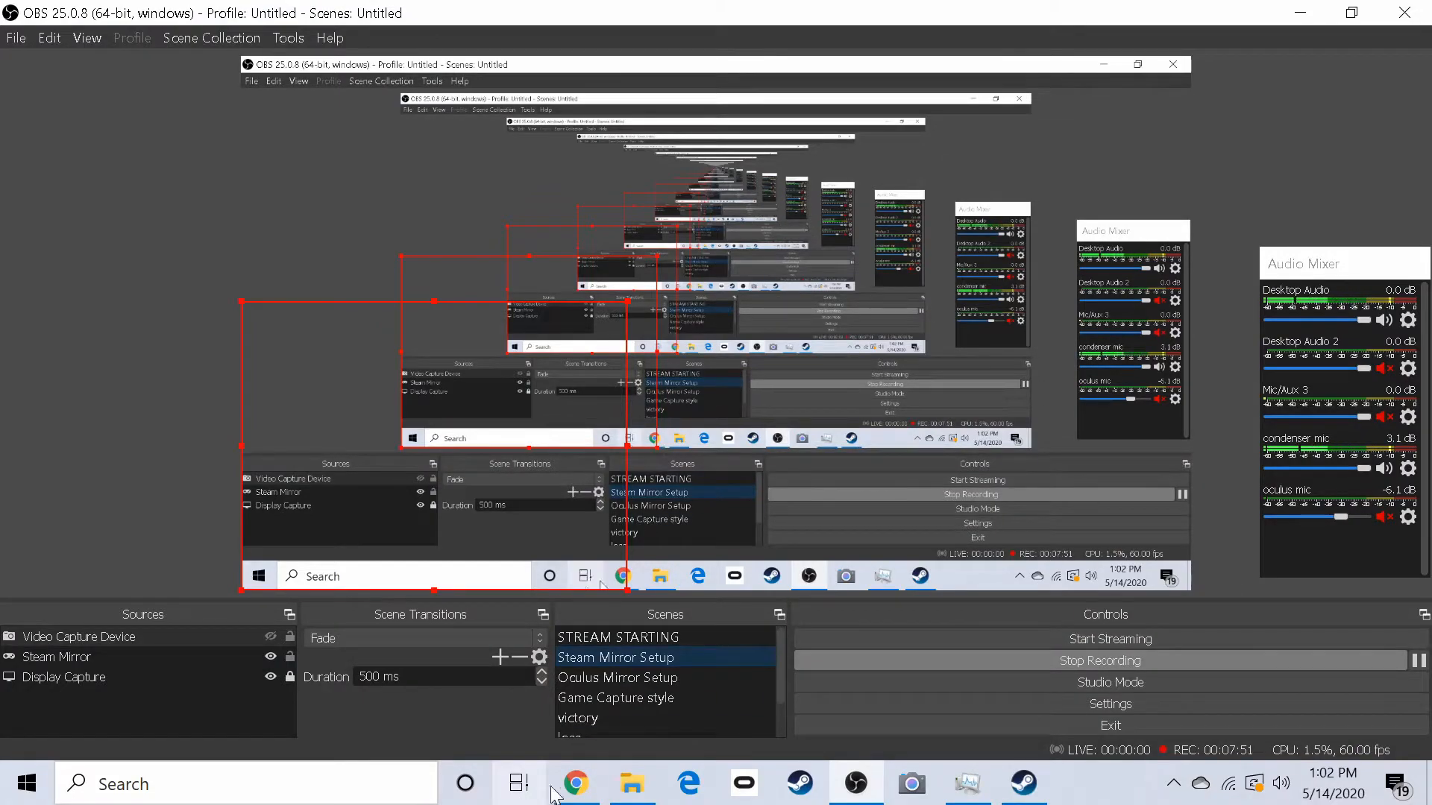
- Switch to Chrome and review the page, title, description and gaming options in Facebook Live Producer
click(574, 786)
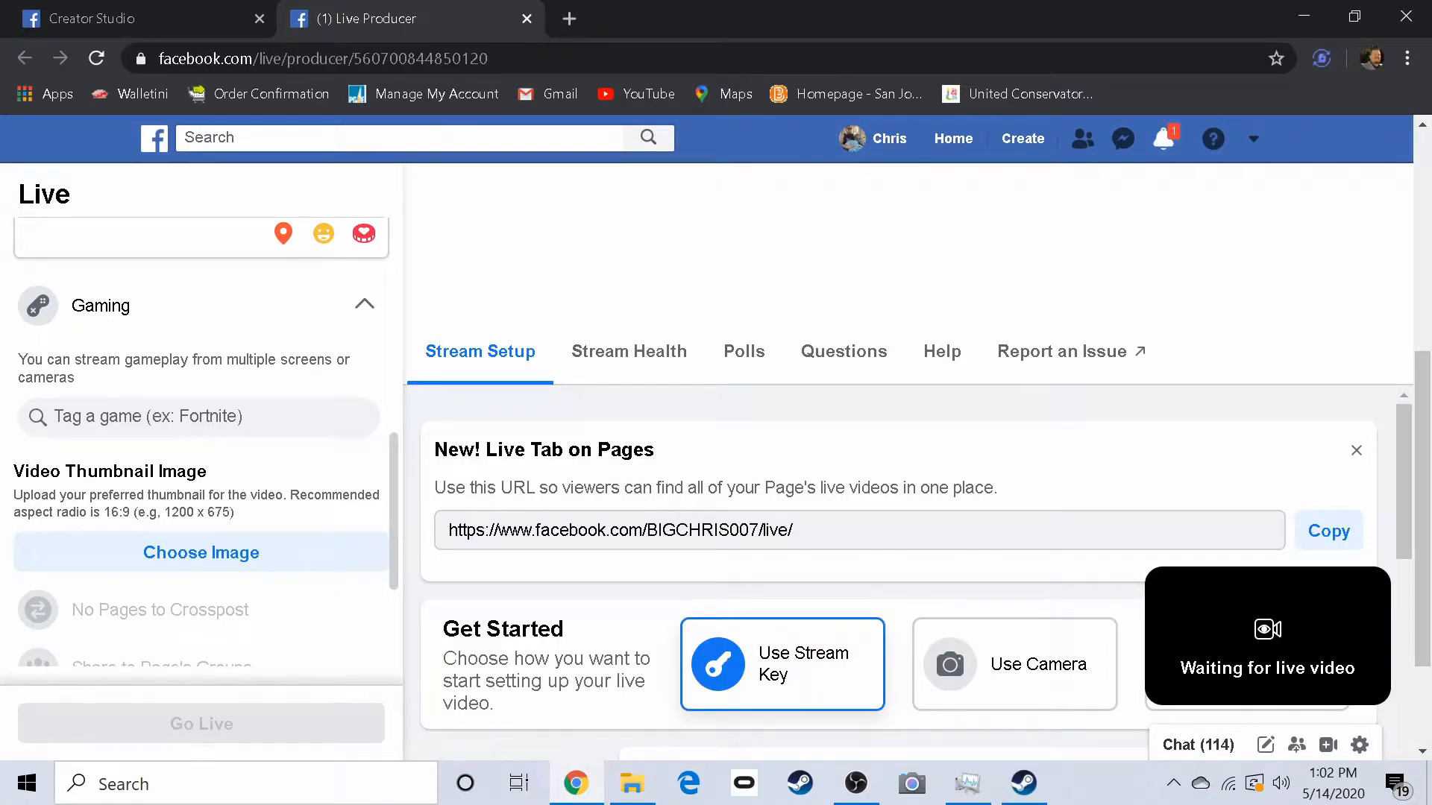
scroll(182, 431, up, 5)
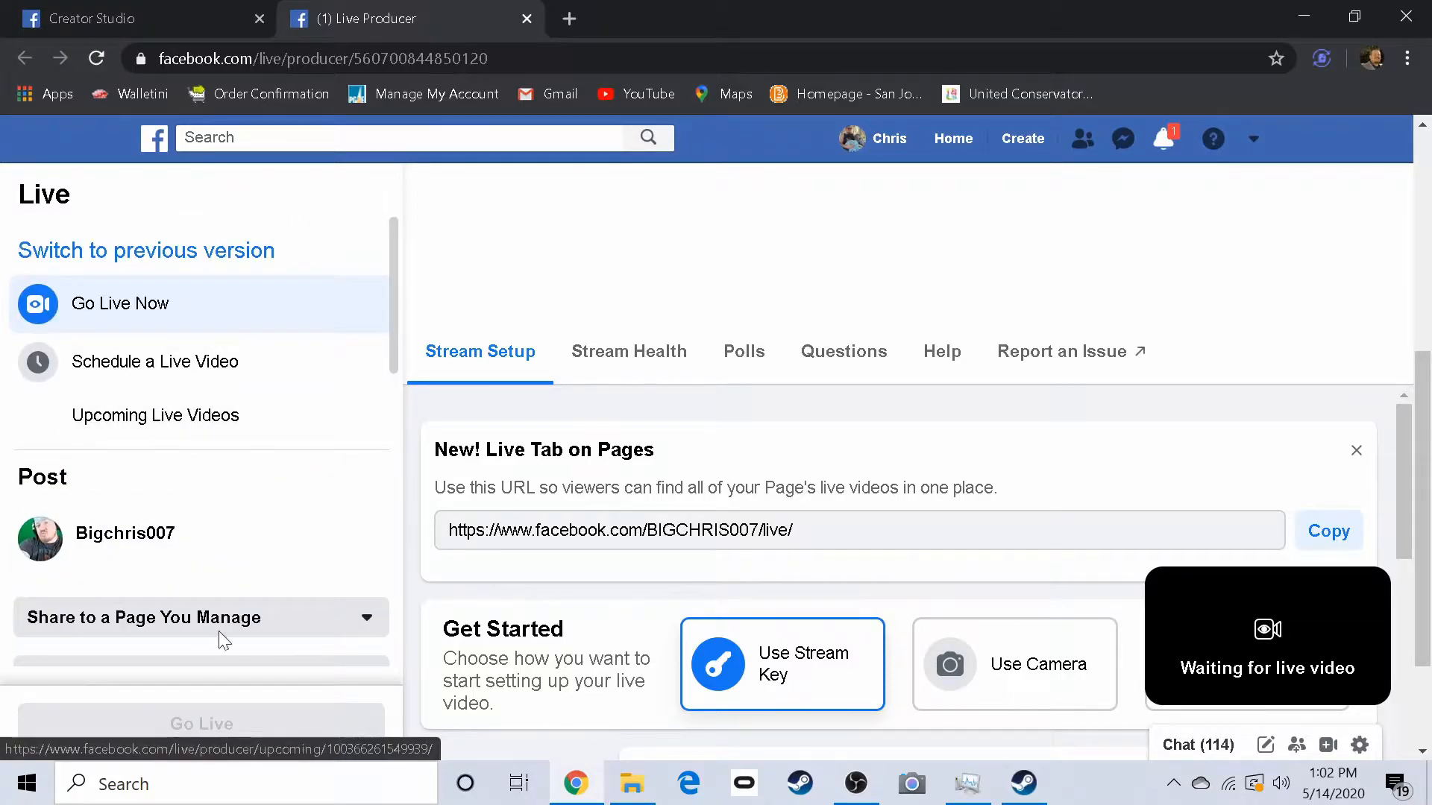
scroll(220, 639, down, 3)
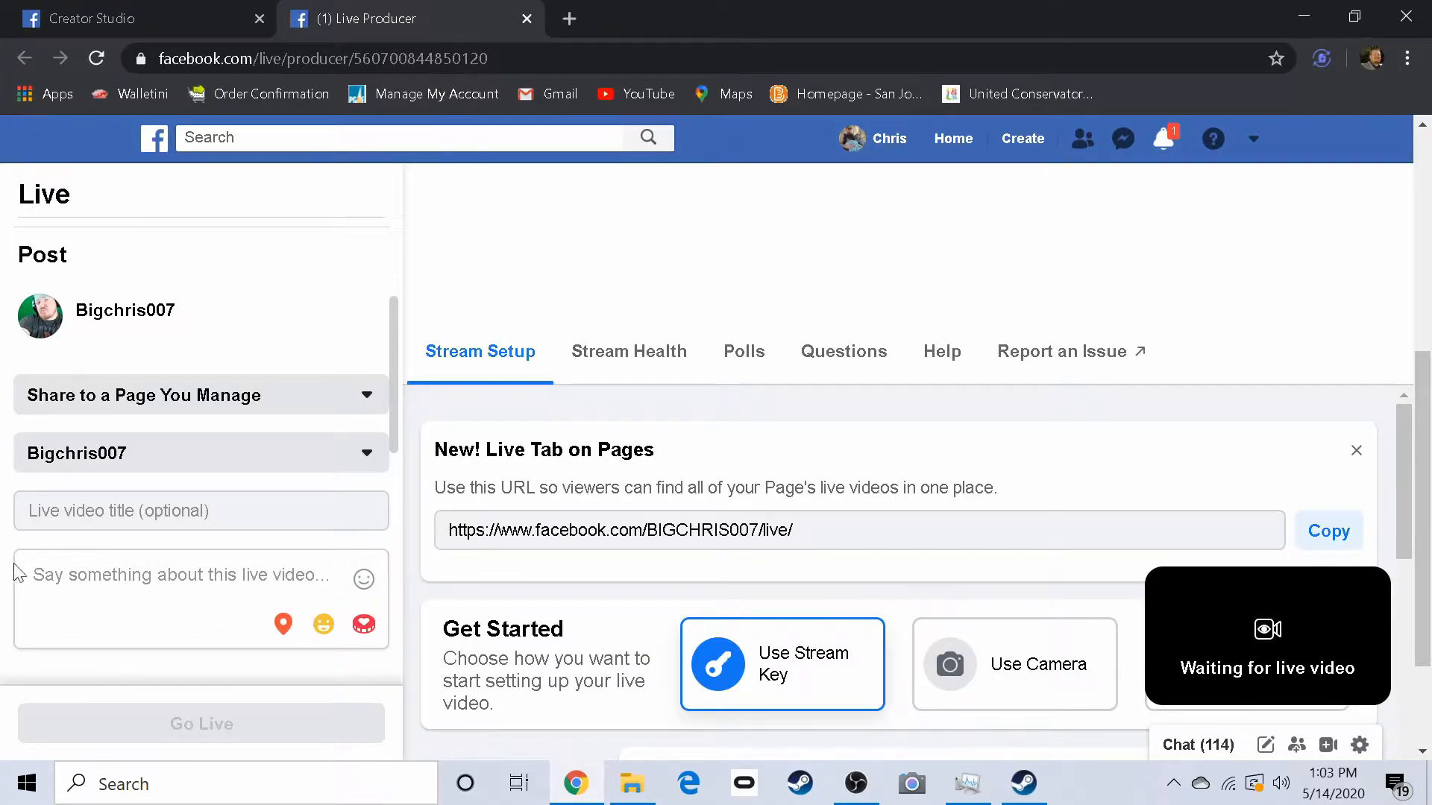
scroll(103, 627, down, 1)
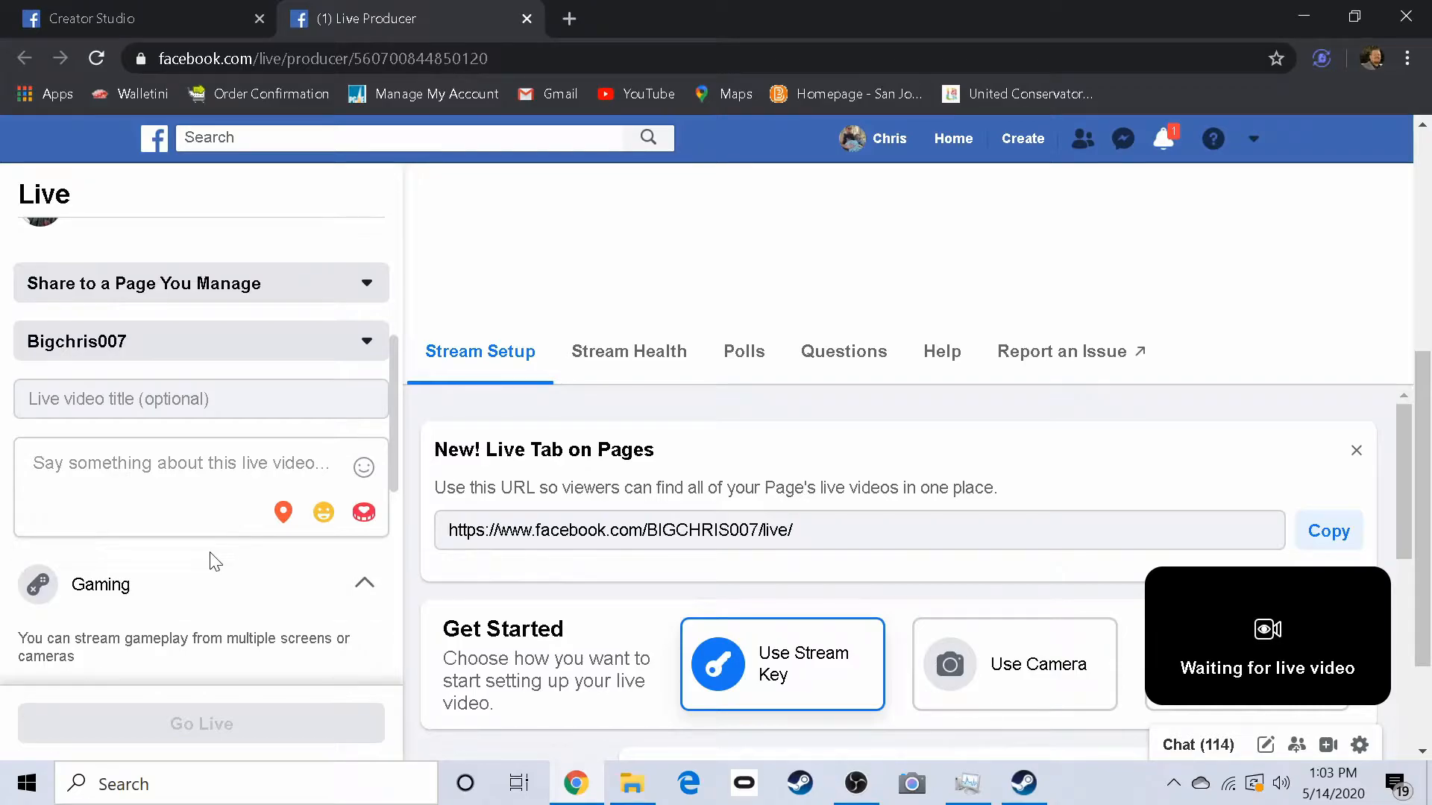
scroll(235, 552, down, 1)
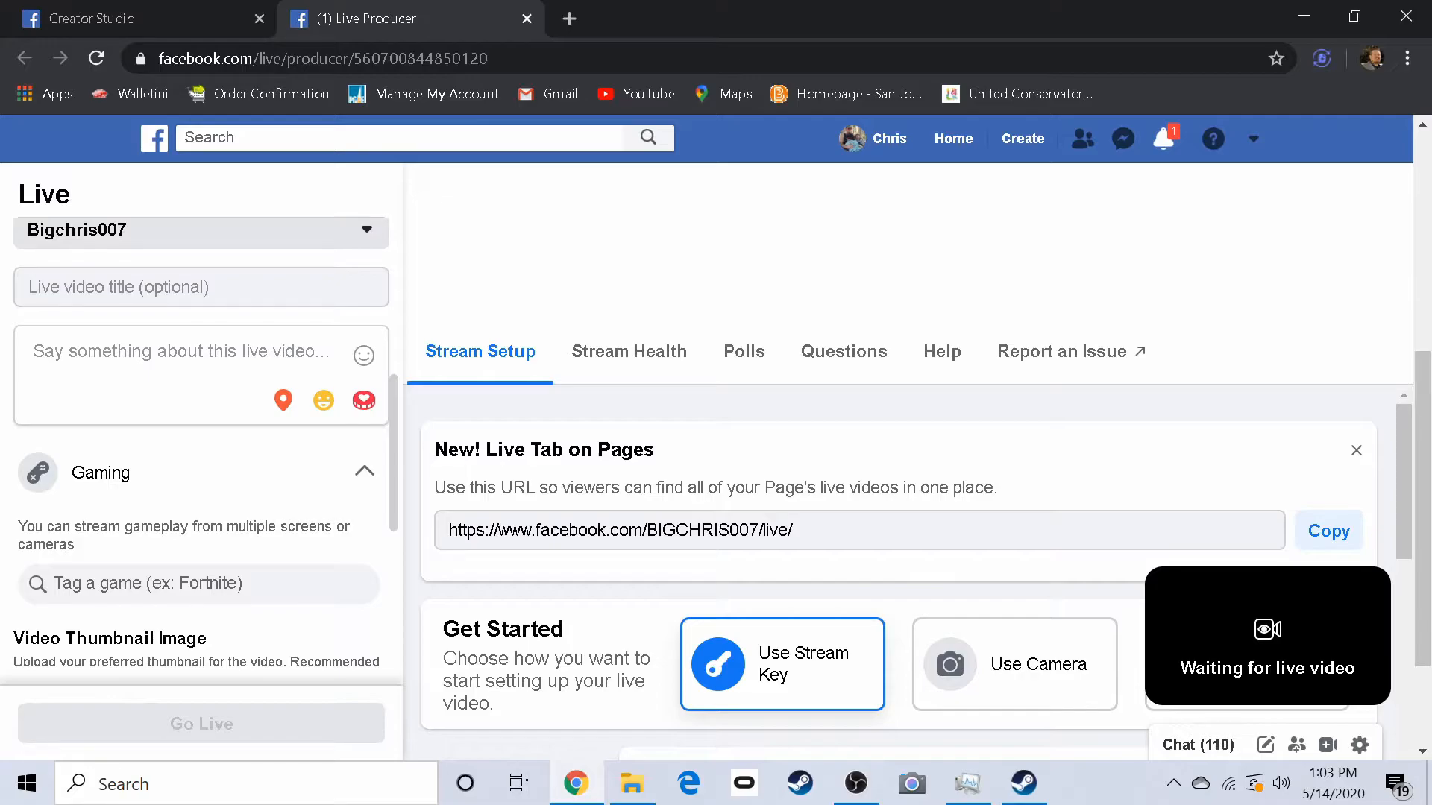
- Open the file chooser for the video thumbnail image and close it without choosing a file
scroll(116, 581, down, 3)
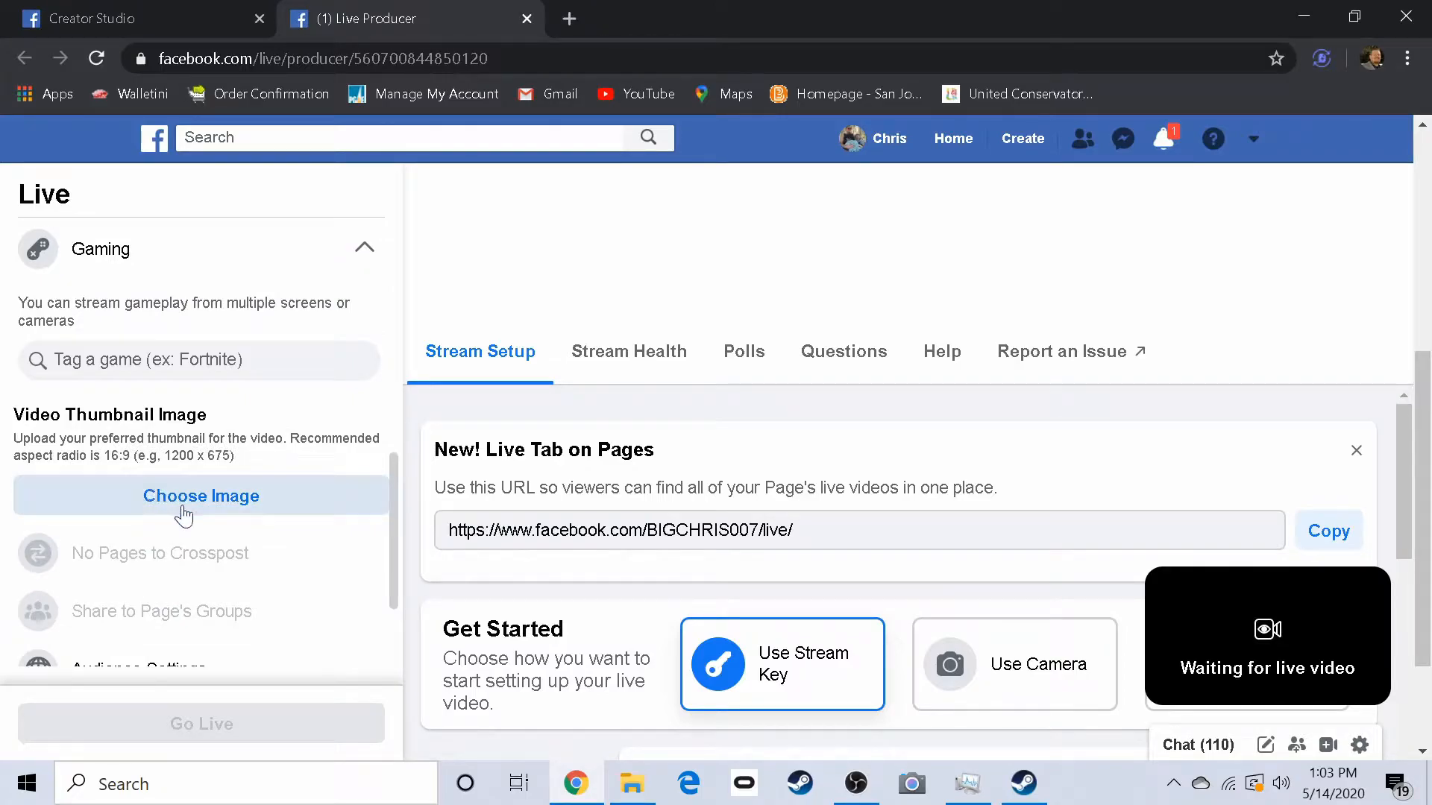
click(187, 513)
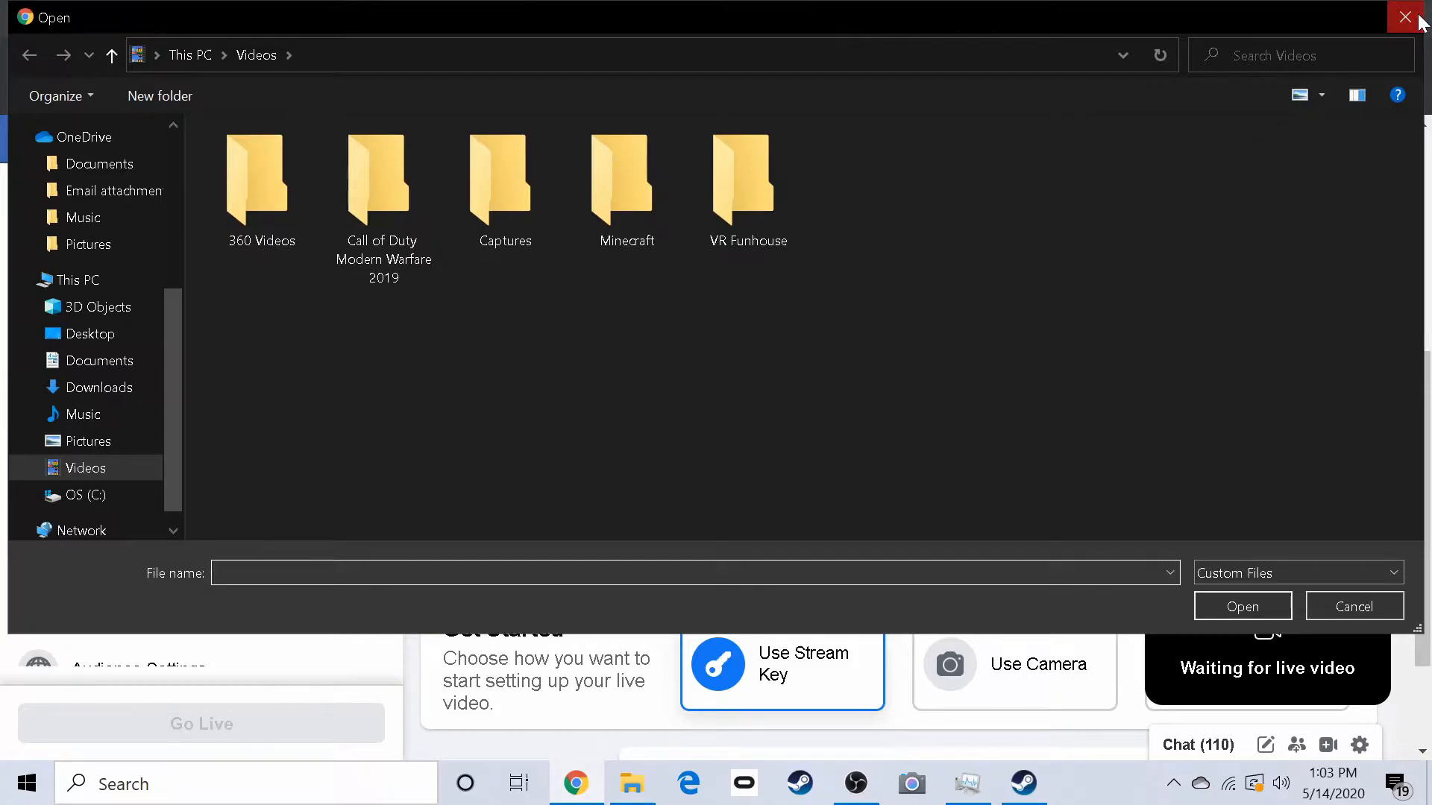
click(1405, 16)
- Examine the audience and test broadcast options, and the persistent stream key setting under Setup Options
scroll(336, 589, down, 2)
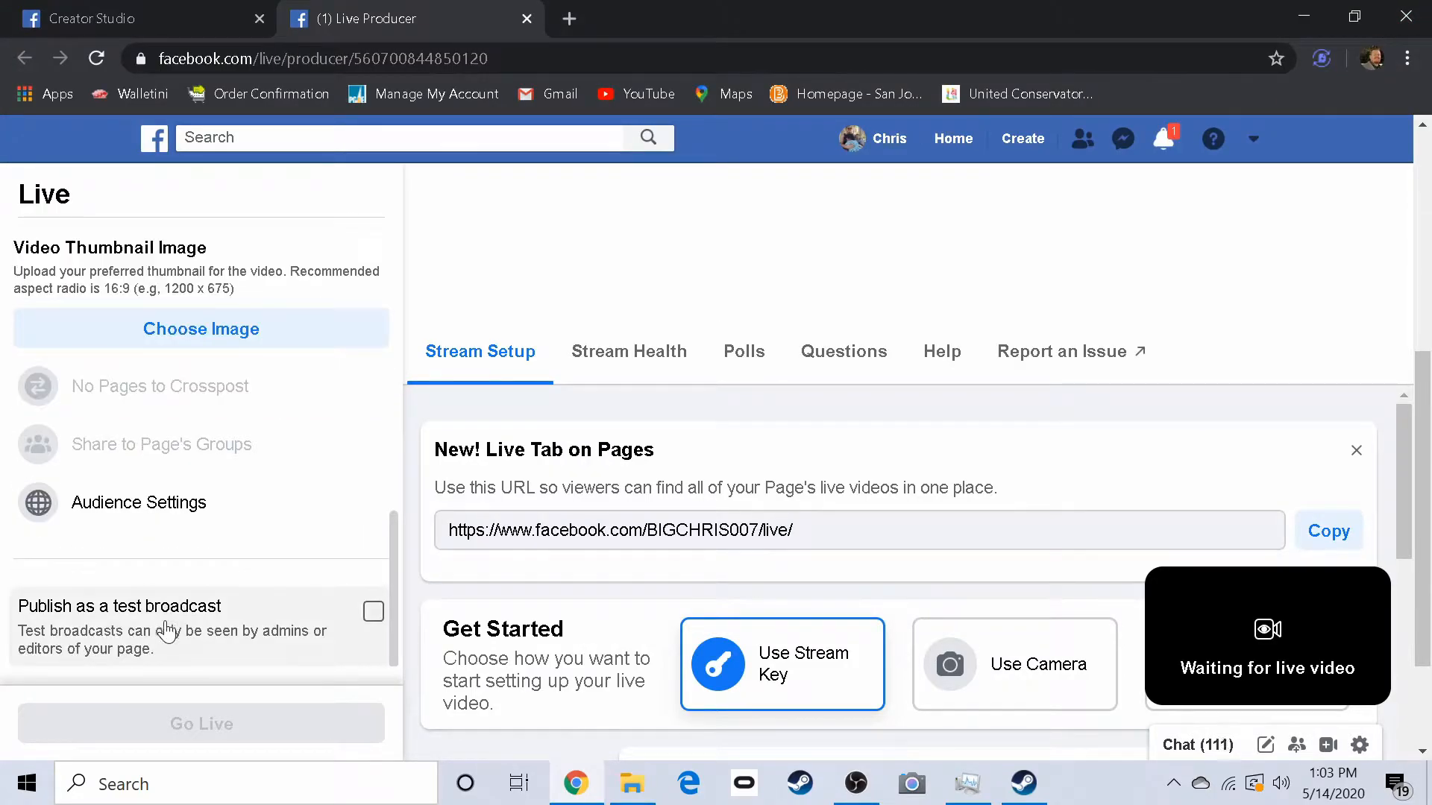
scroll(174, 625, up, 6)
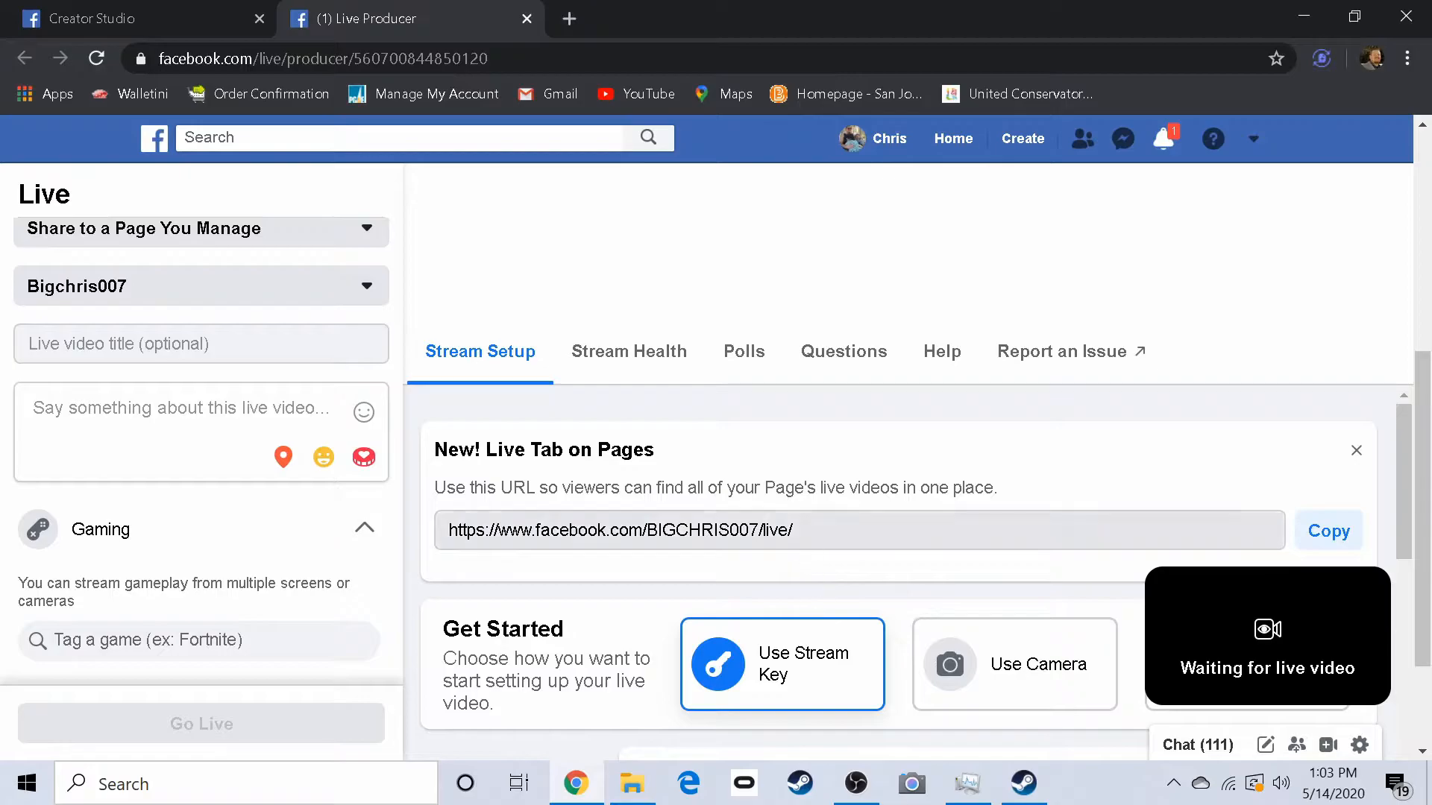
scroll(807, 684, down, 5)
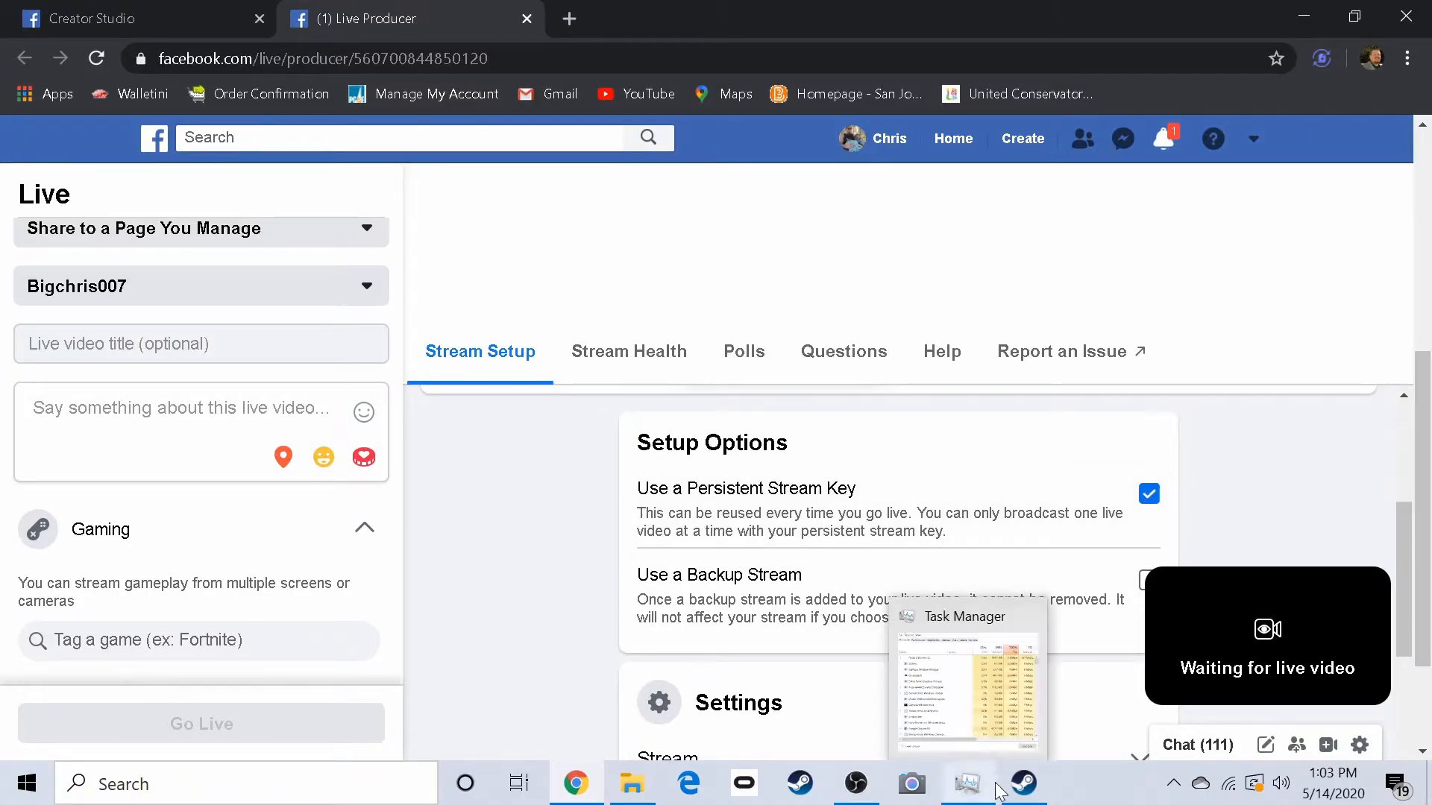
- Switch to OBS and open the Stream settings to review the Facebook Live service and stream key fields
click(865, 779)
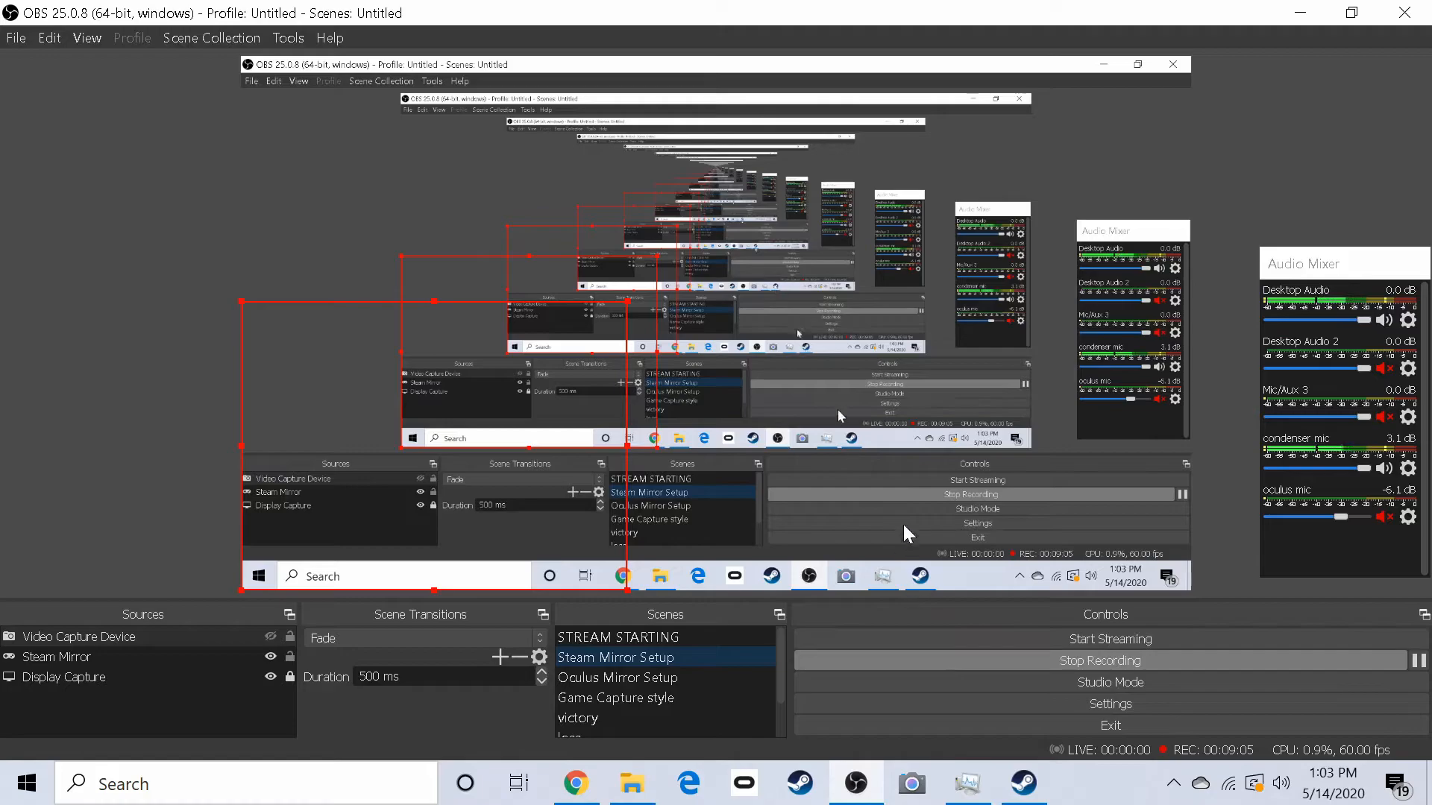
click(1129, 708)
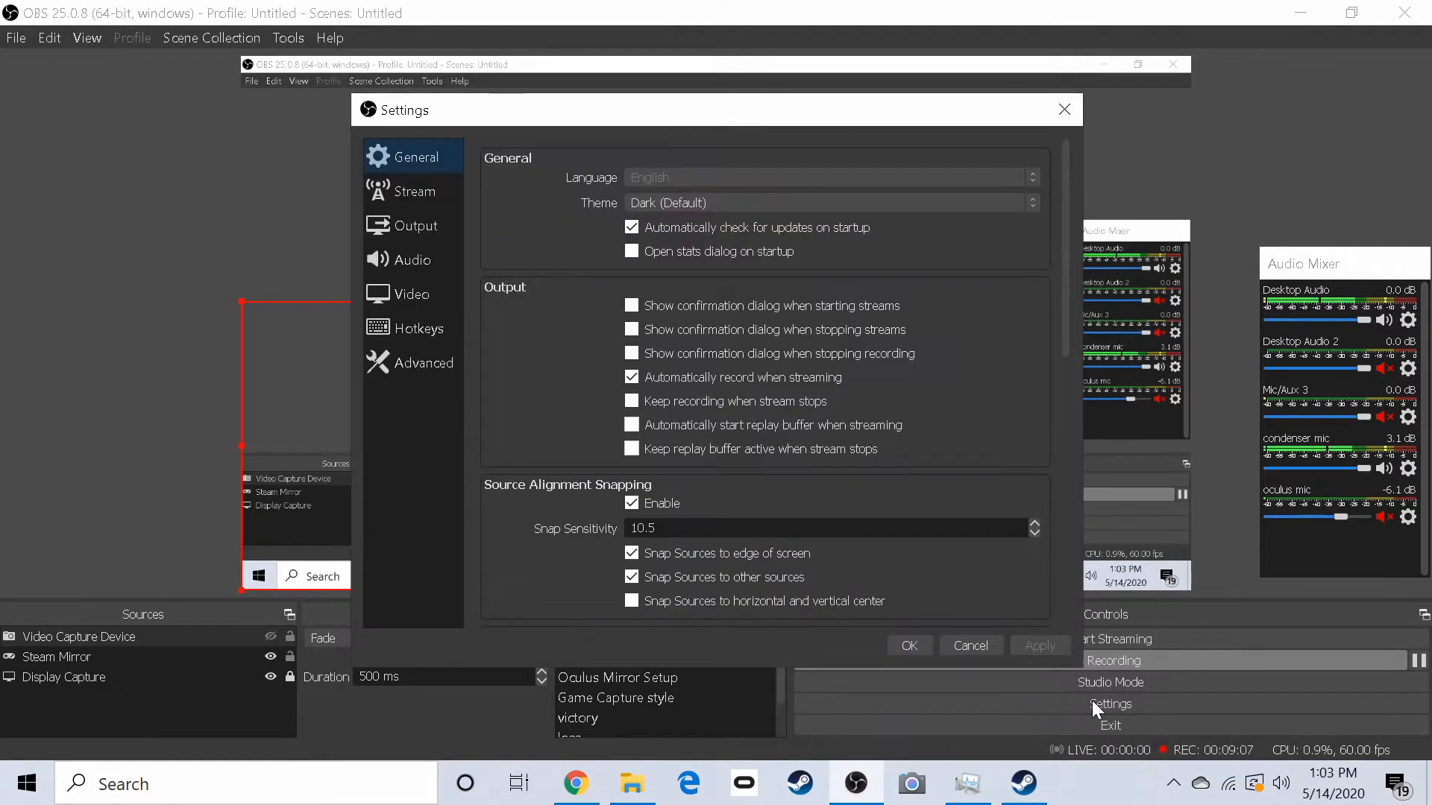
click(402, 192)
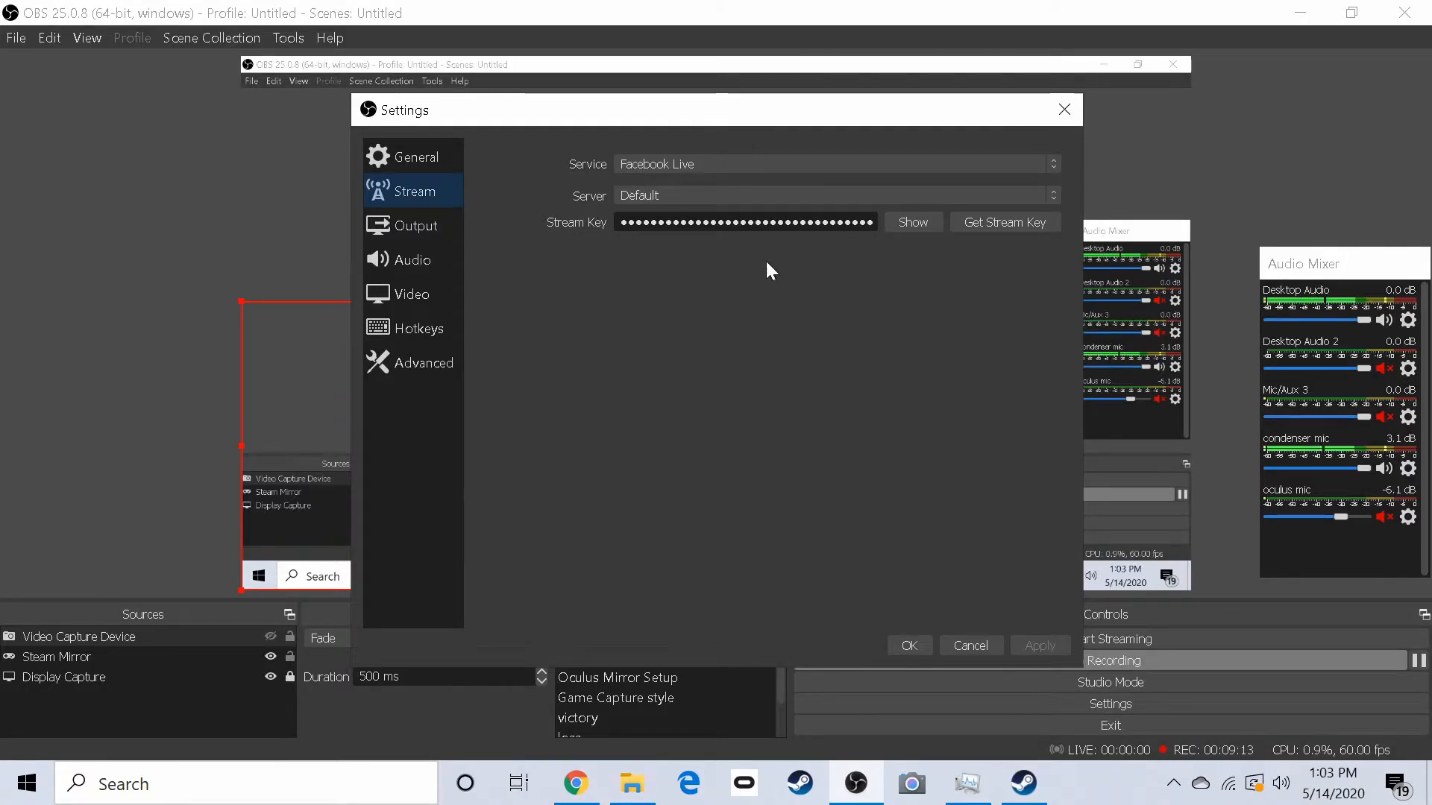
- Check the persistent stream key option in Live Producer in Chrome and return to the OBS Stream settings
click(576, 783)
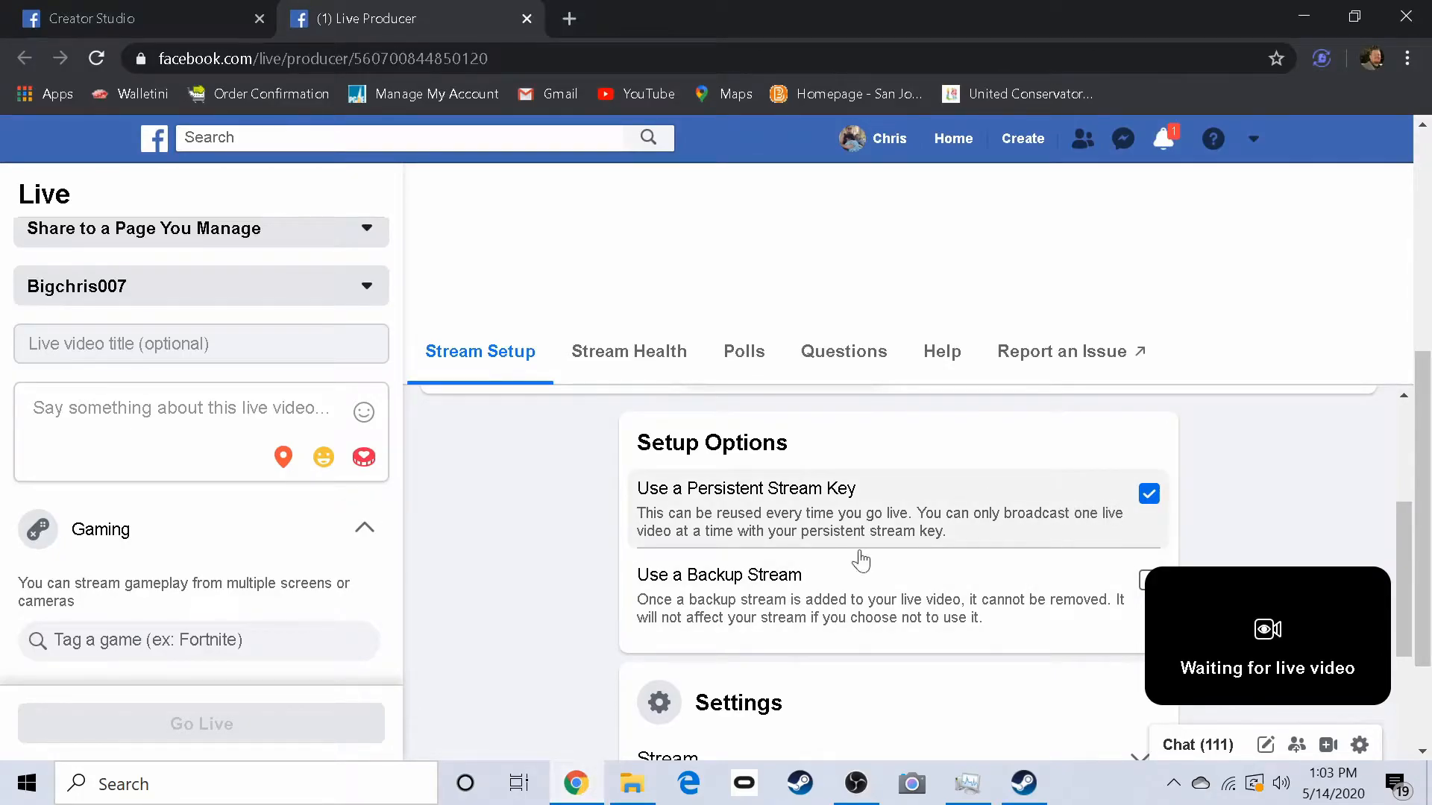
click(857, 789)
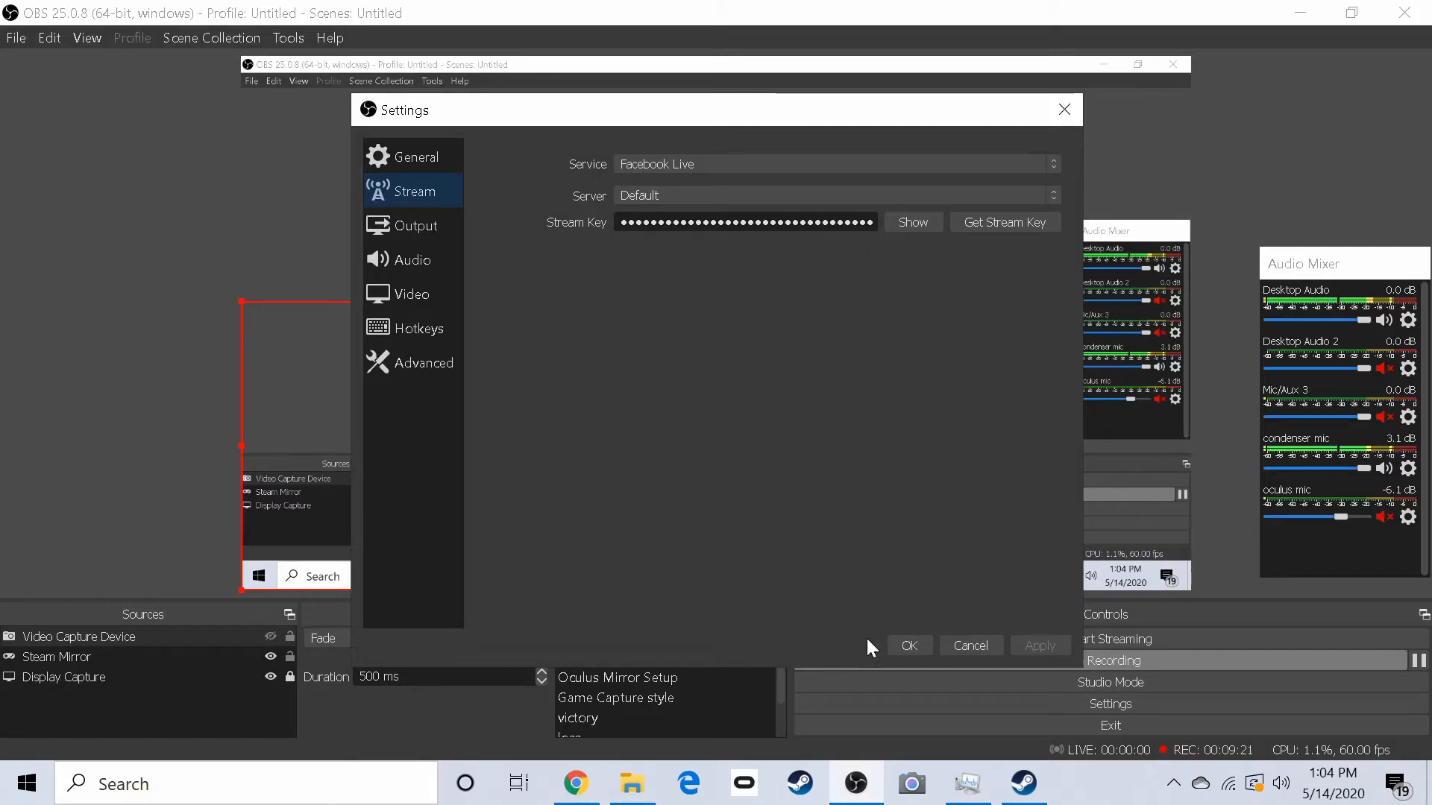
- Accept the Stream settings and start streaming to Facebook Live
click(904, 646)
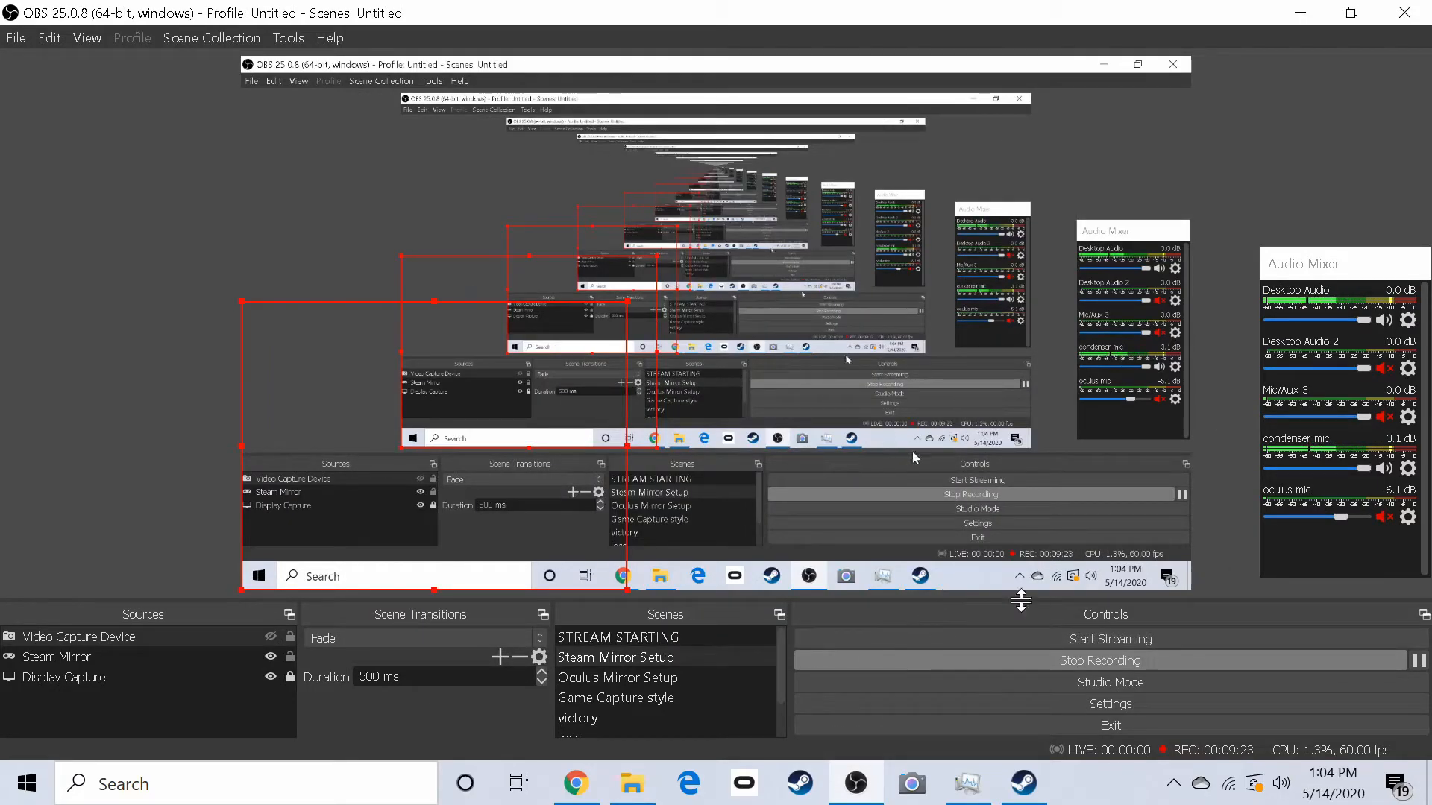
mouse_move(573, 789)
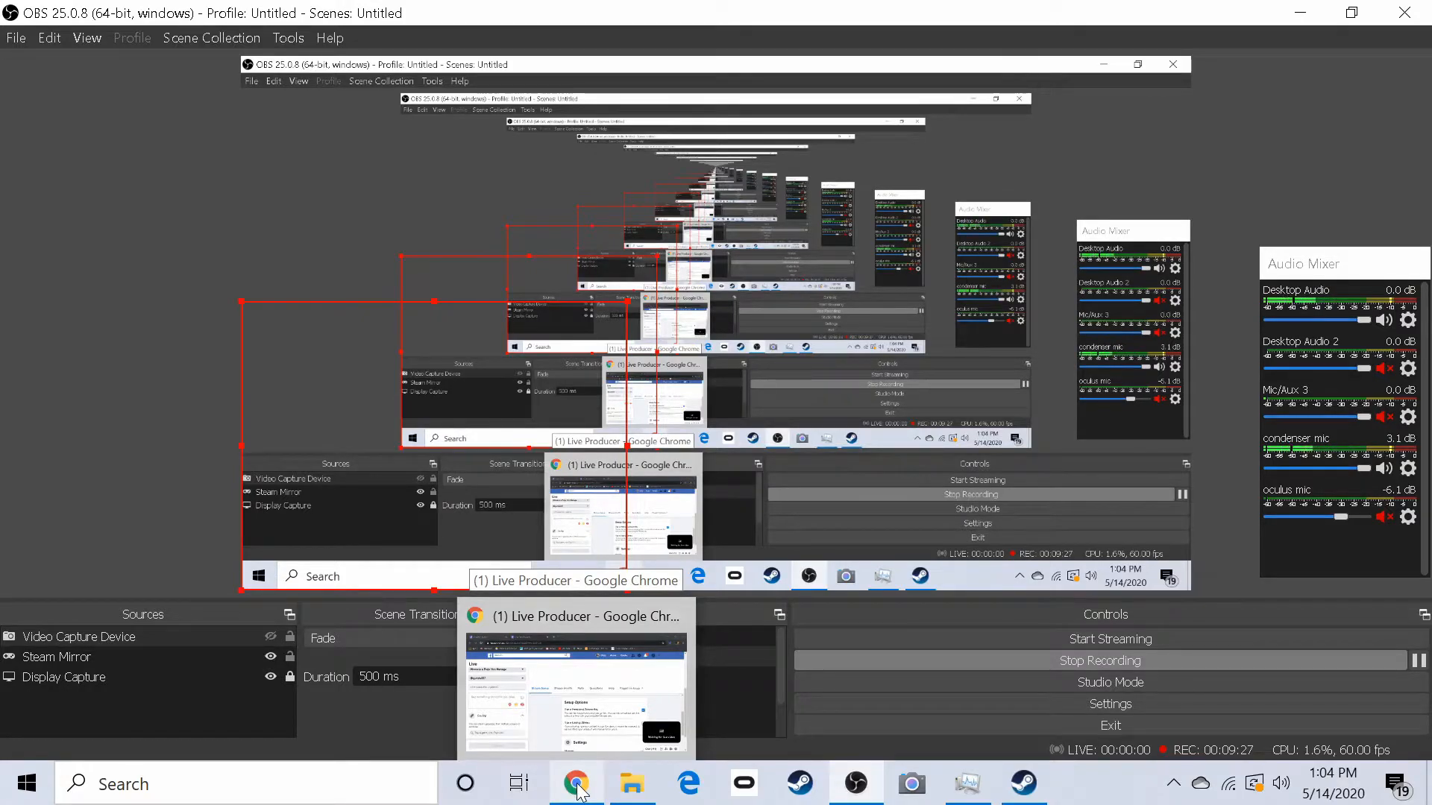
click(1111, 641)
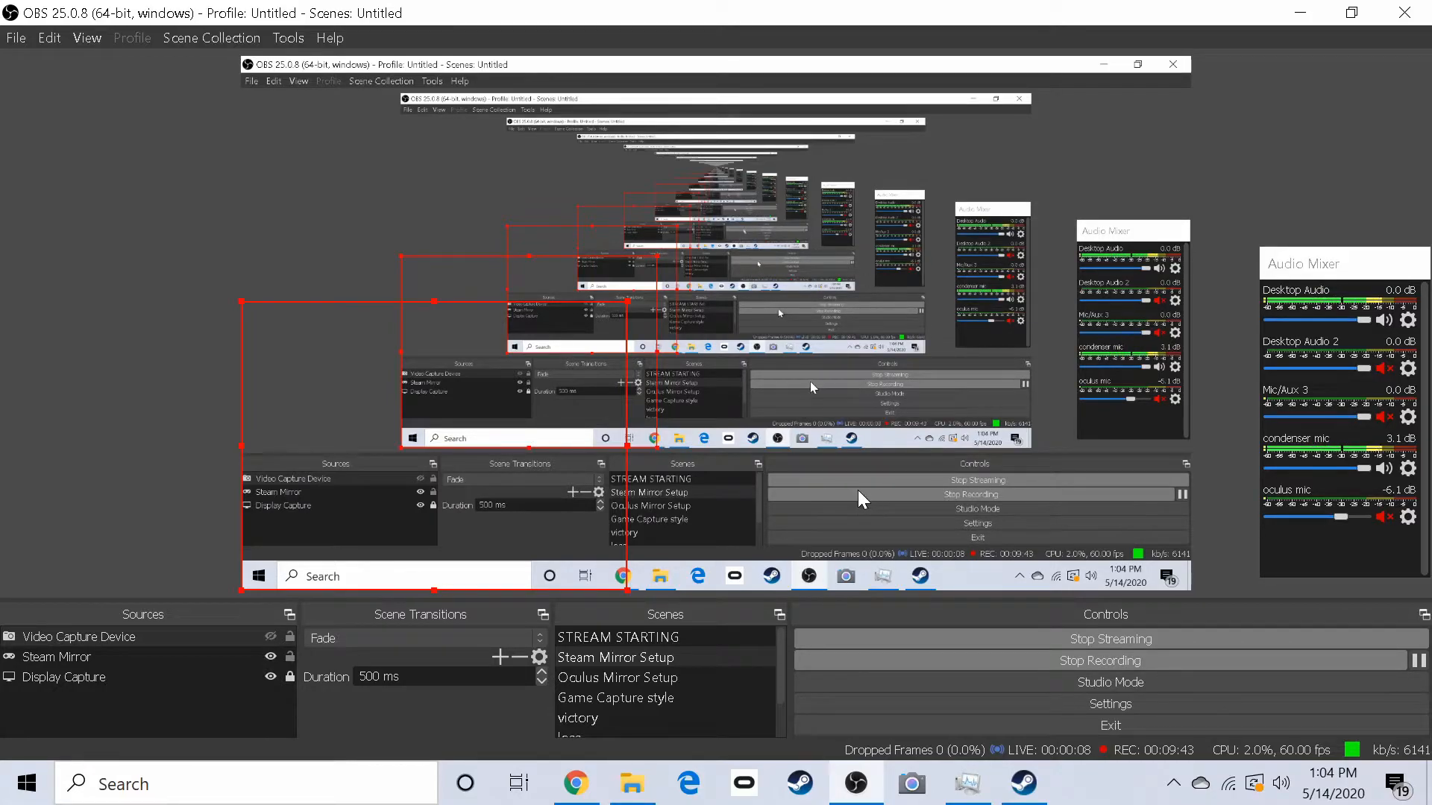
- Check the Live Producer page in Chrome, return to OBS and stop the stream
click(560, 787)
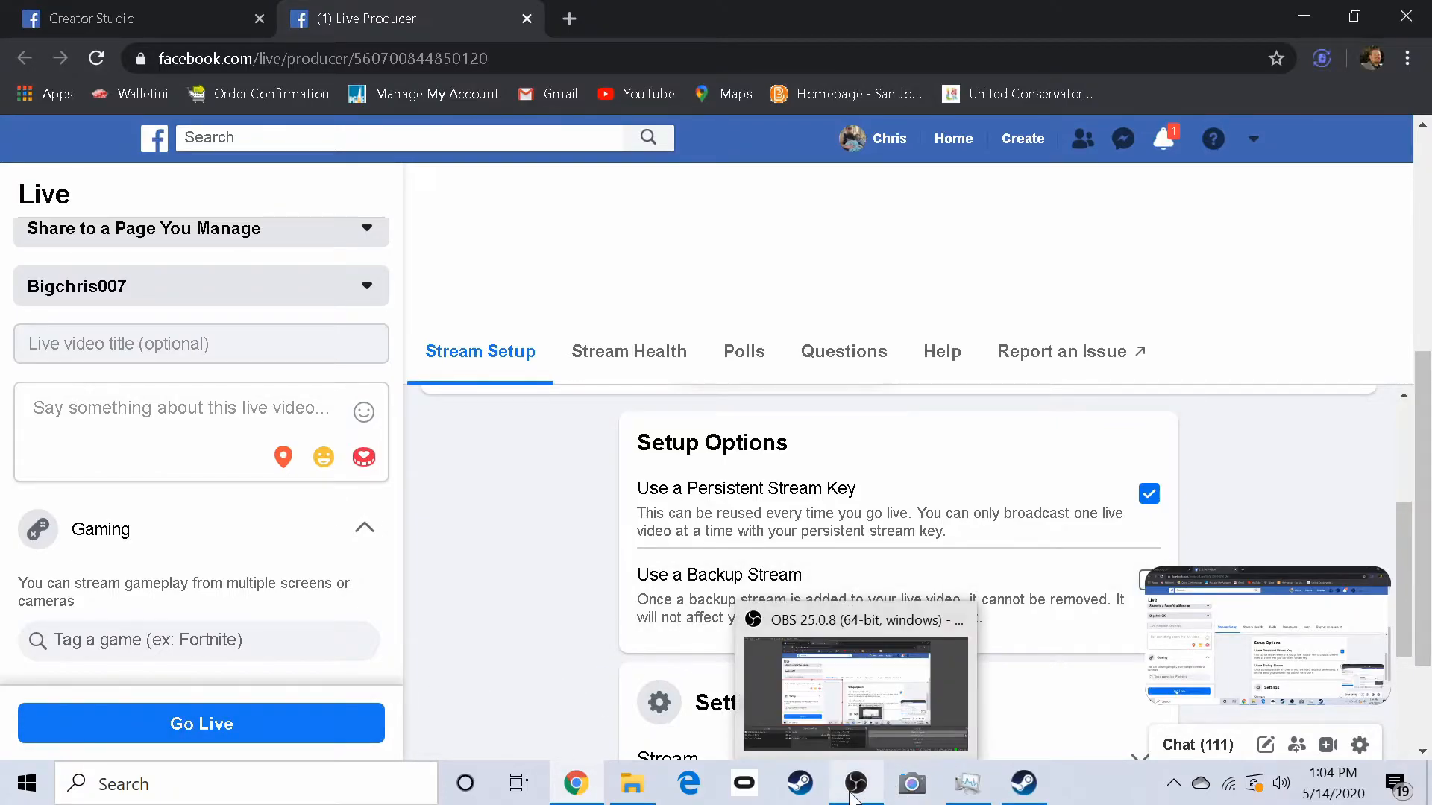
click(855, 783)
click(1120, 641)
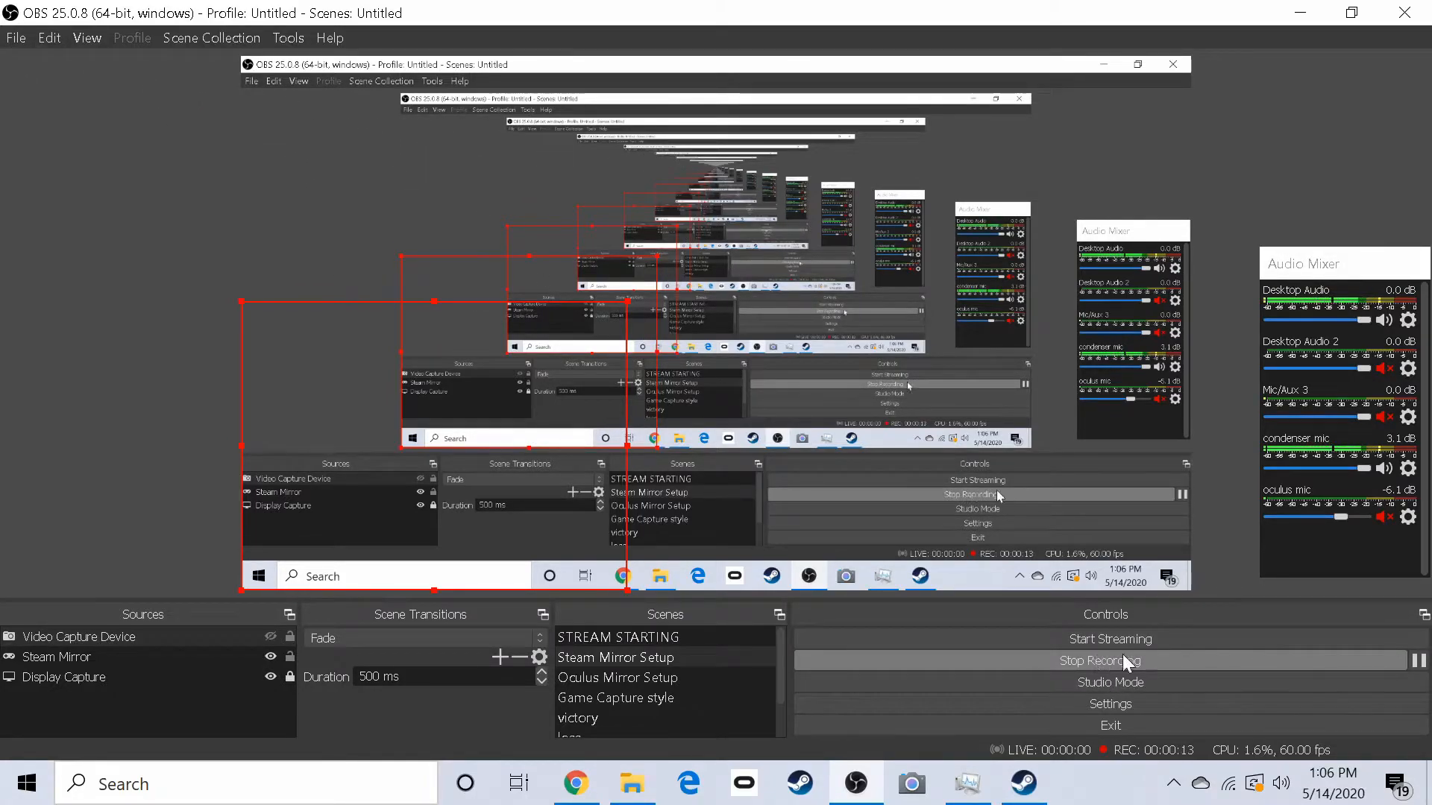
- Show the recordings folder, open the name of the "how to stream 1" video for editing, and minimise the folder window
click(6, 33)
click(47, 60)
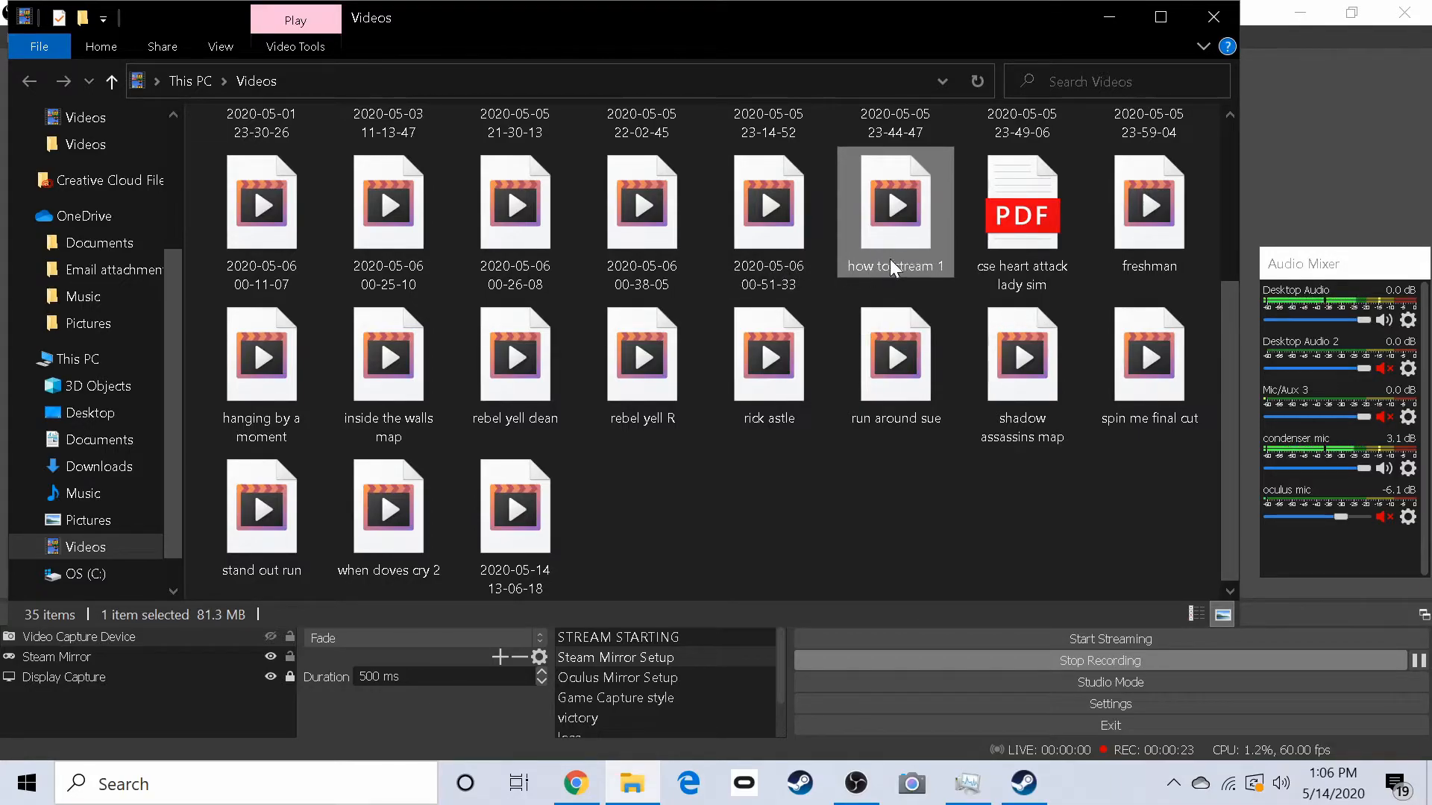
right_click(906, 243)
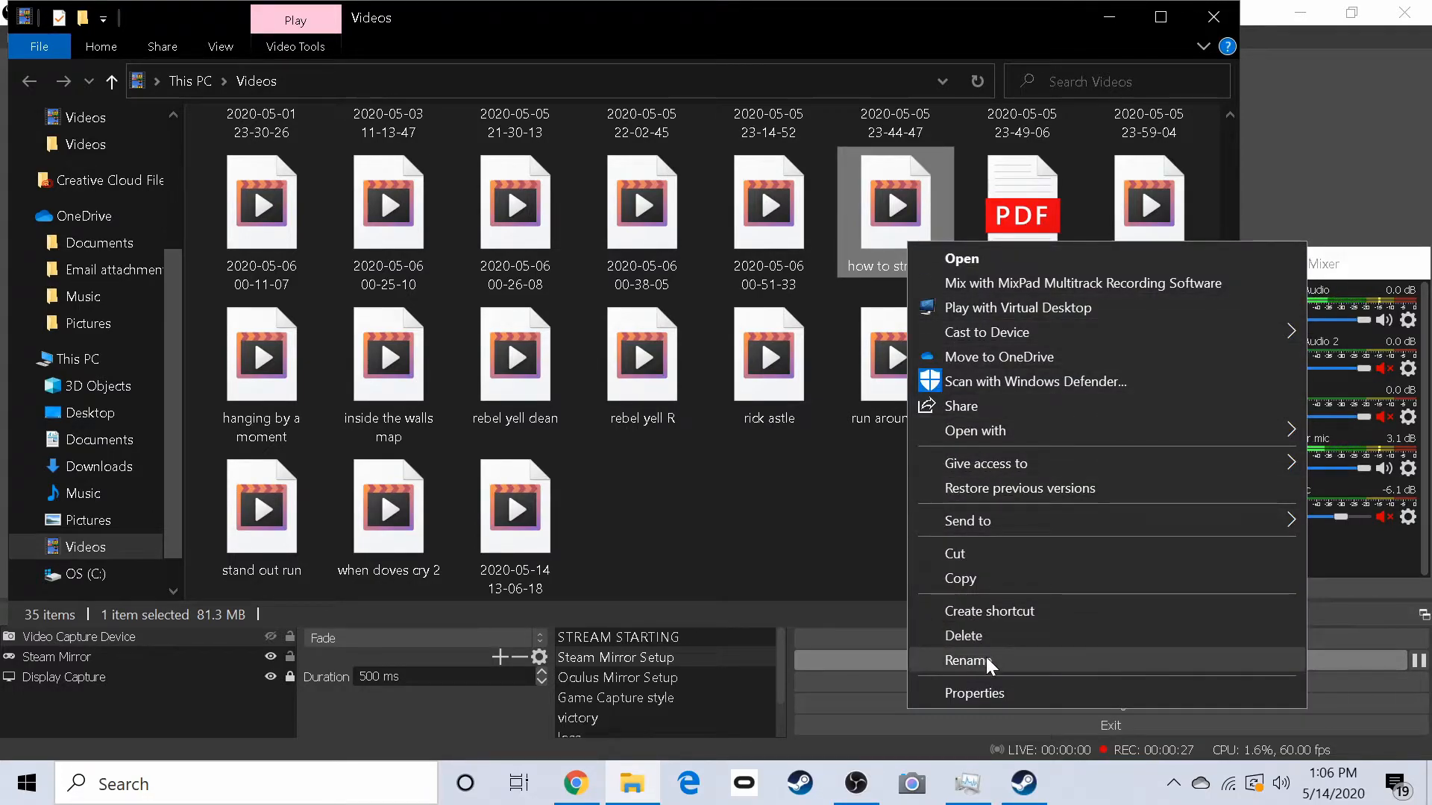
click(987, 660)
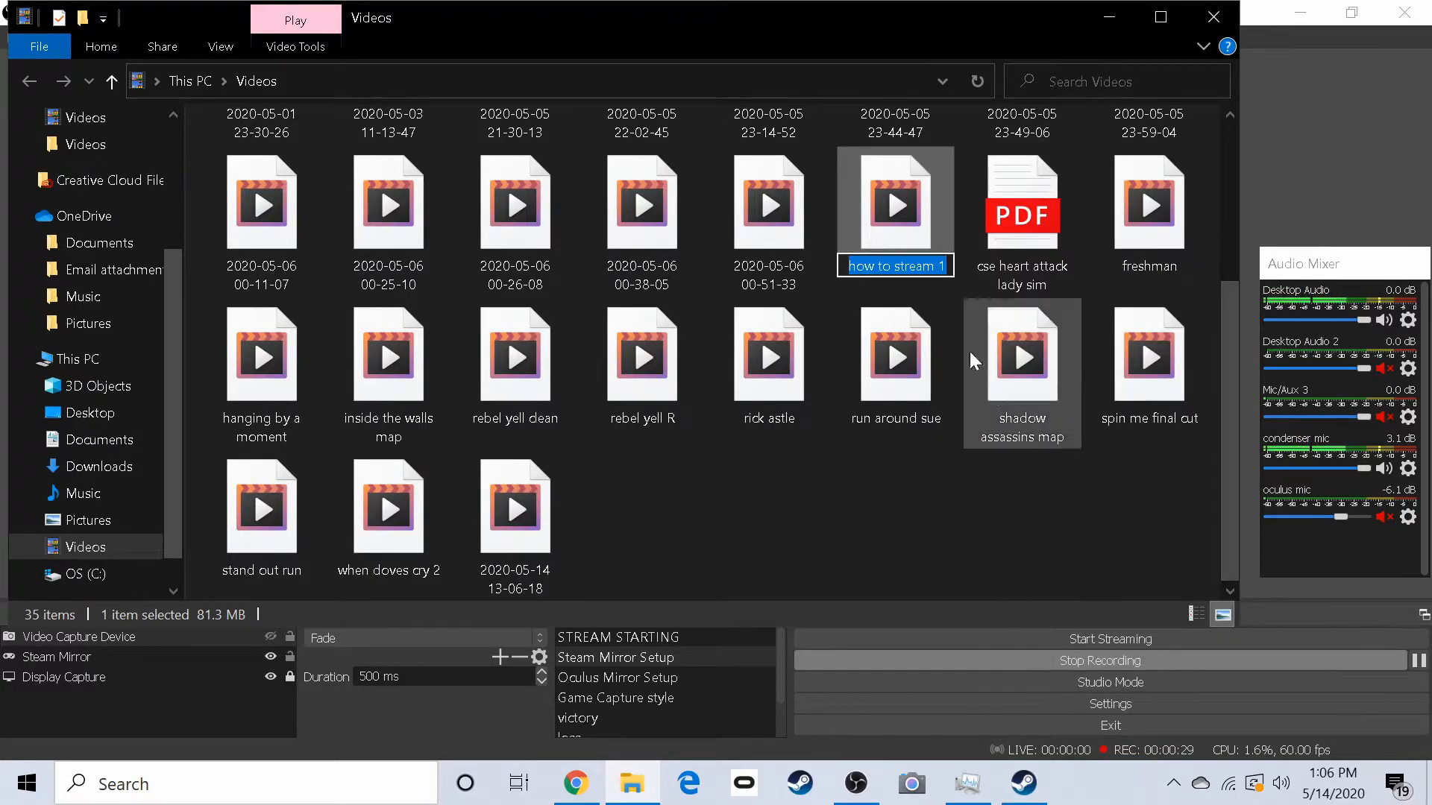
click(883, 546)
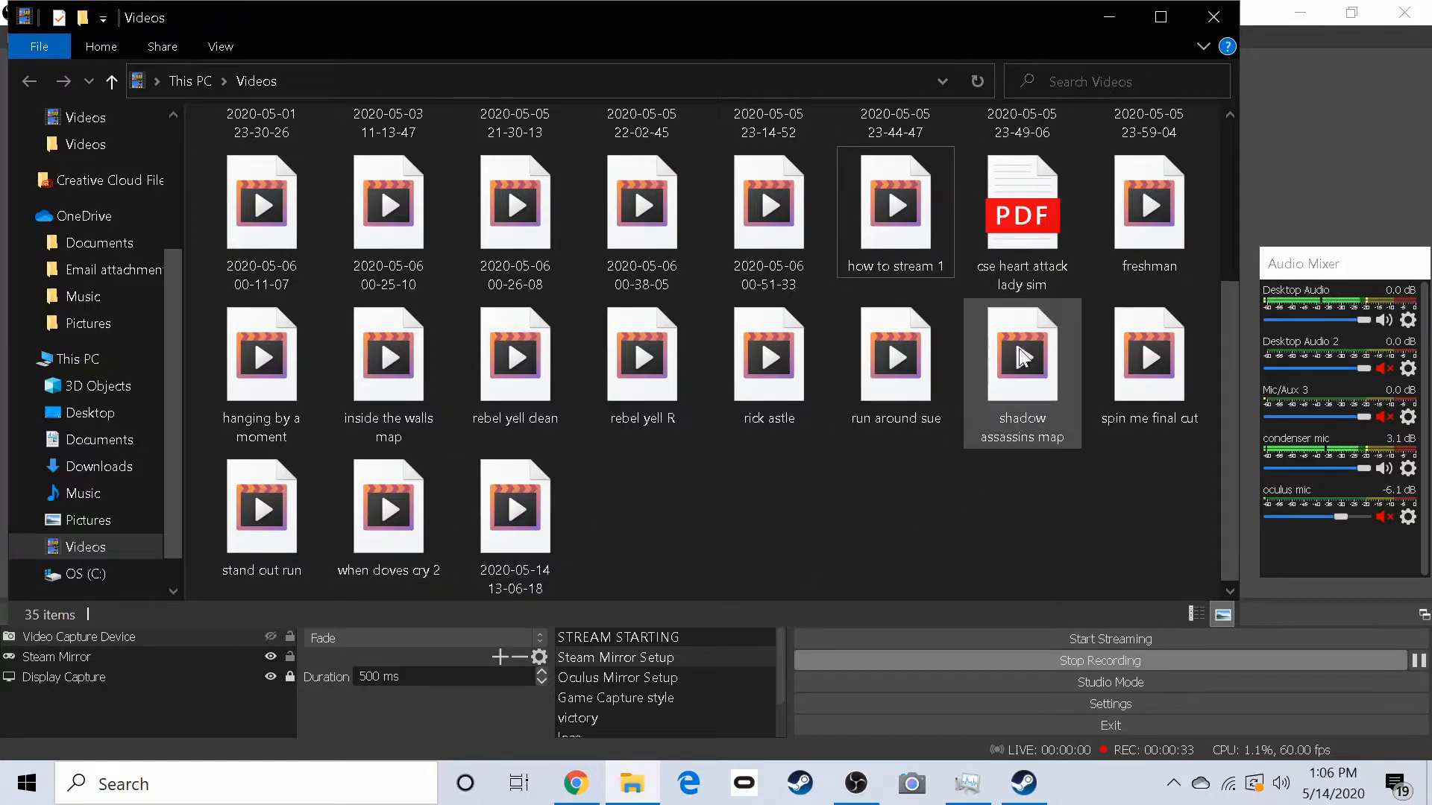
click(1108, 13)
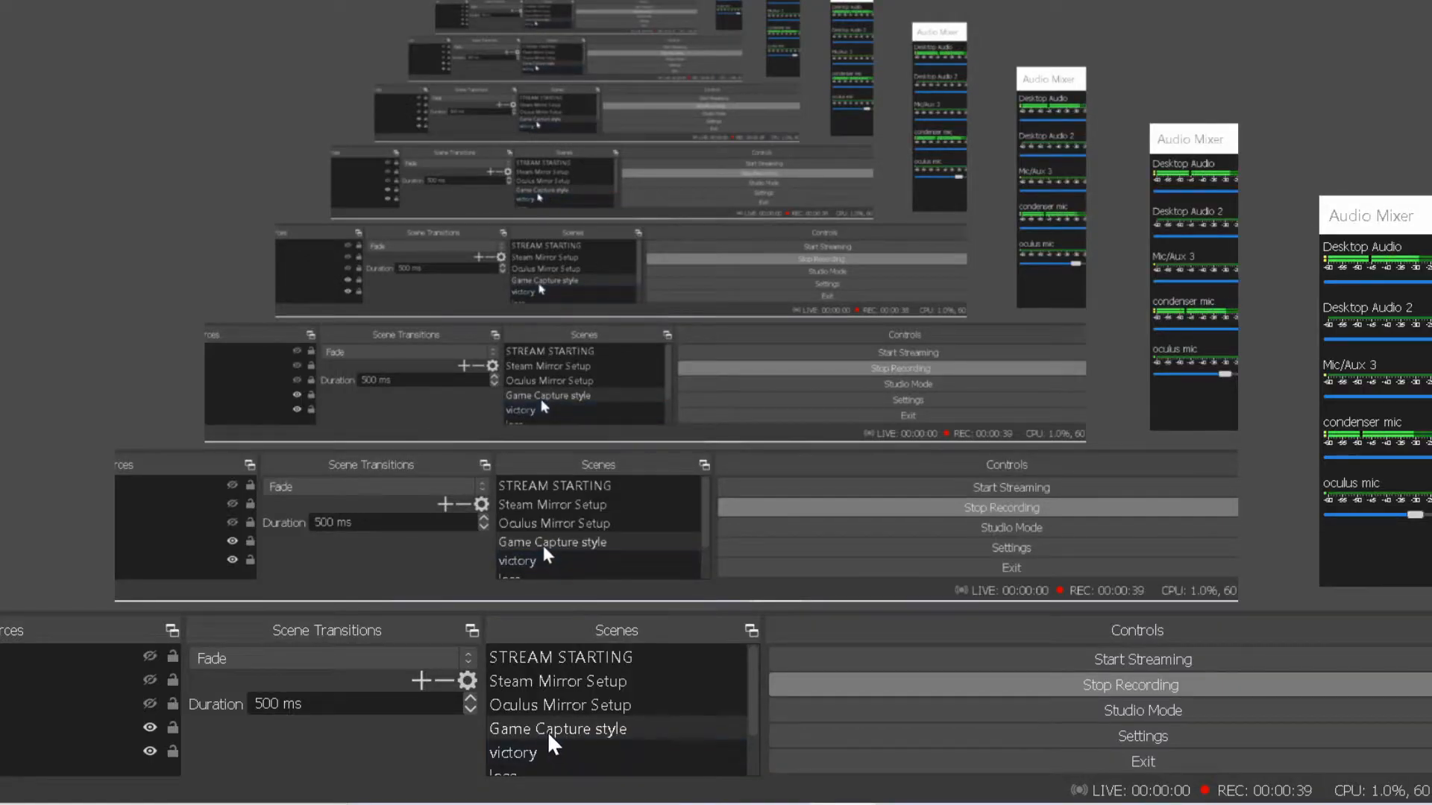
- Select the Game Capture style scene and review its Game Capture source's mode and window properties
right_click(594, 729)
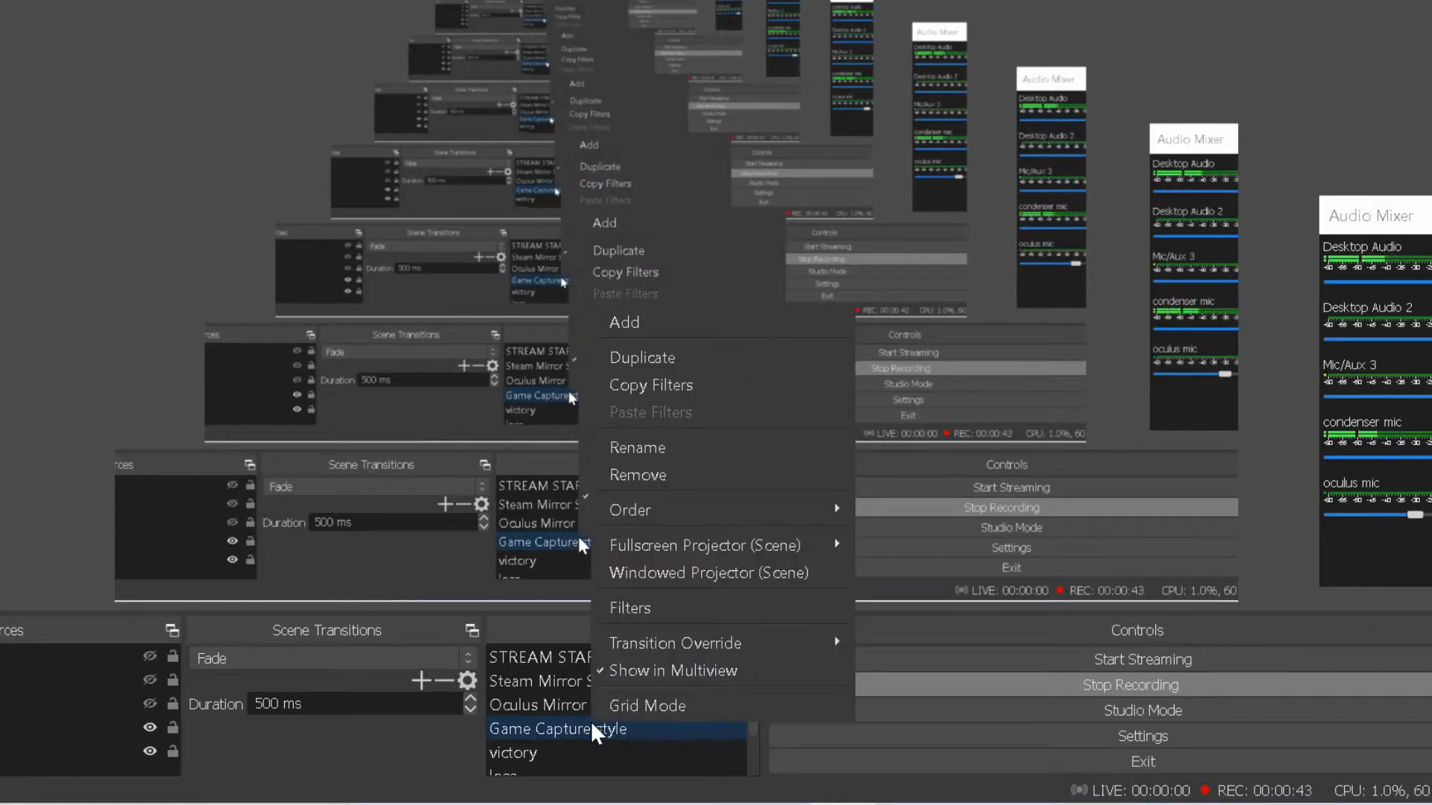
click(580, 728)
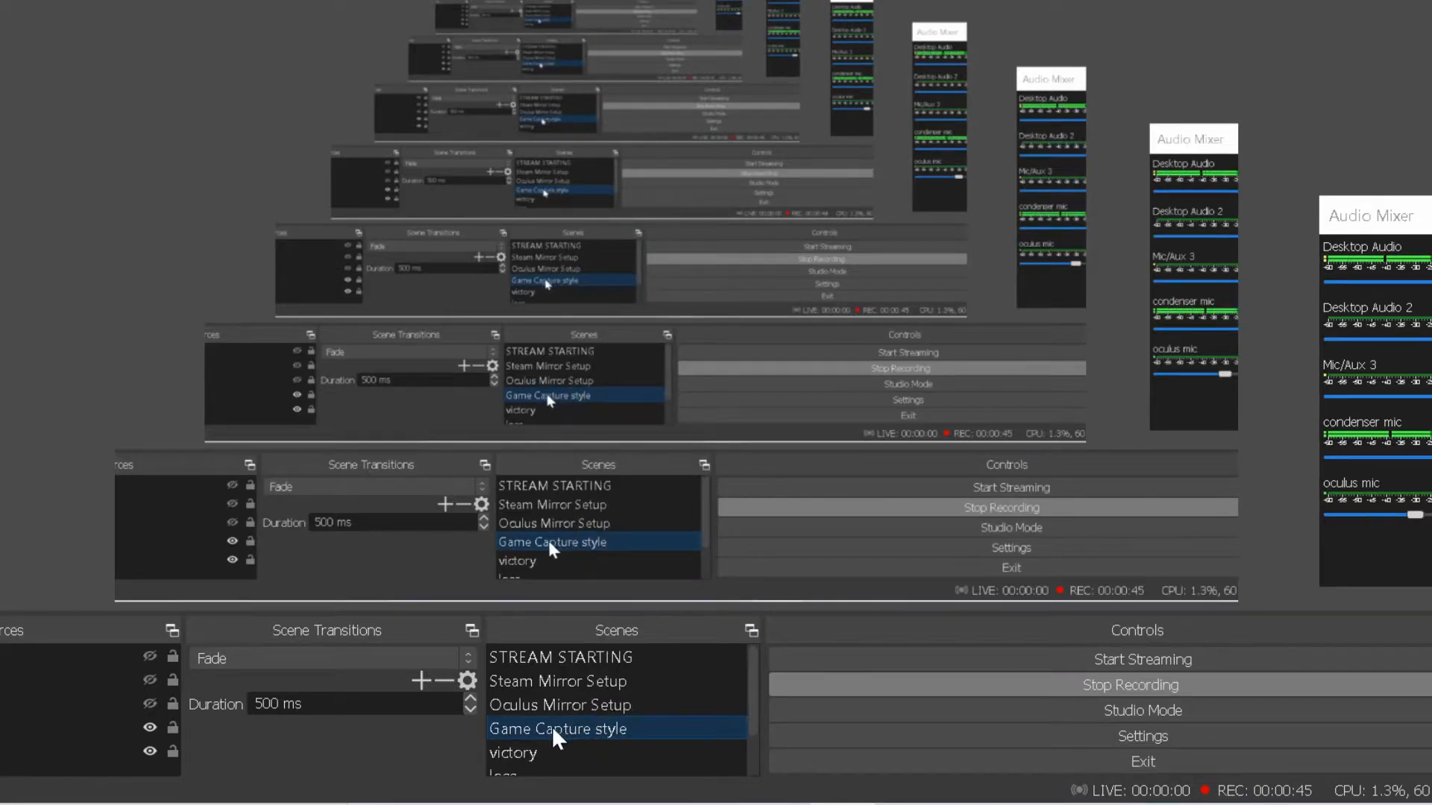
click(113, 755)
right_click(15, 752)
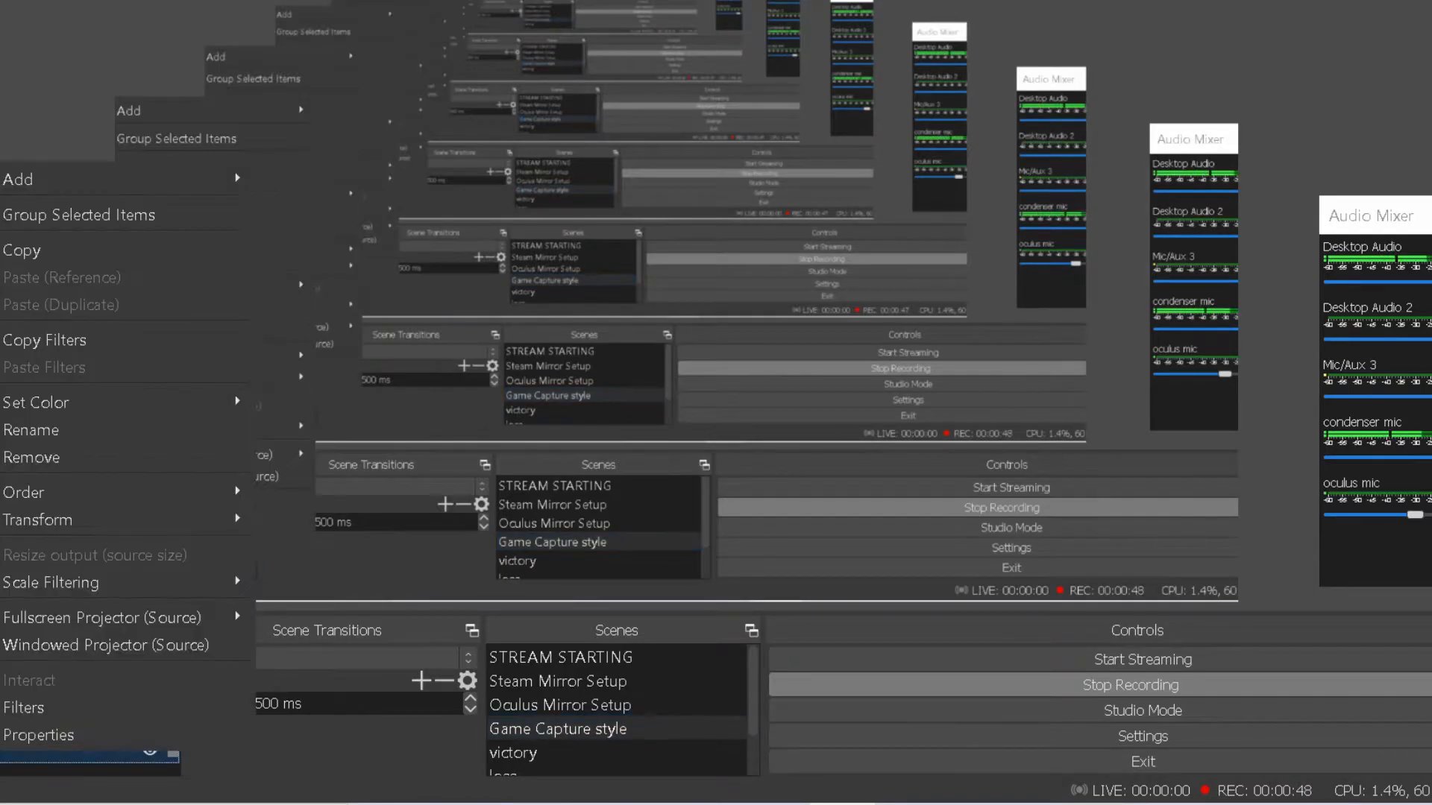
click(15, 737)
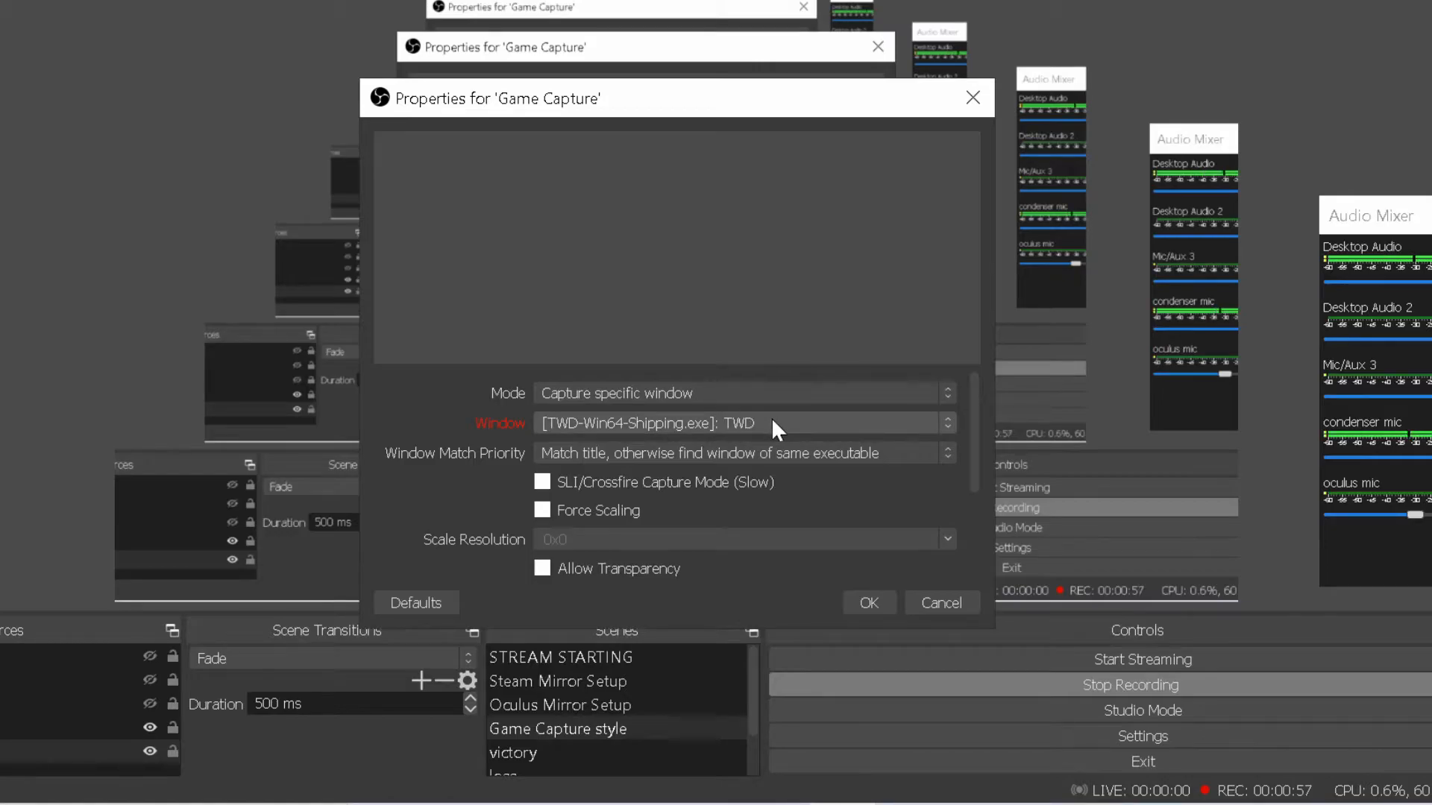
click(867, 601)
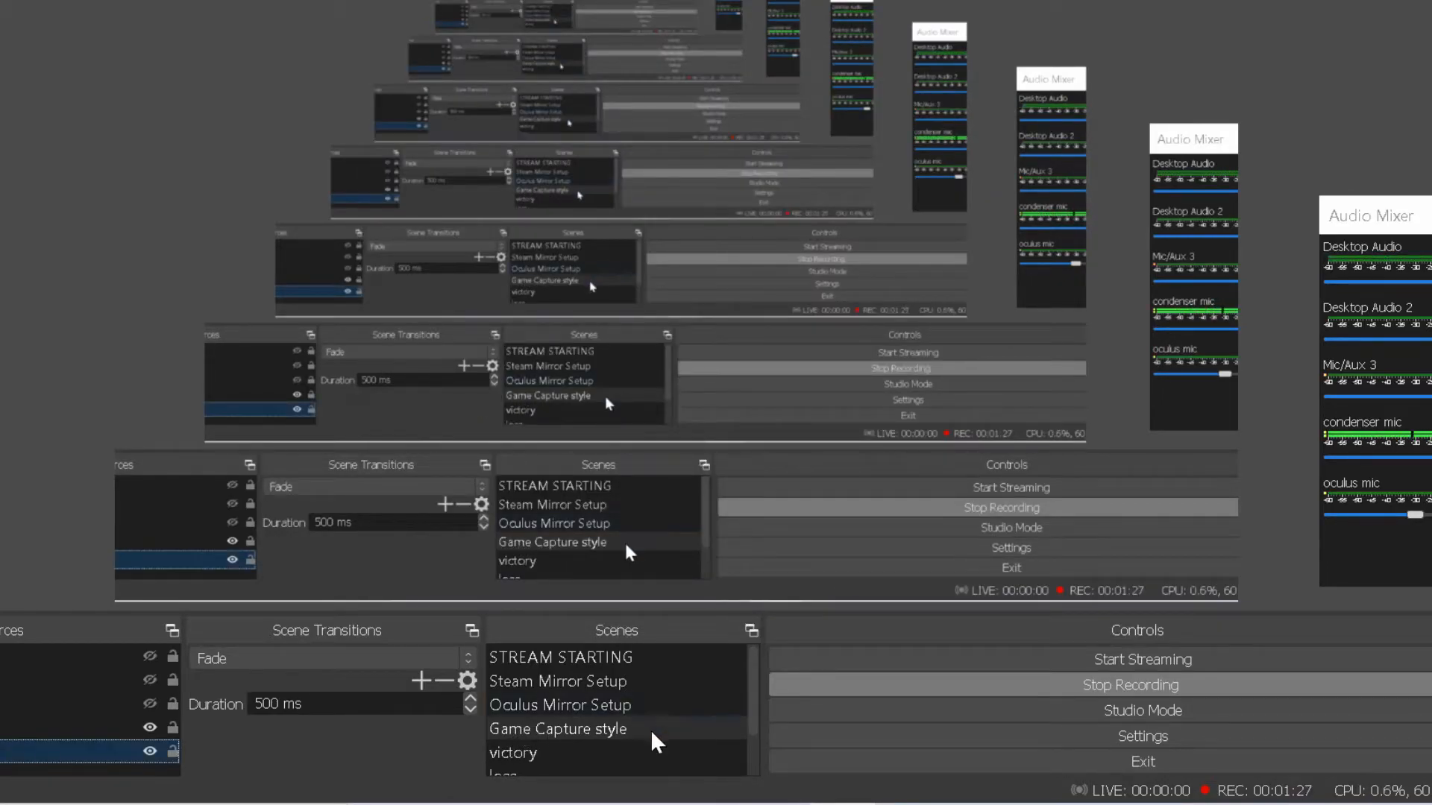
- Switch the active scene to Oculus Mirror Setup
click(595, 683)
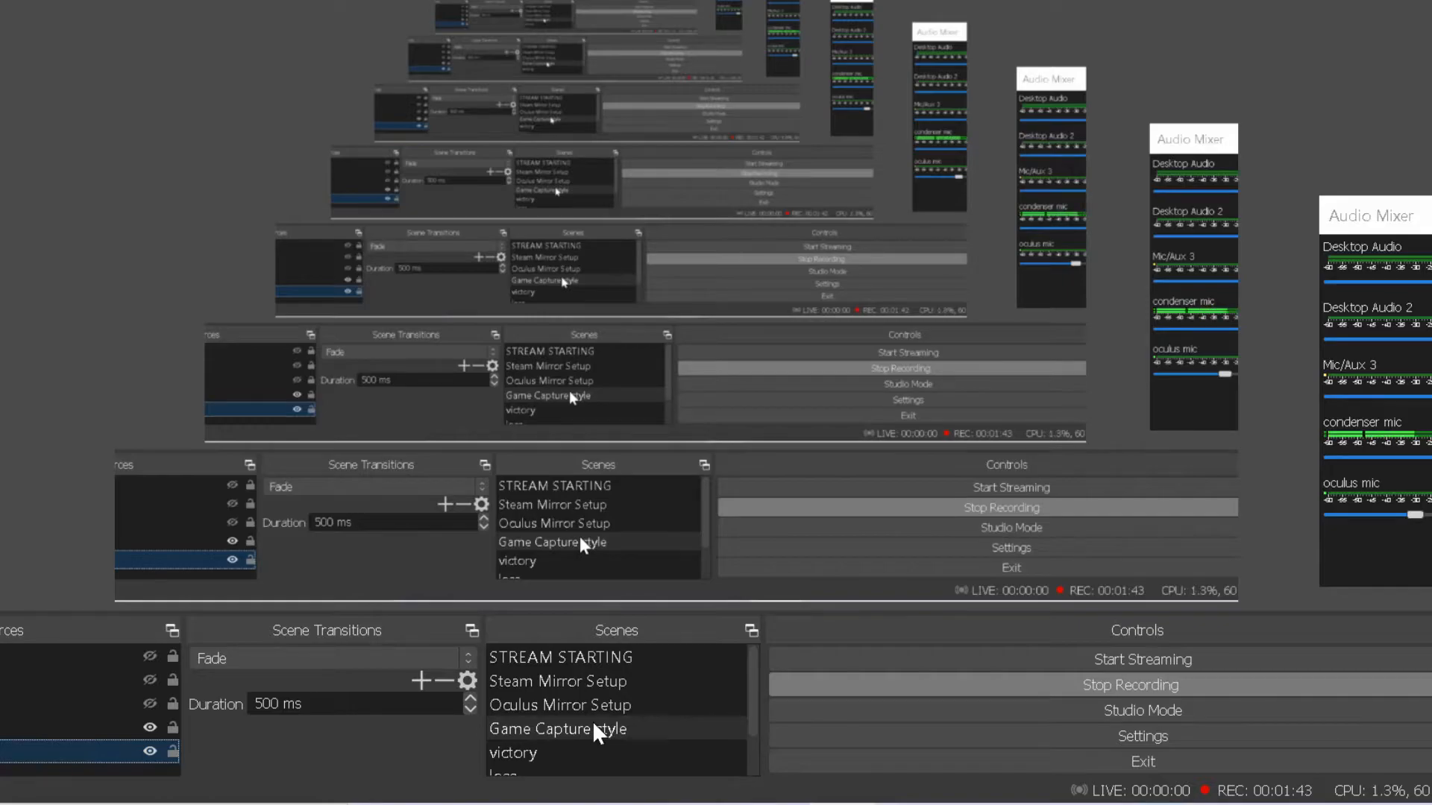
click(620, 680)
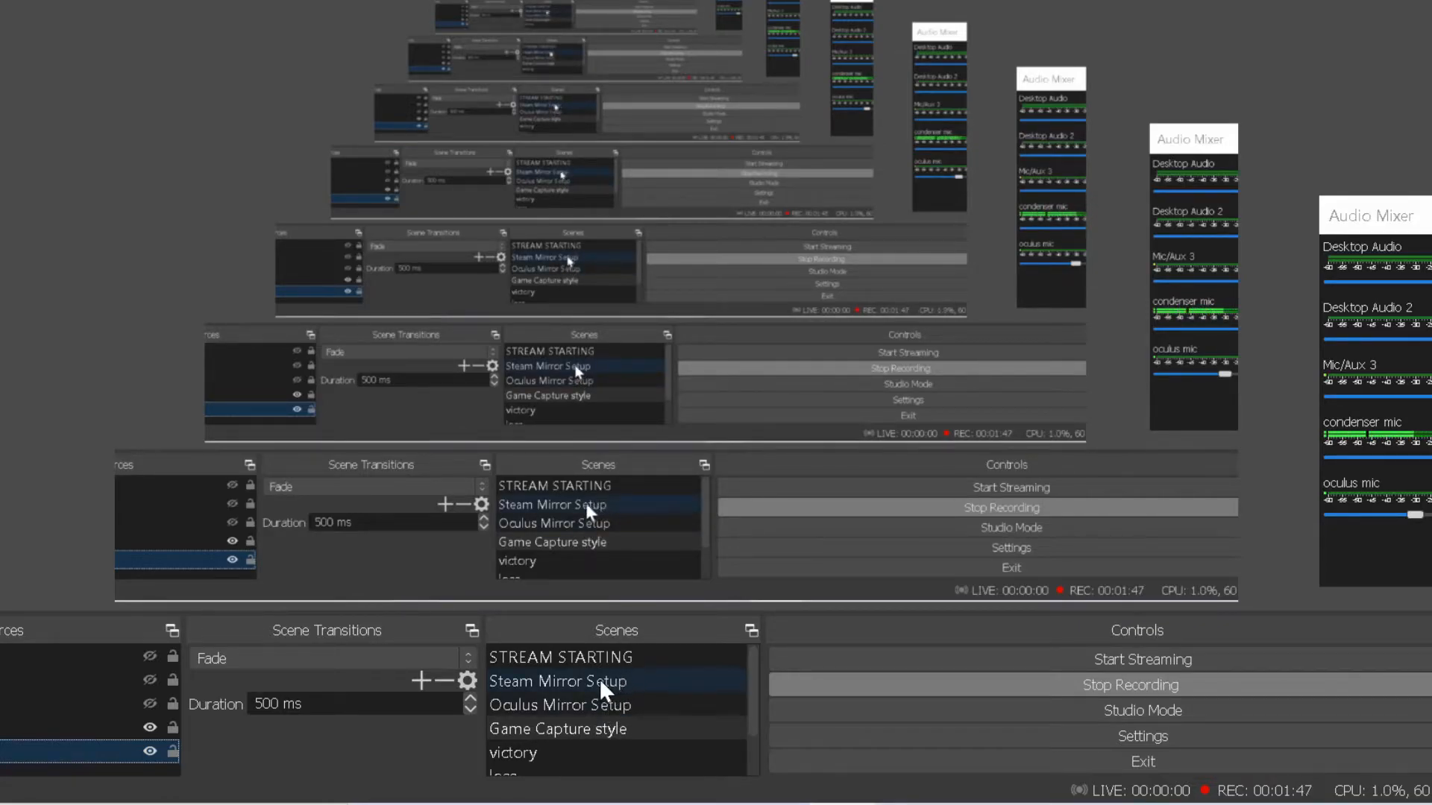
click(550, 707)
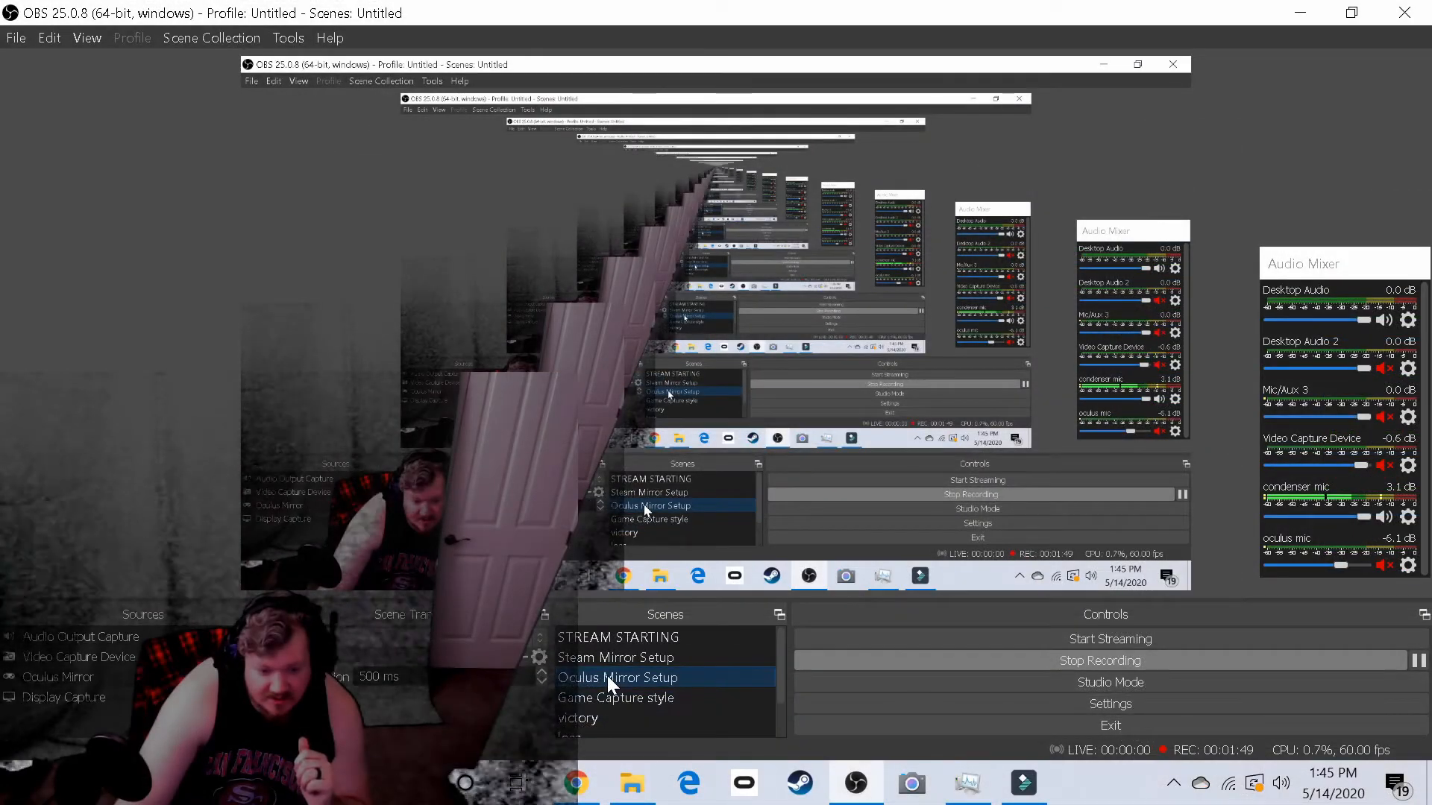
- Switch to File Explorer and browse to the Support folder inside the Oculus folder under Program Files on drive C
click(632, 783)
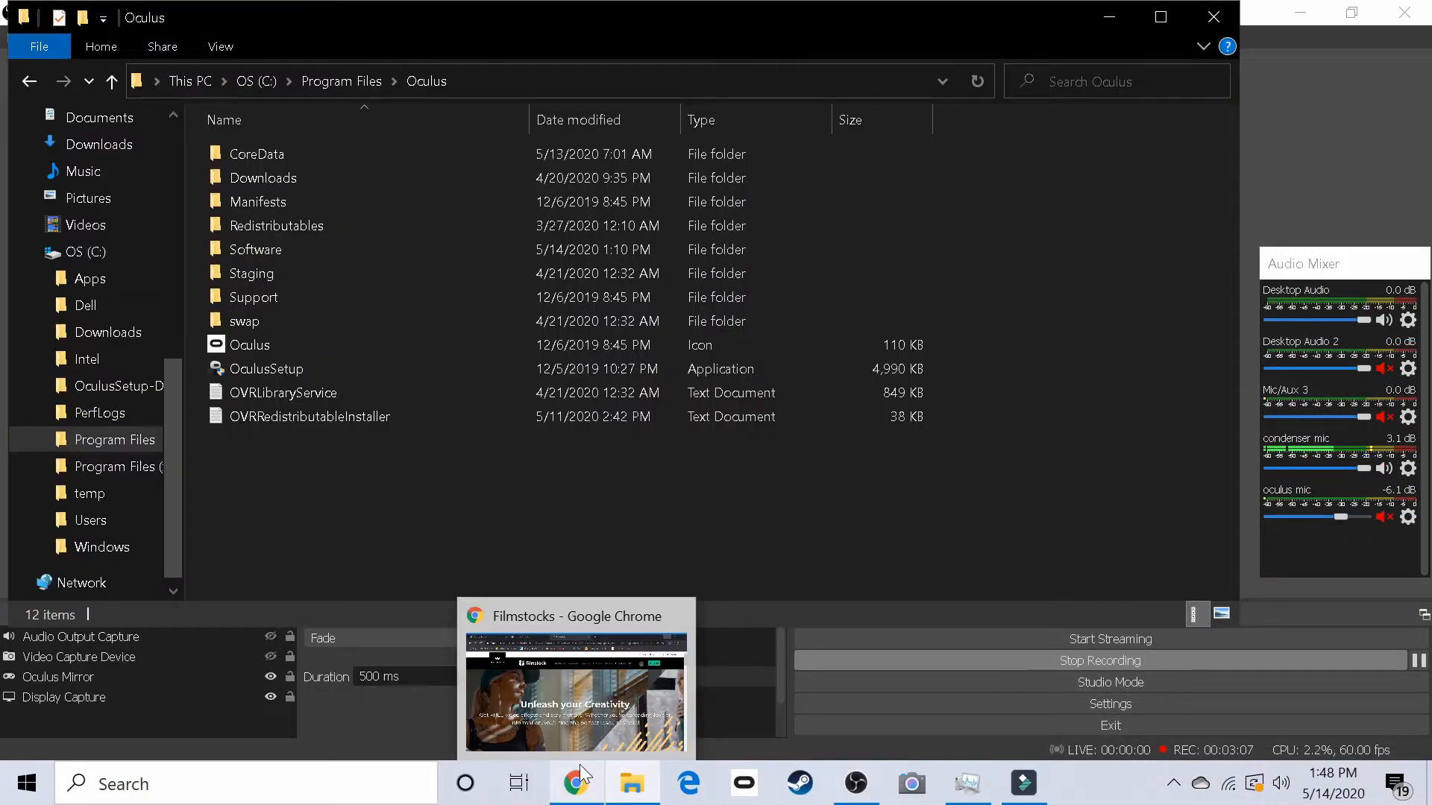
click(127, 474)
scroll(289, 428, down, 5)
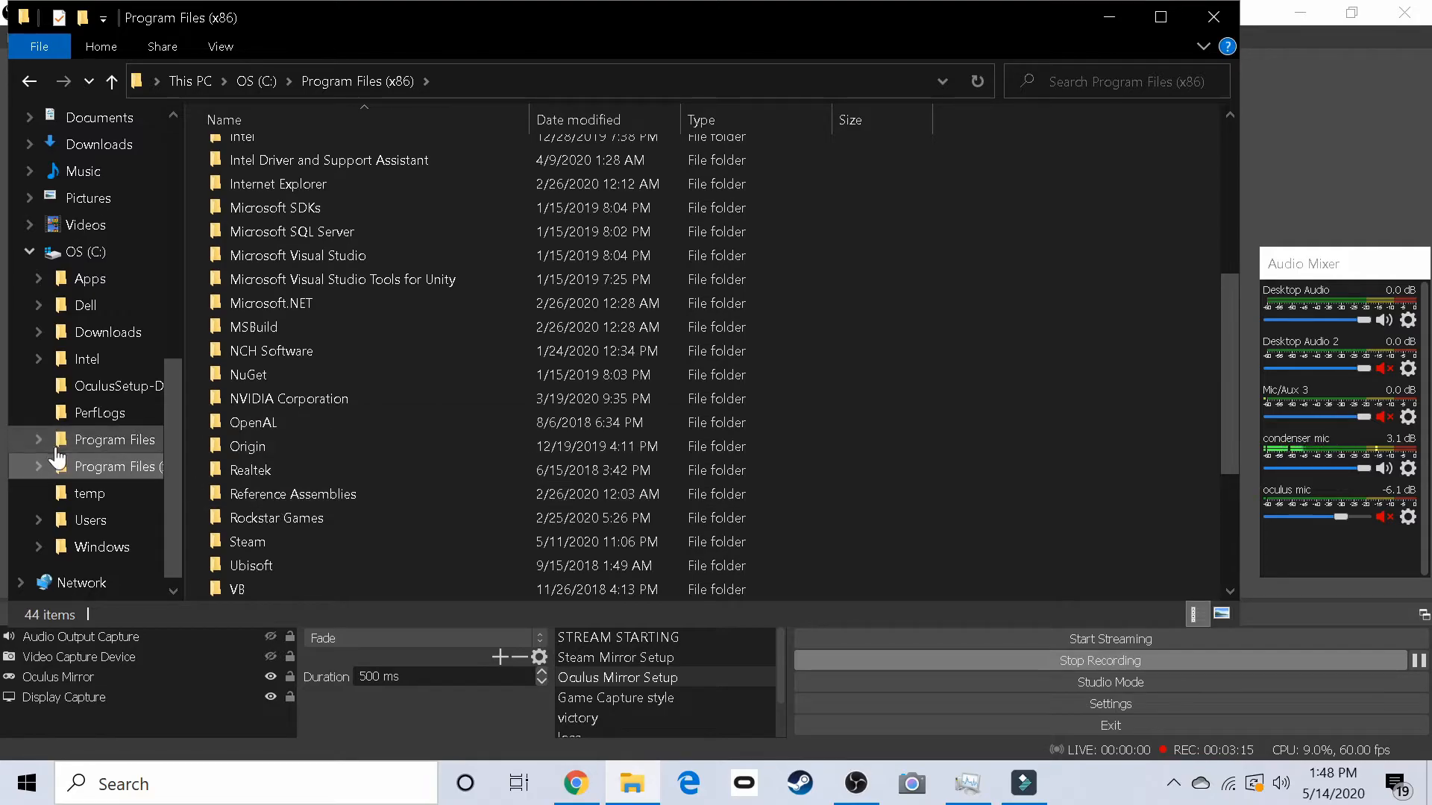
click(108, 442)
scroll(334, 399, down, 1)
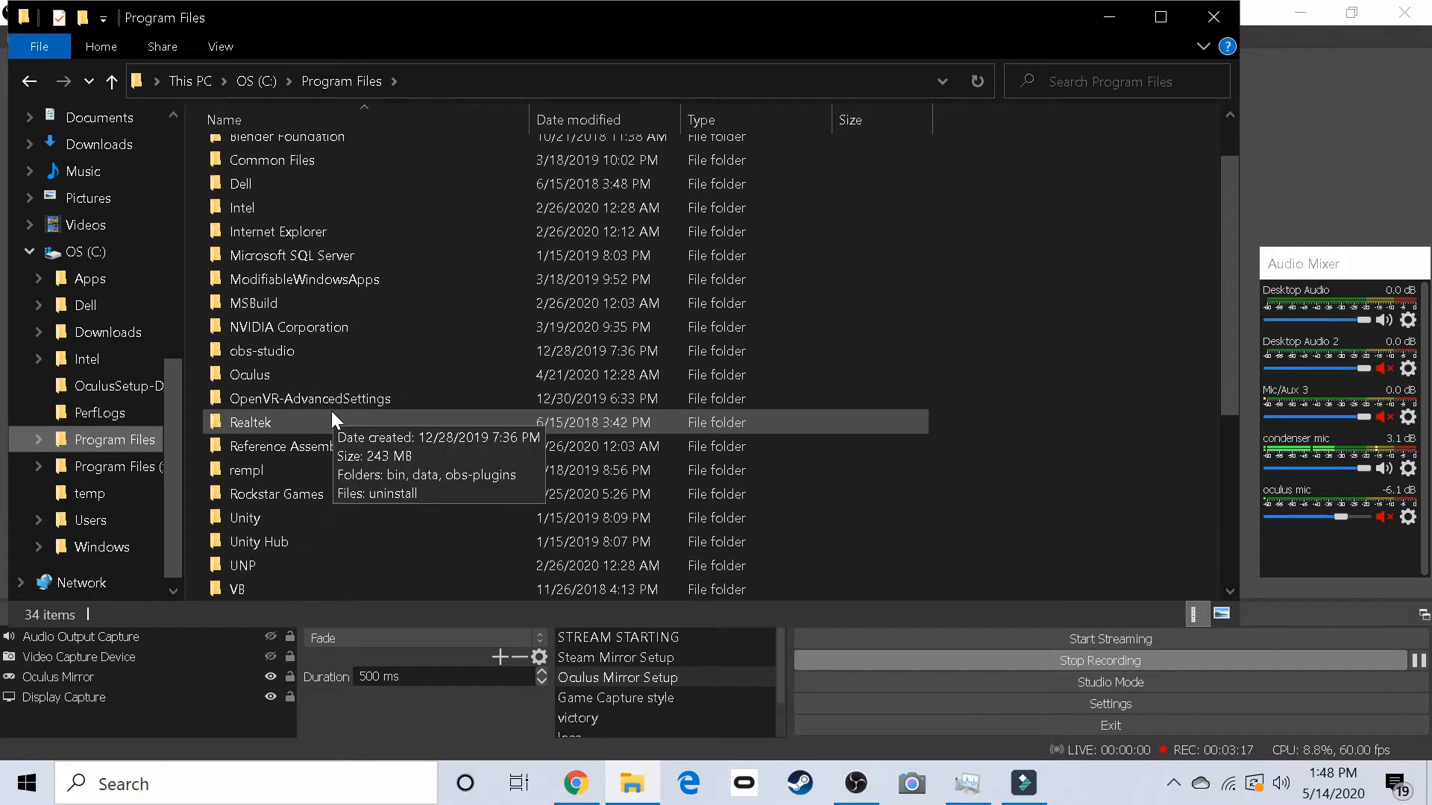
double_click(266, 376)
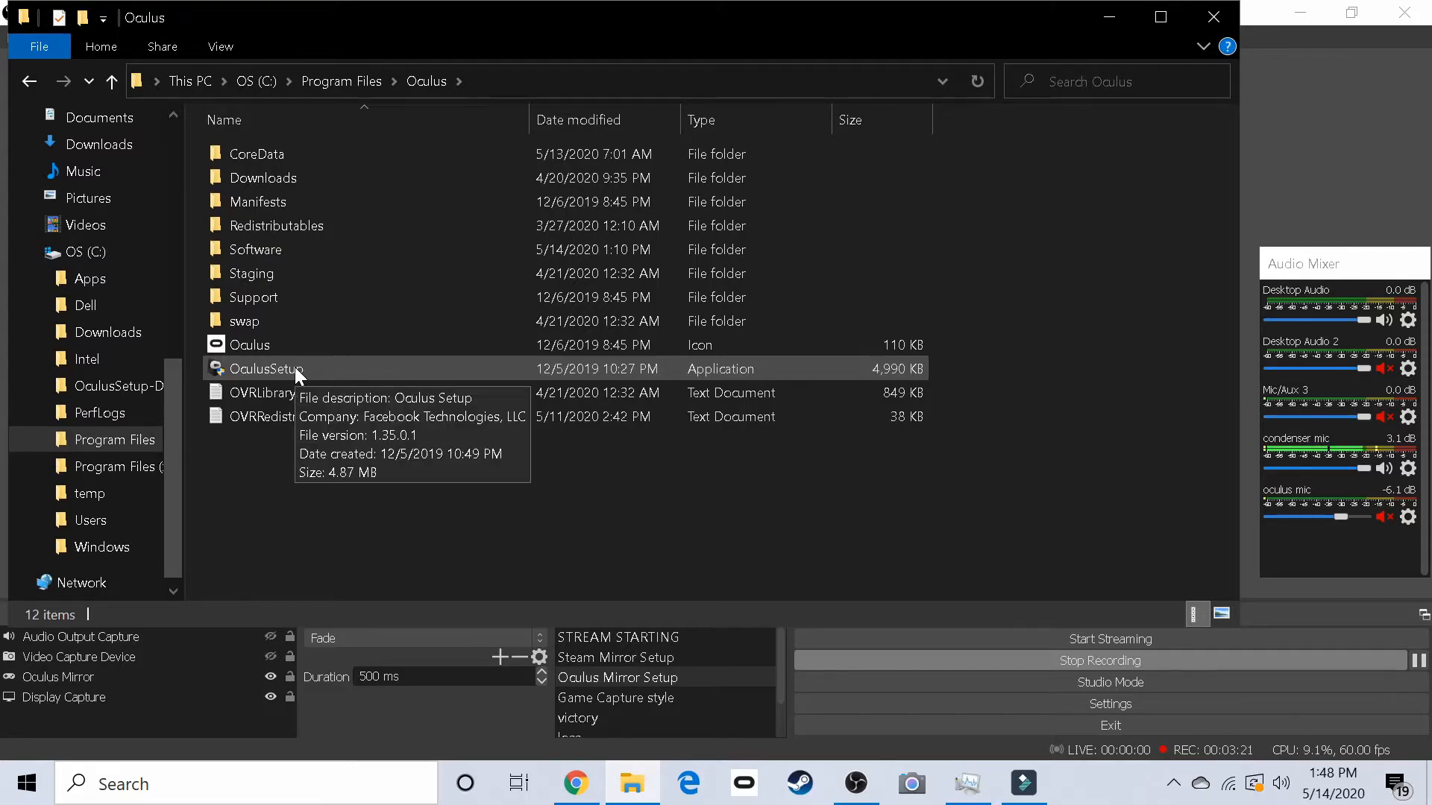
double_click(301, 296)
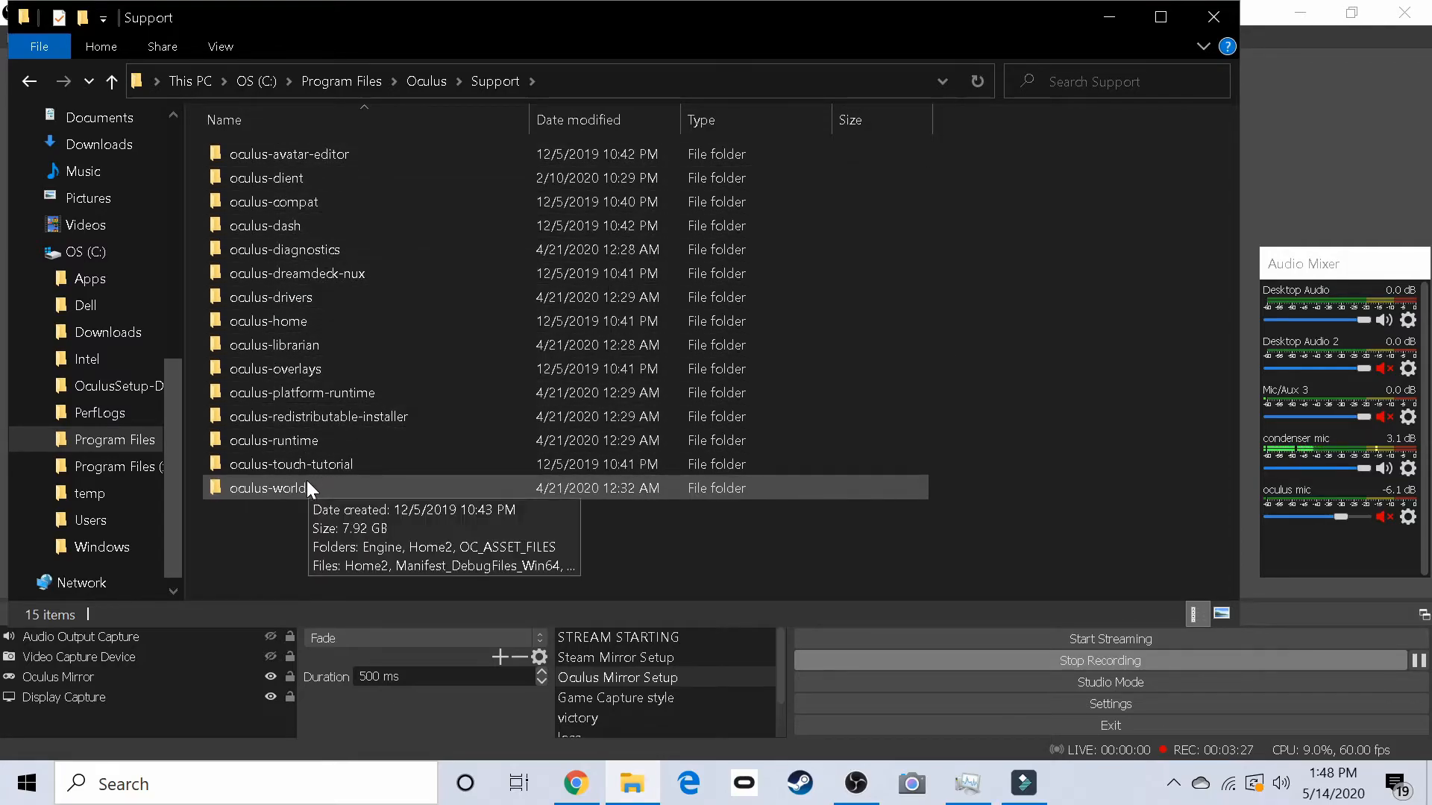
- Open the oculus-diagnostics folder to locate the OculusMirror application
mouse_move(315, 366)
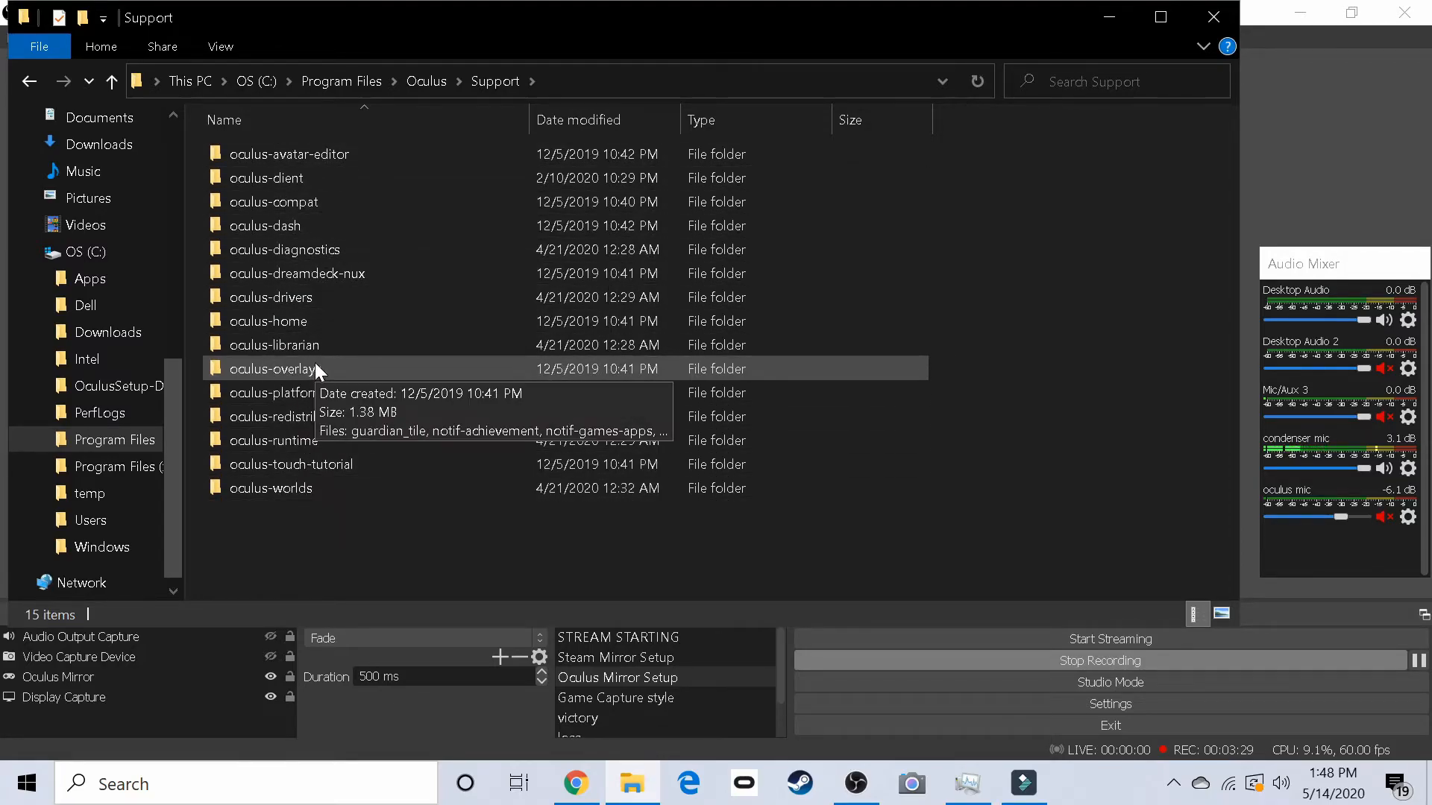
click(315, 244)
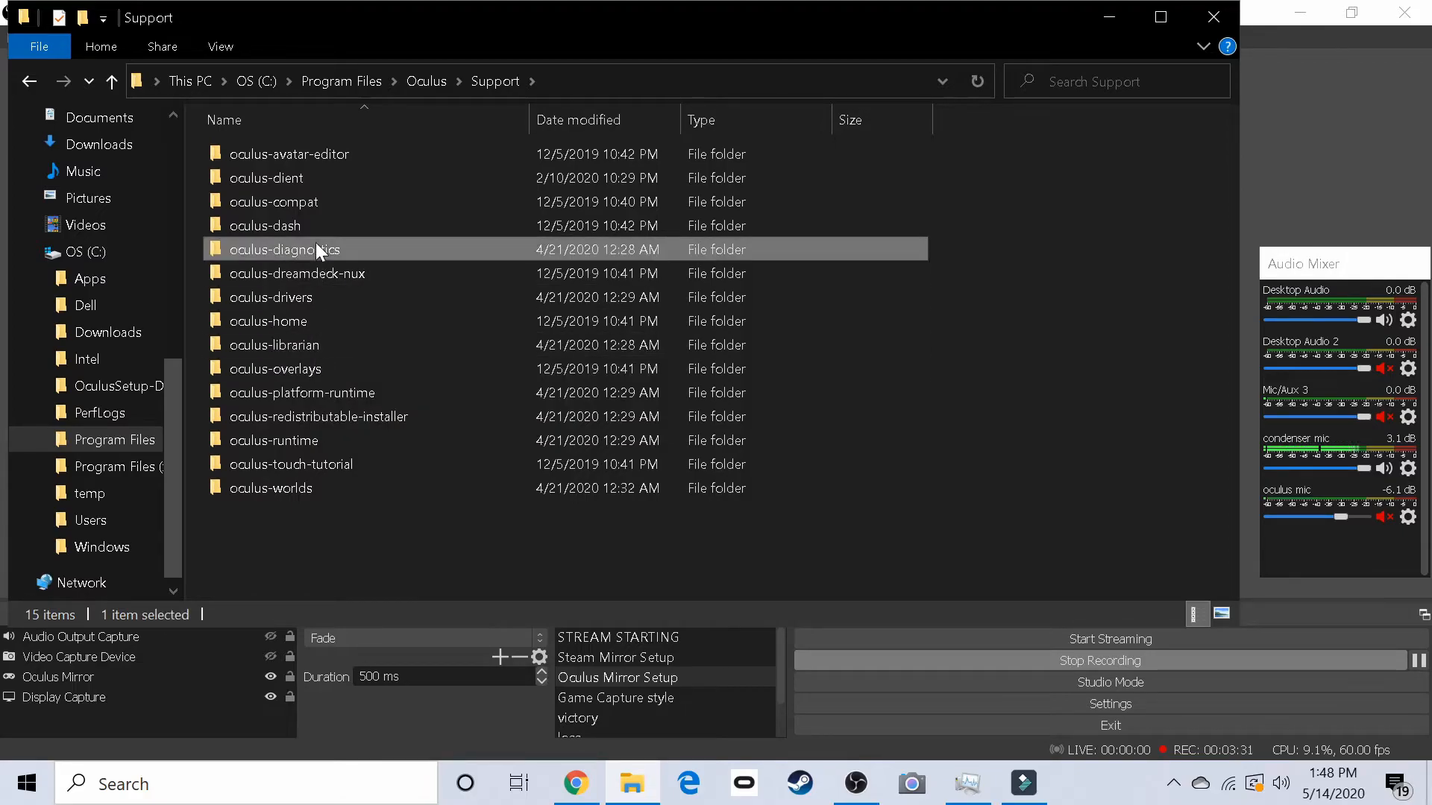
click(316, 244)
click(316, 248)
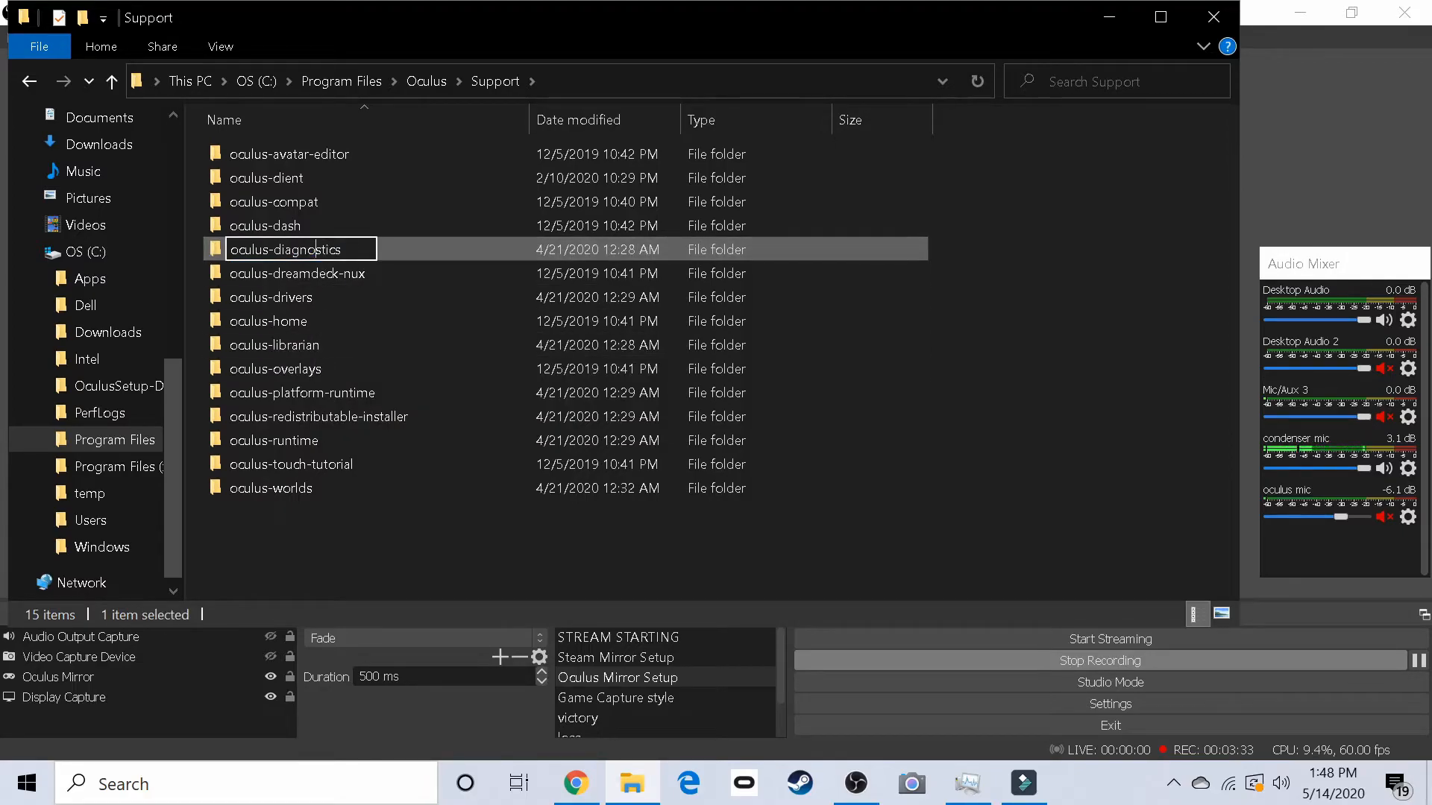
double_click(425, 246)
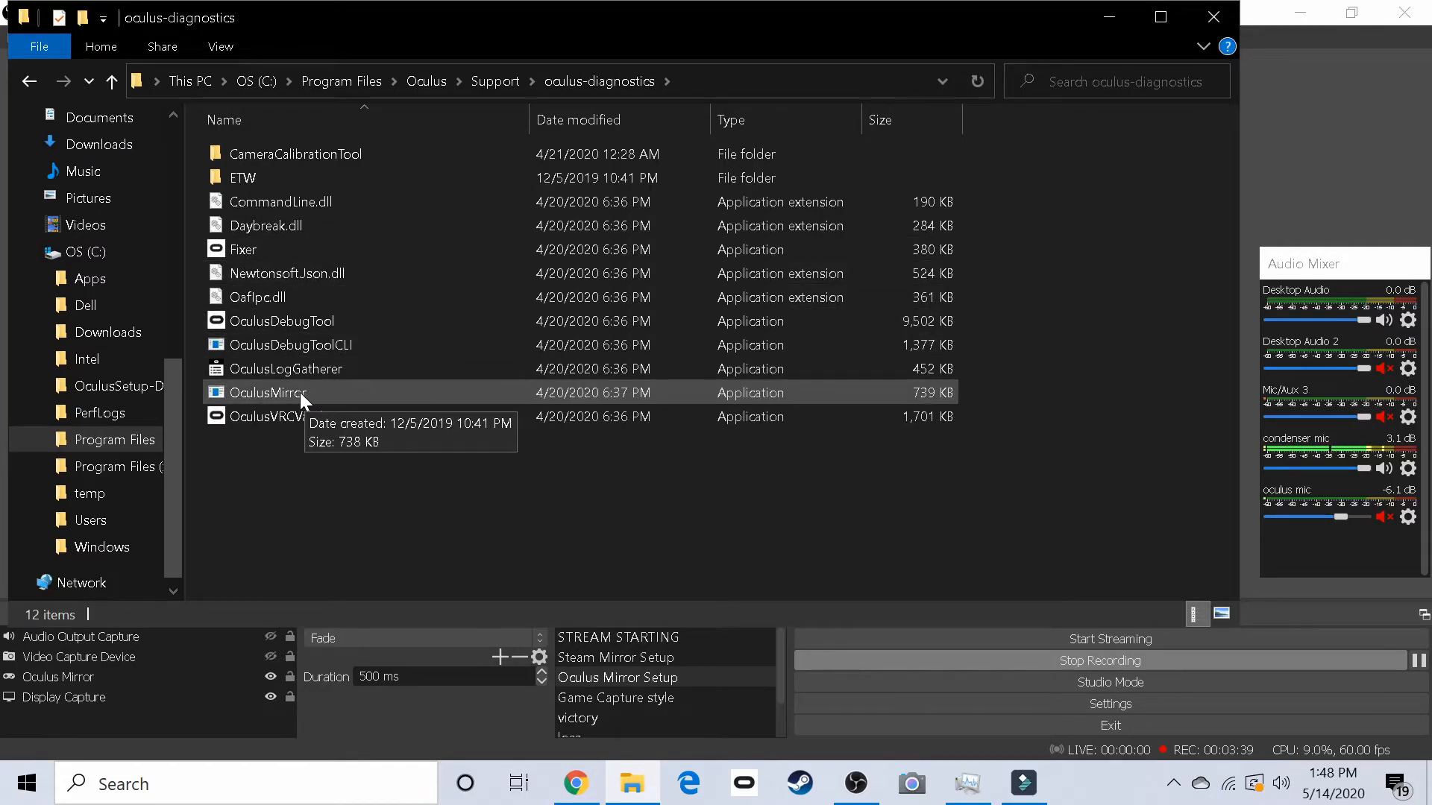
- Review OculusMirror's Start pinning option, close the folder window, and view the OculusMirror tile in the Start menu
right_click(298, 391)
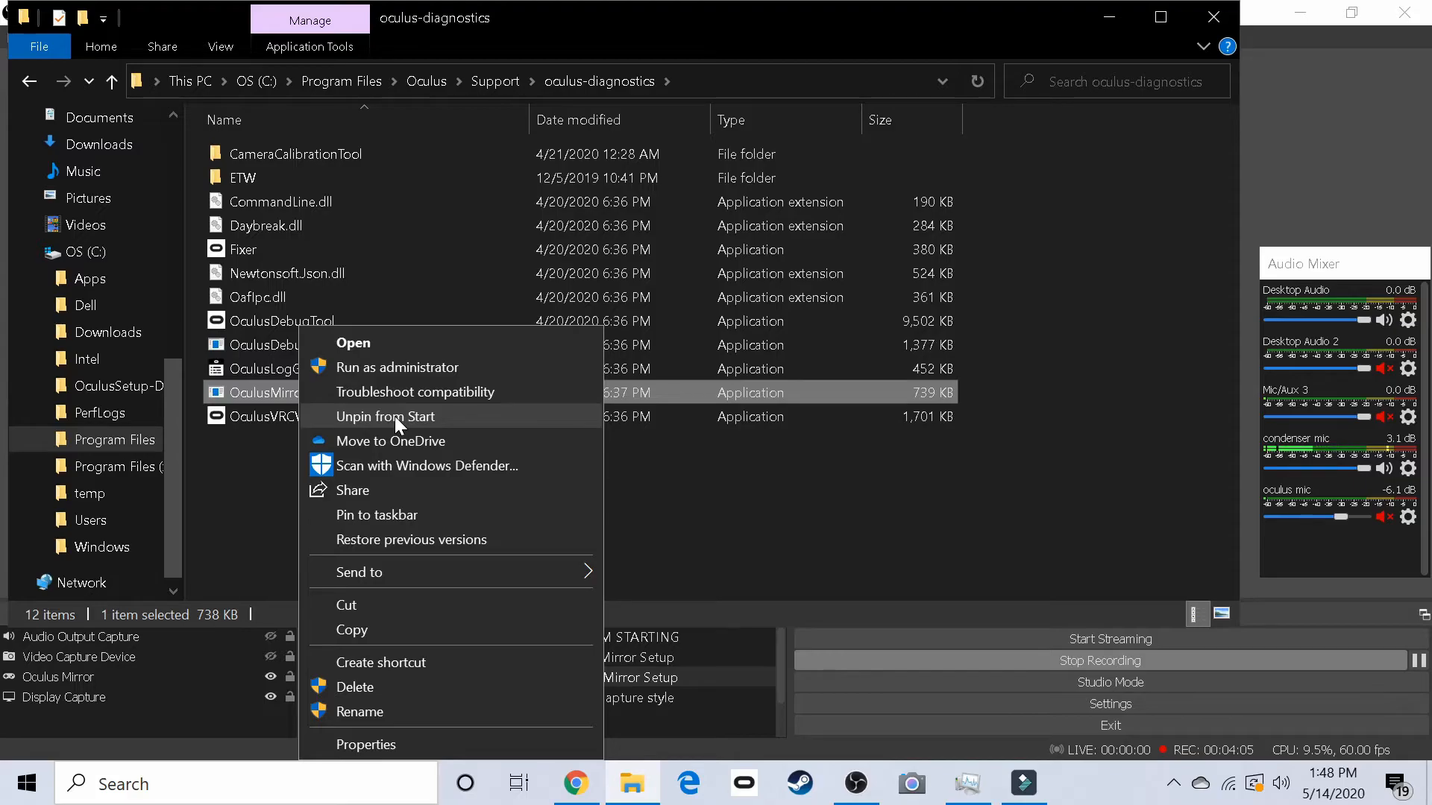
click(714, 524)
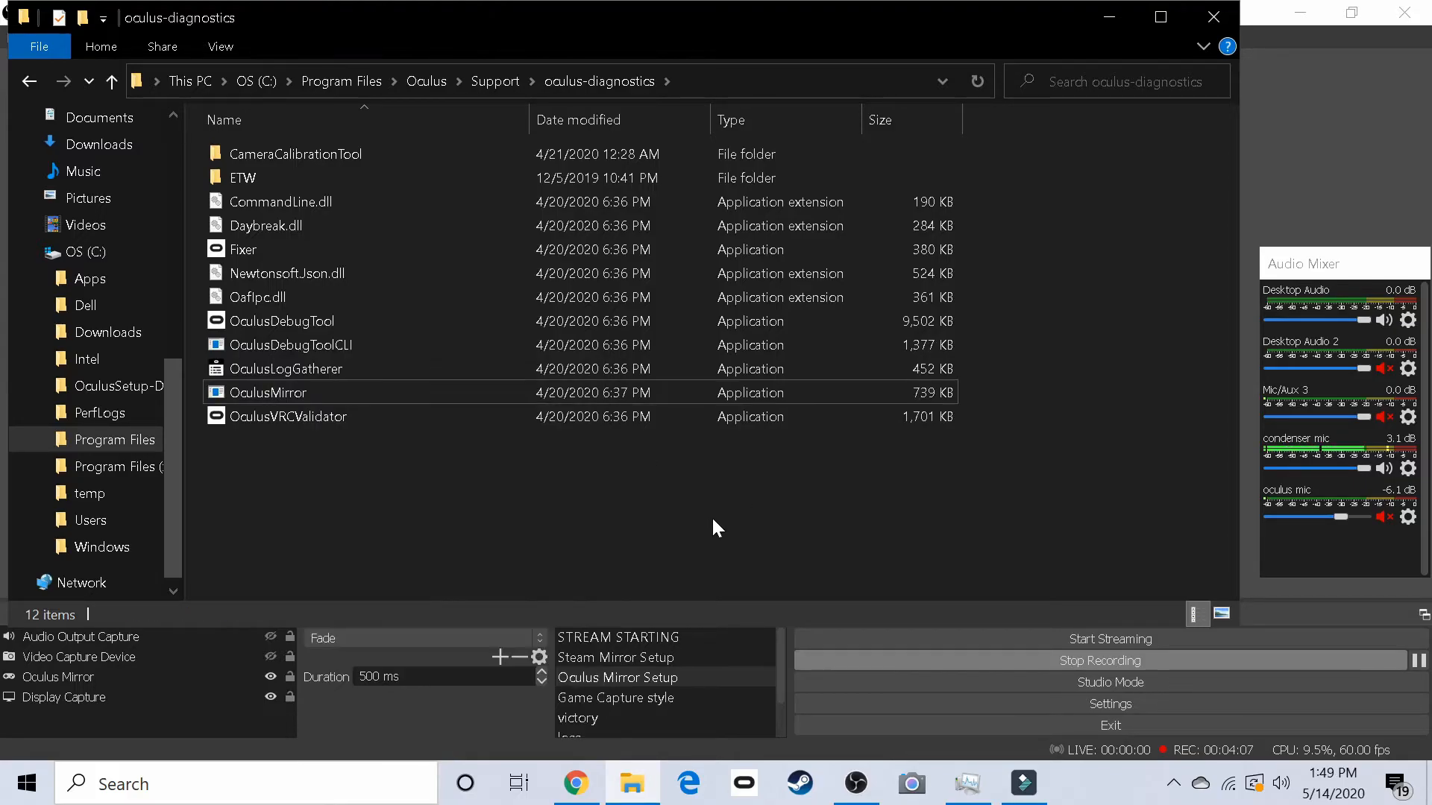
click(1213, 16)
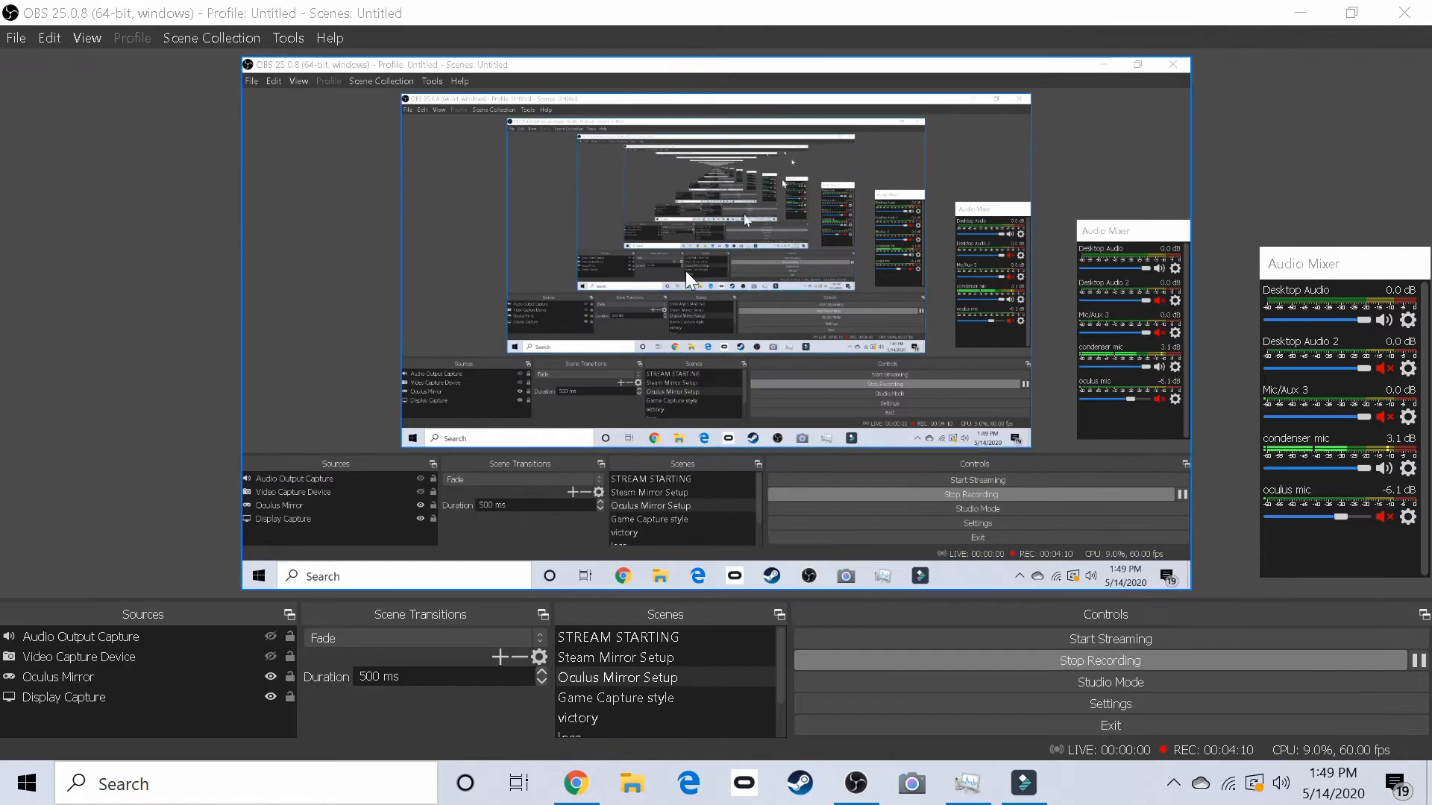
click(27, 783)
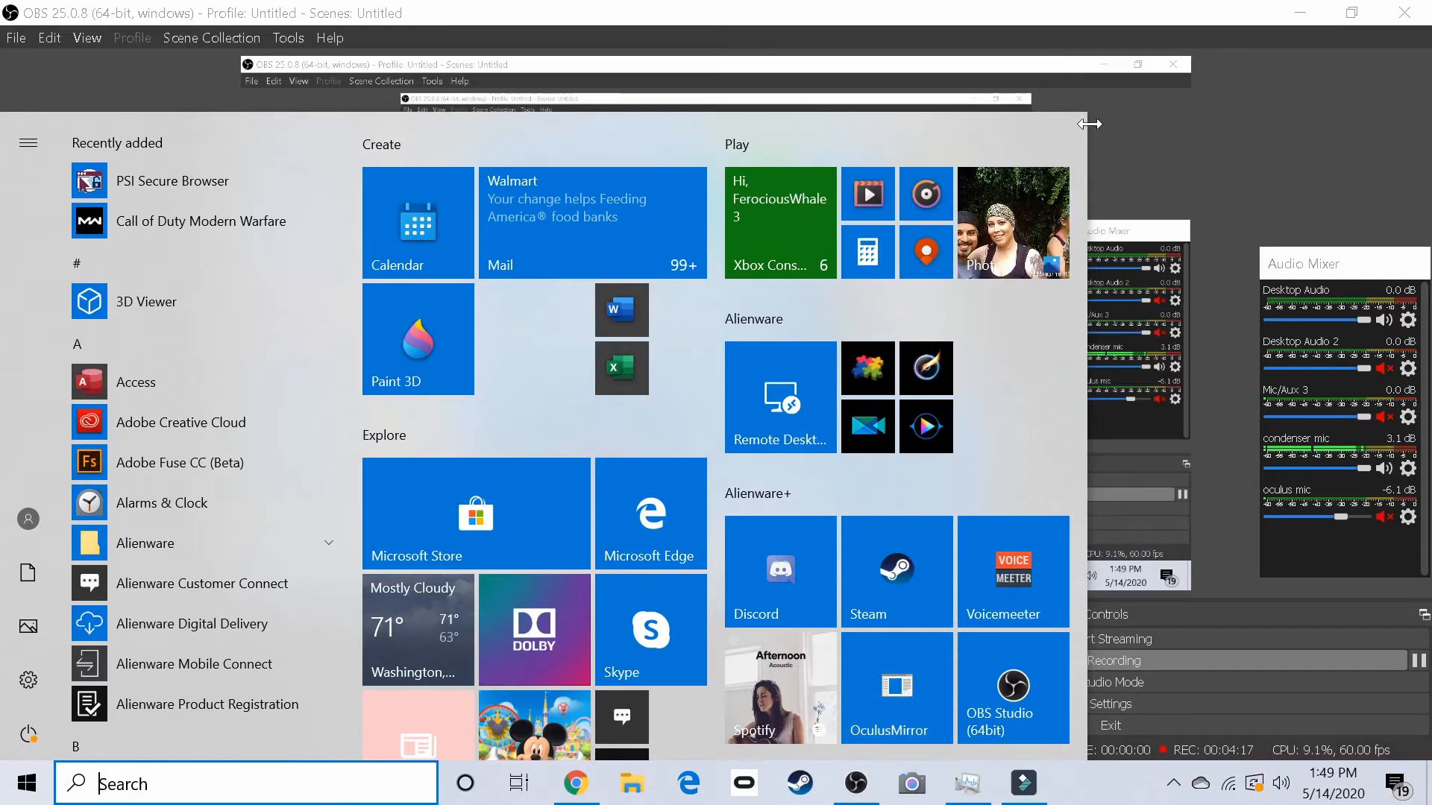
click(1263, 133)
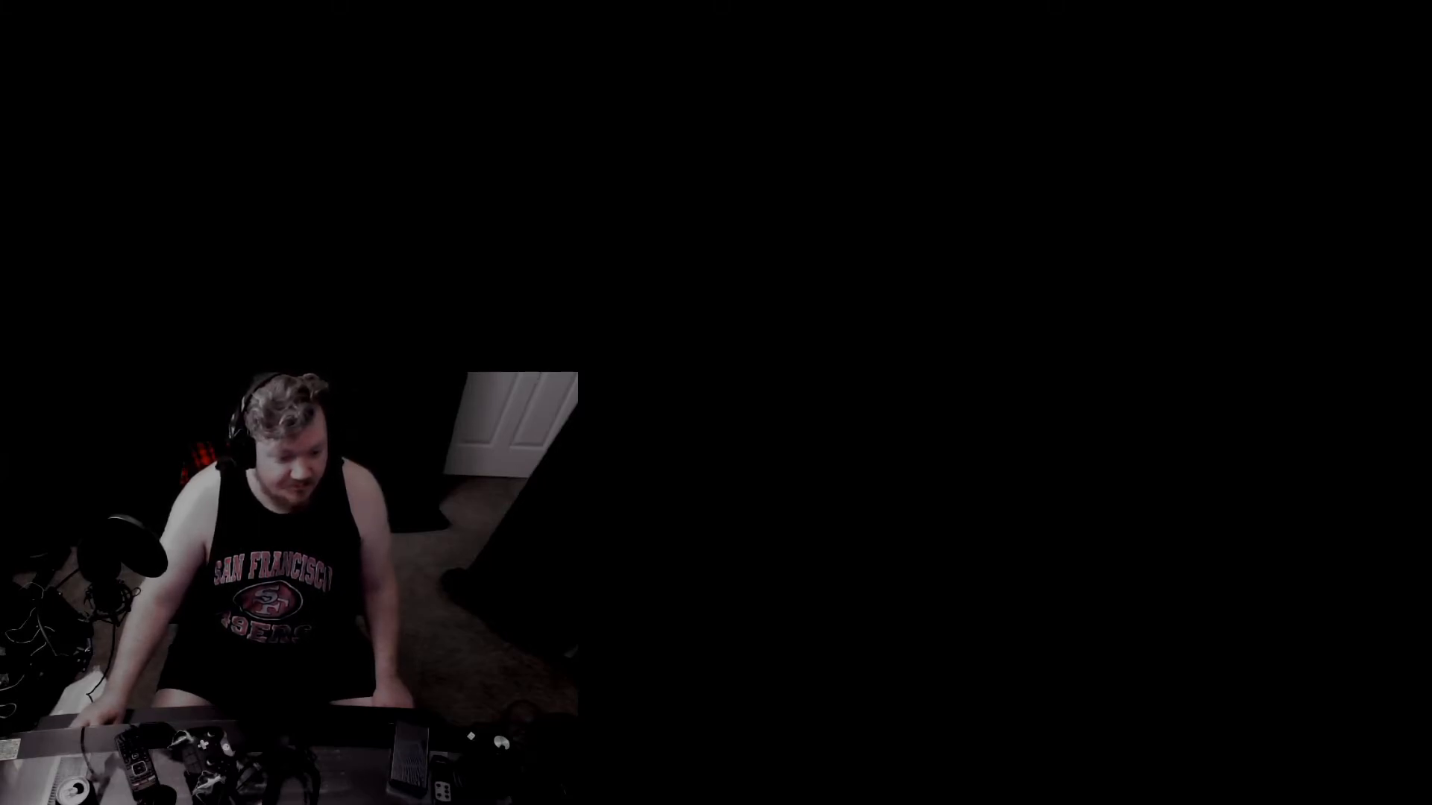
- Switch to the Steam Mirror Setup scene in OBS and make its Video Capture Device source visible
click(663, 655)
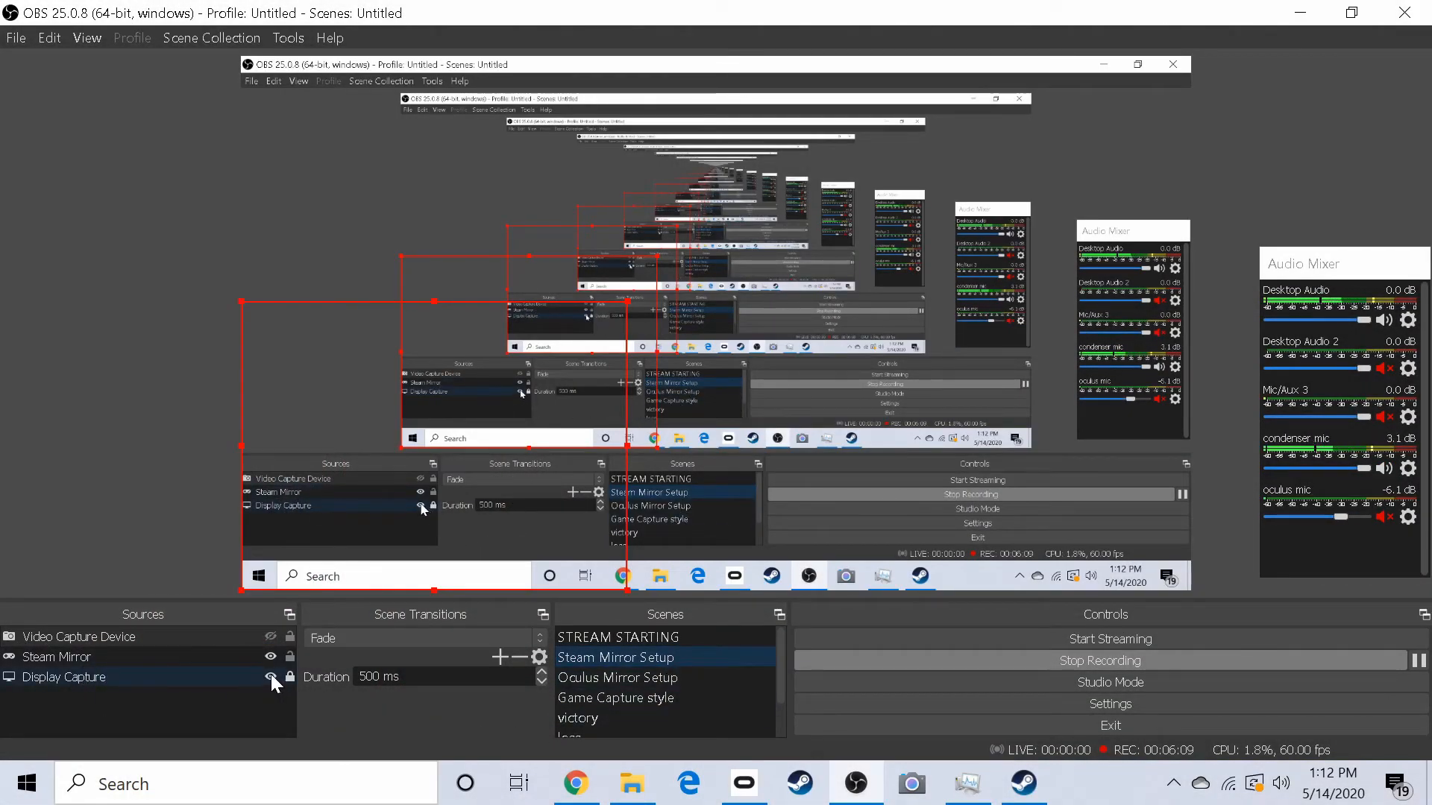
click(271, 637)
click(270, 638)
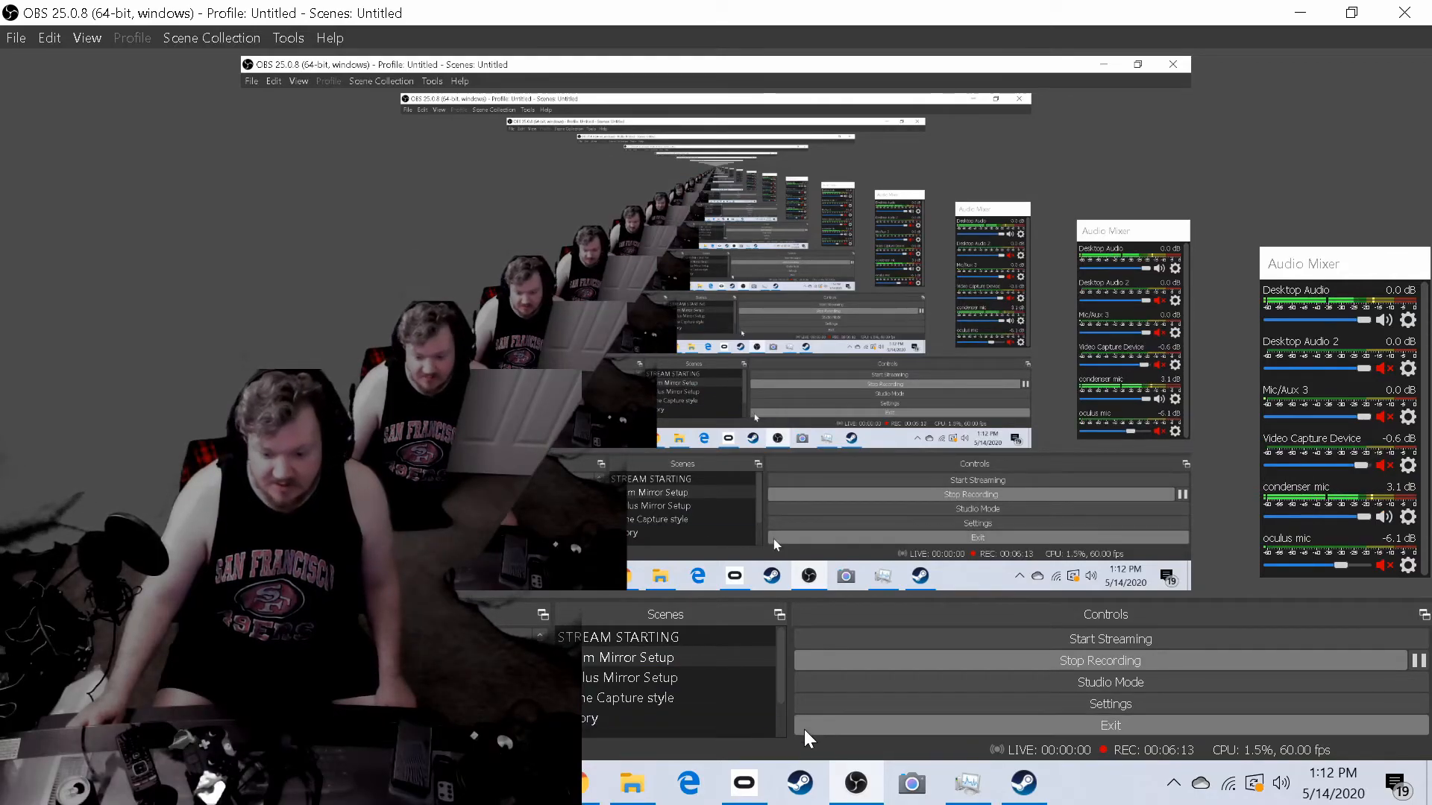
mouse_move(754, 793)
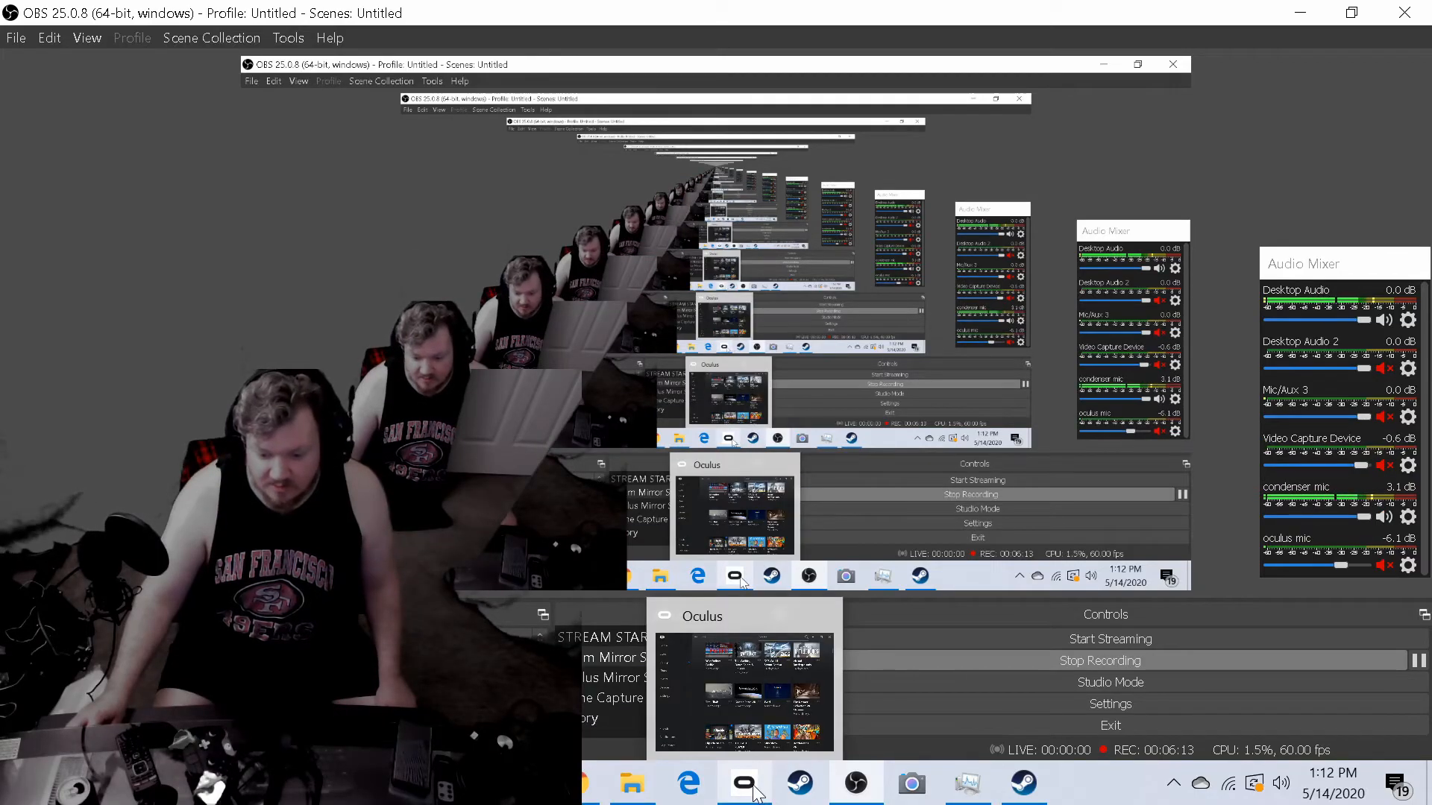
- Switch to Steam and launch SteamVR from the library window
click(801, 787)
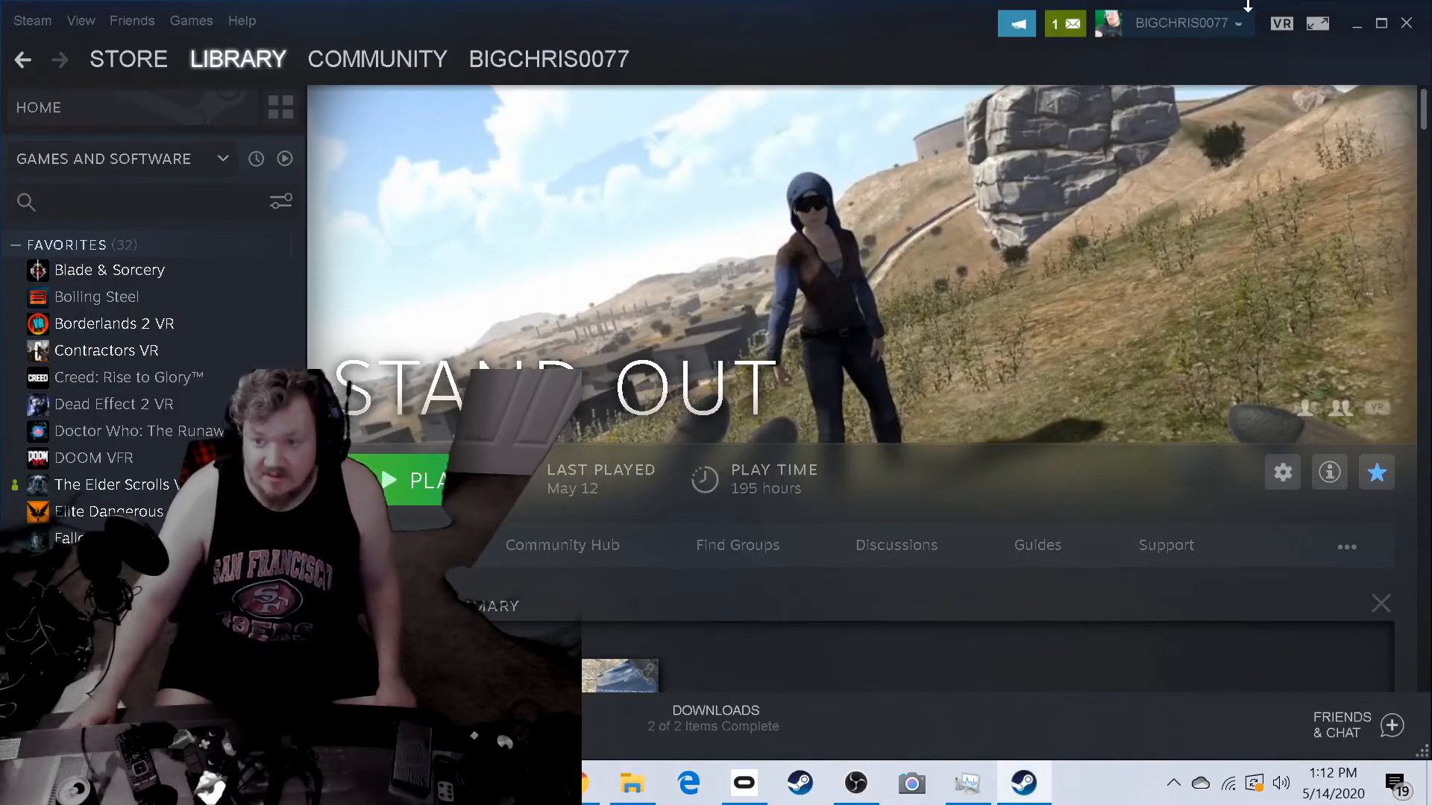
click(1272, 29)
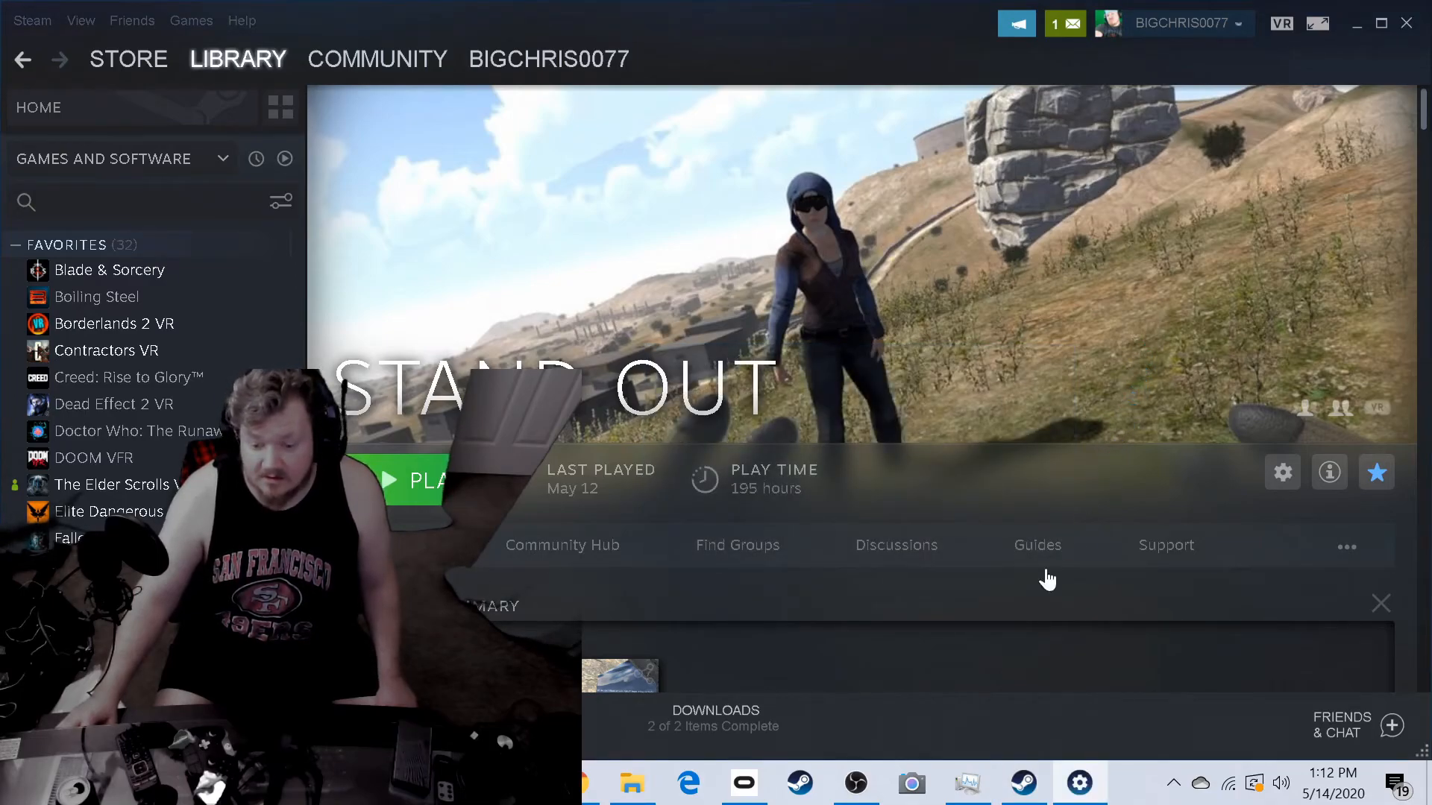
mouse_move(870, 790)
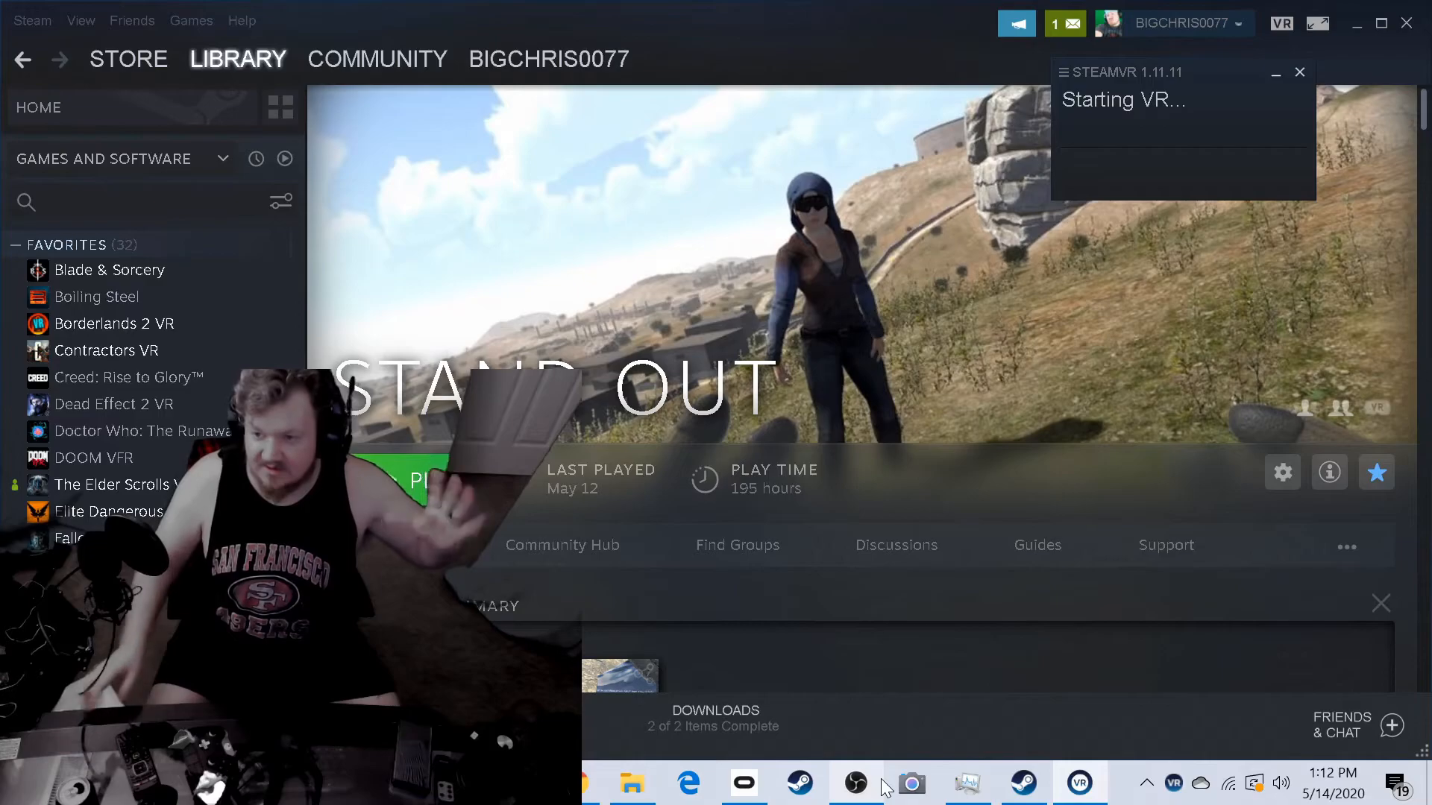
mouse_move(1080, 782)
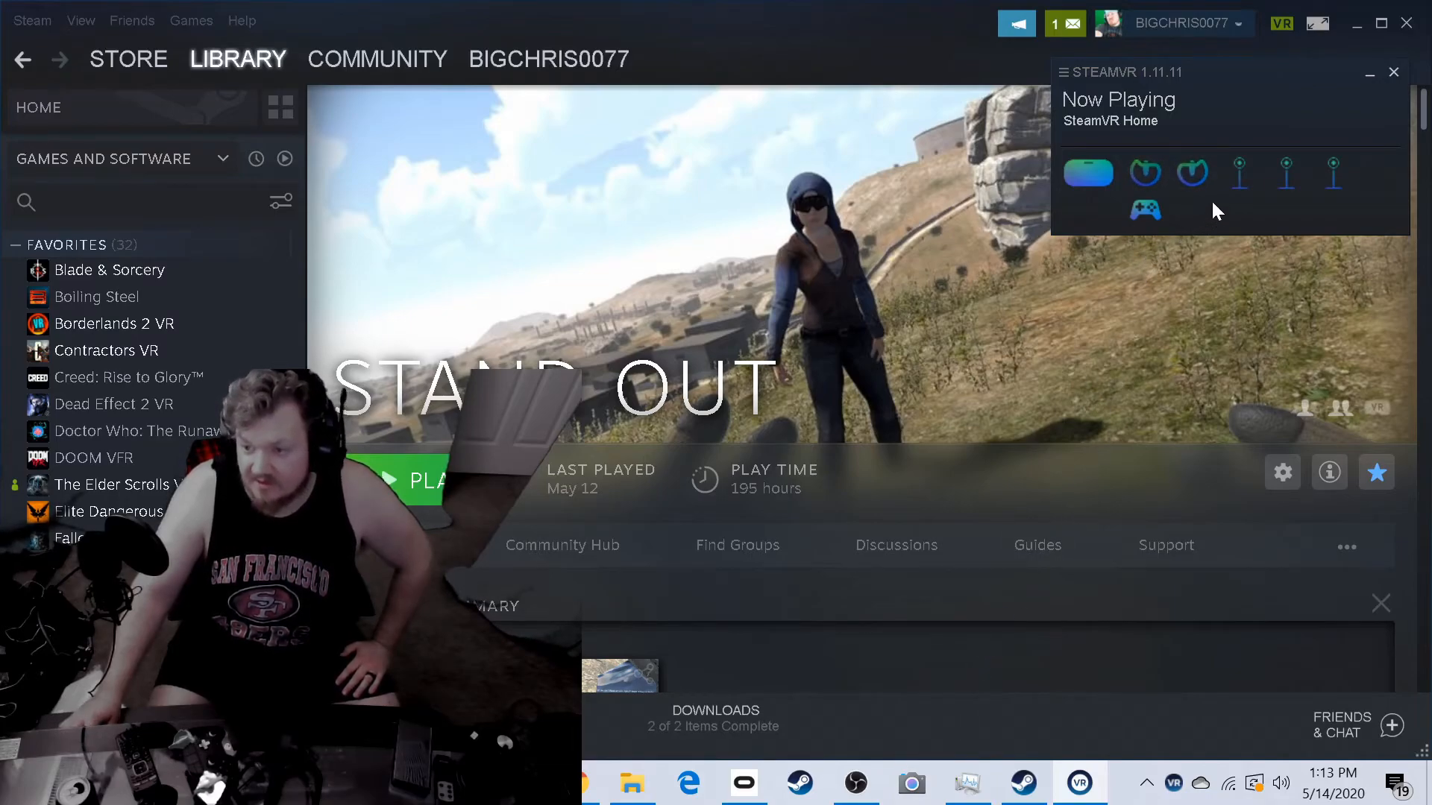
- Display SteamVR's VR View in full screen for capture and switch back to OBS
right_click(1192, 116)
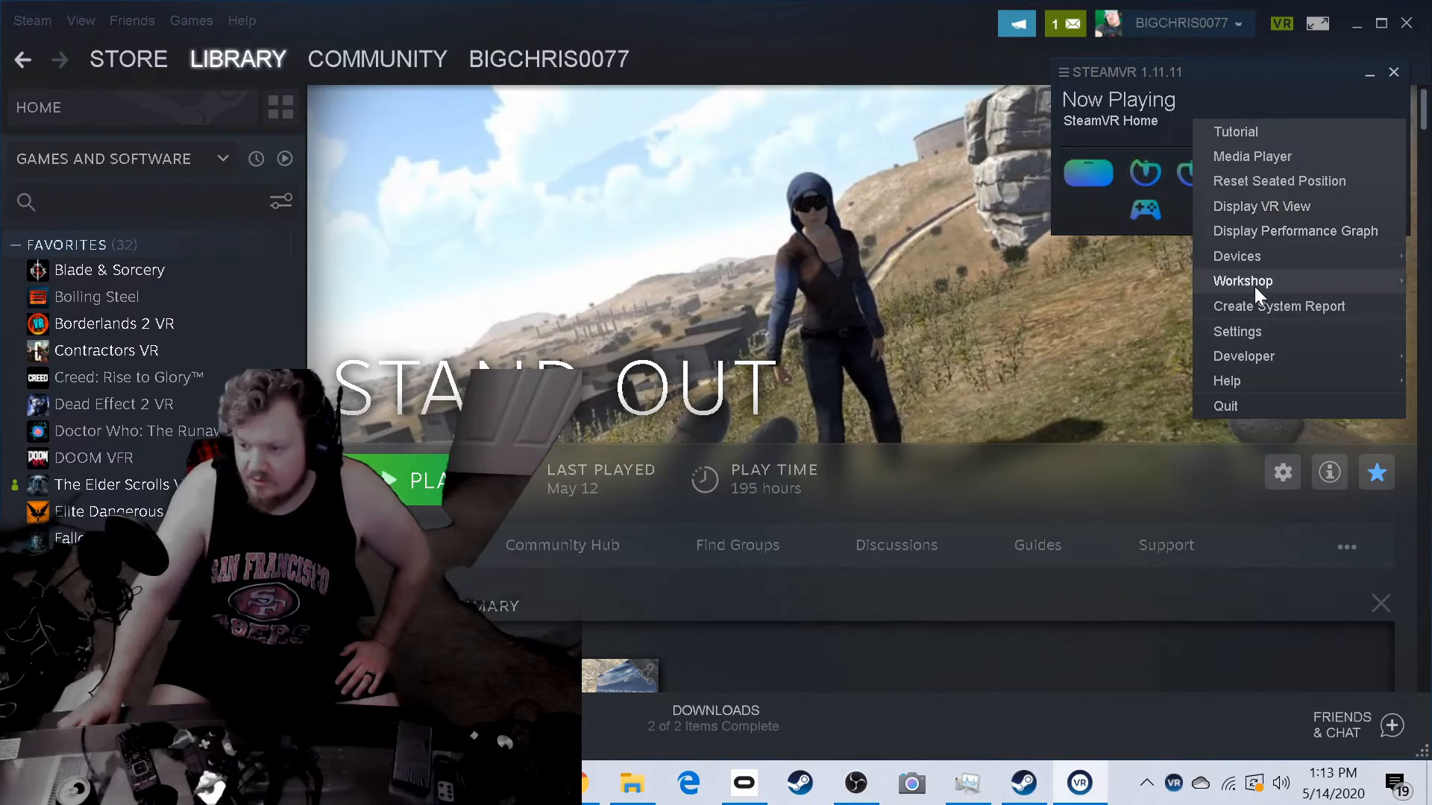
click(1257, 209)
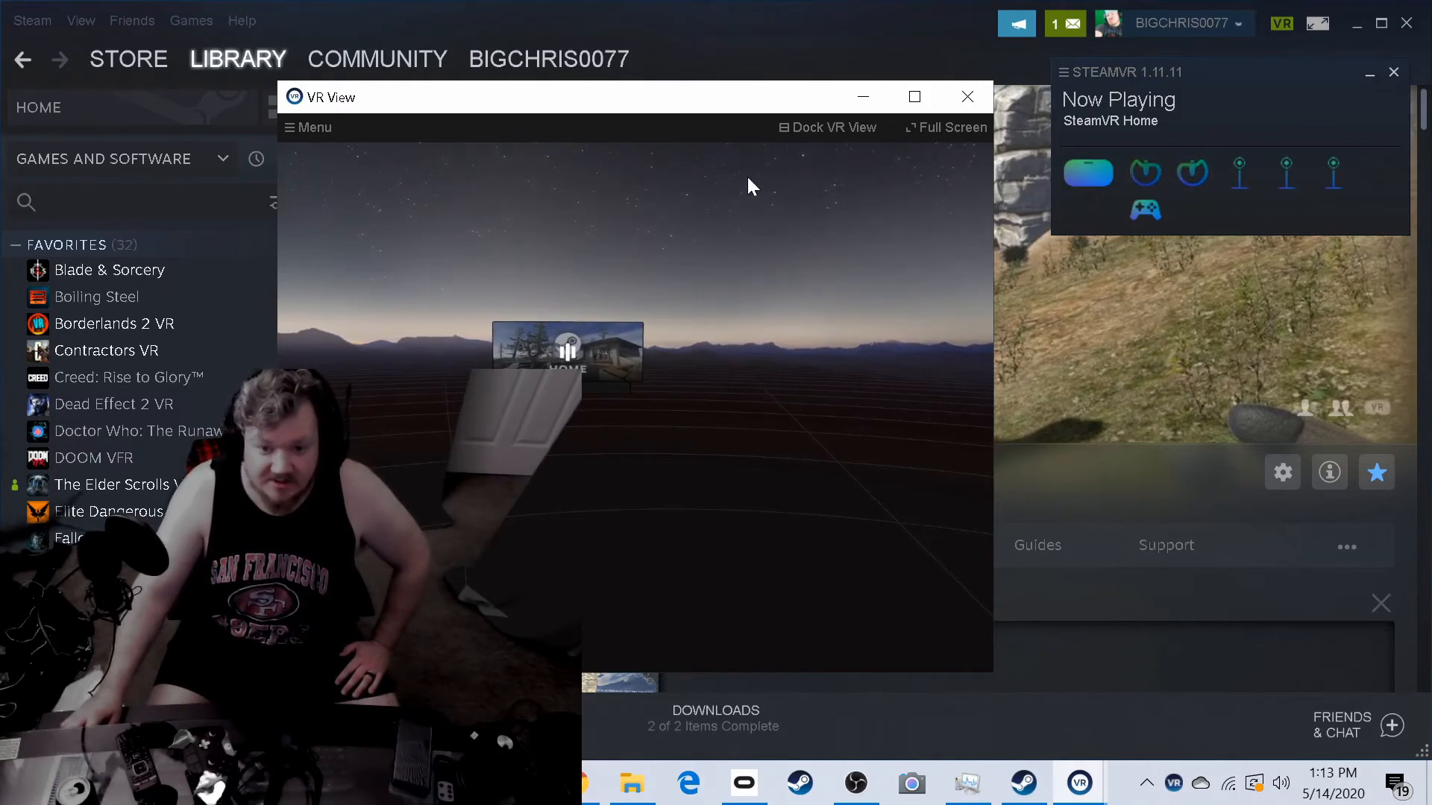
click(838, 776)
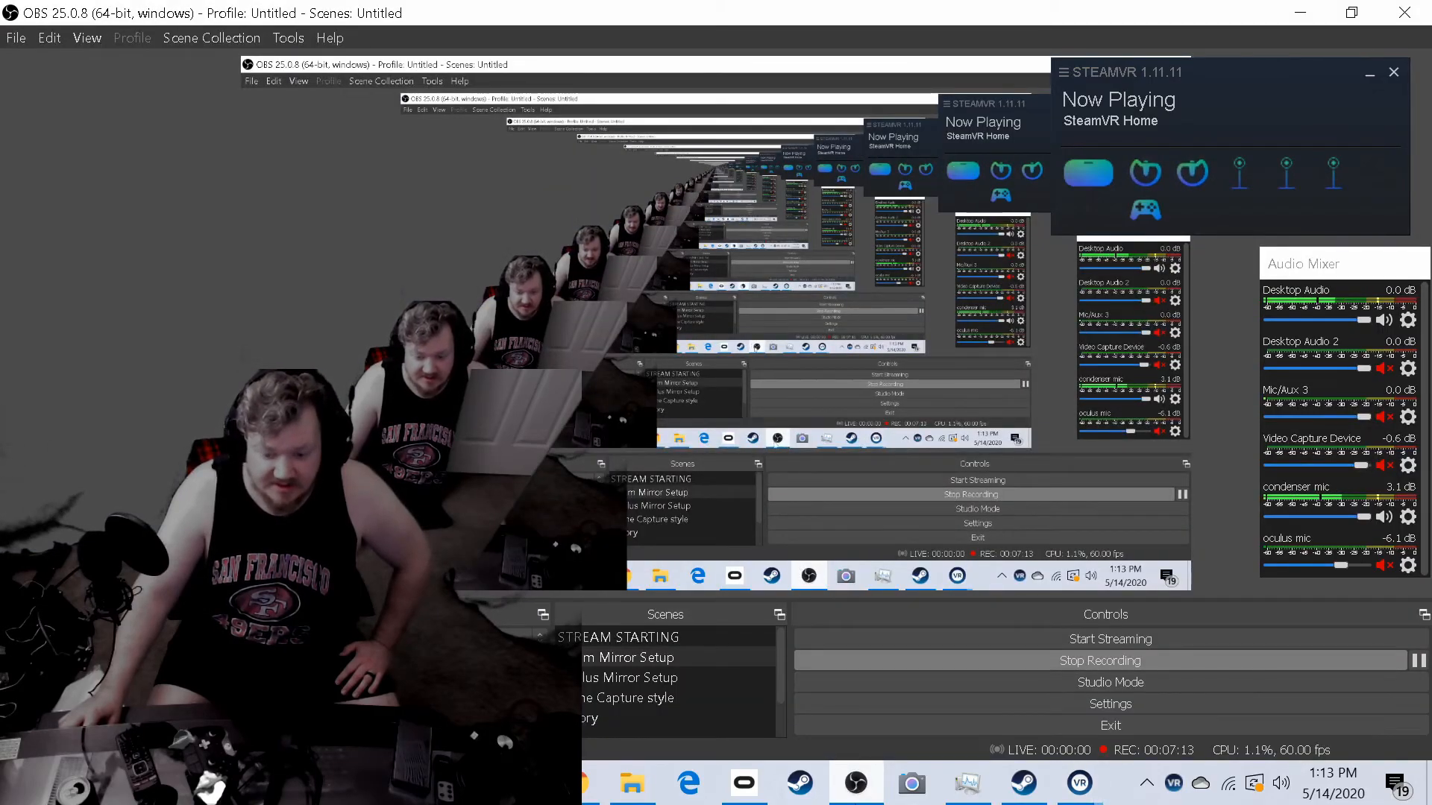
click(859, 801)
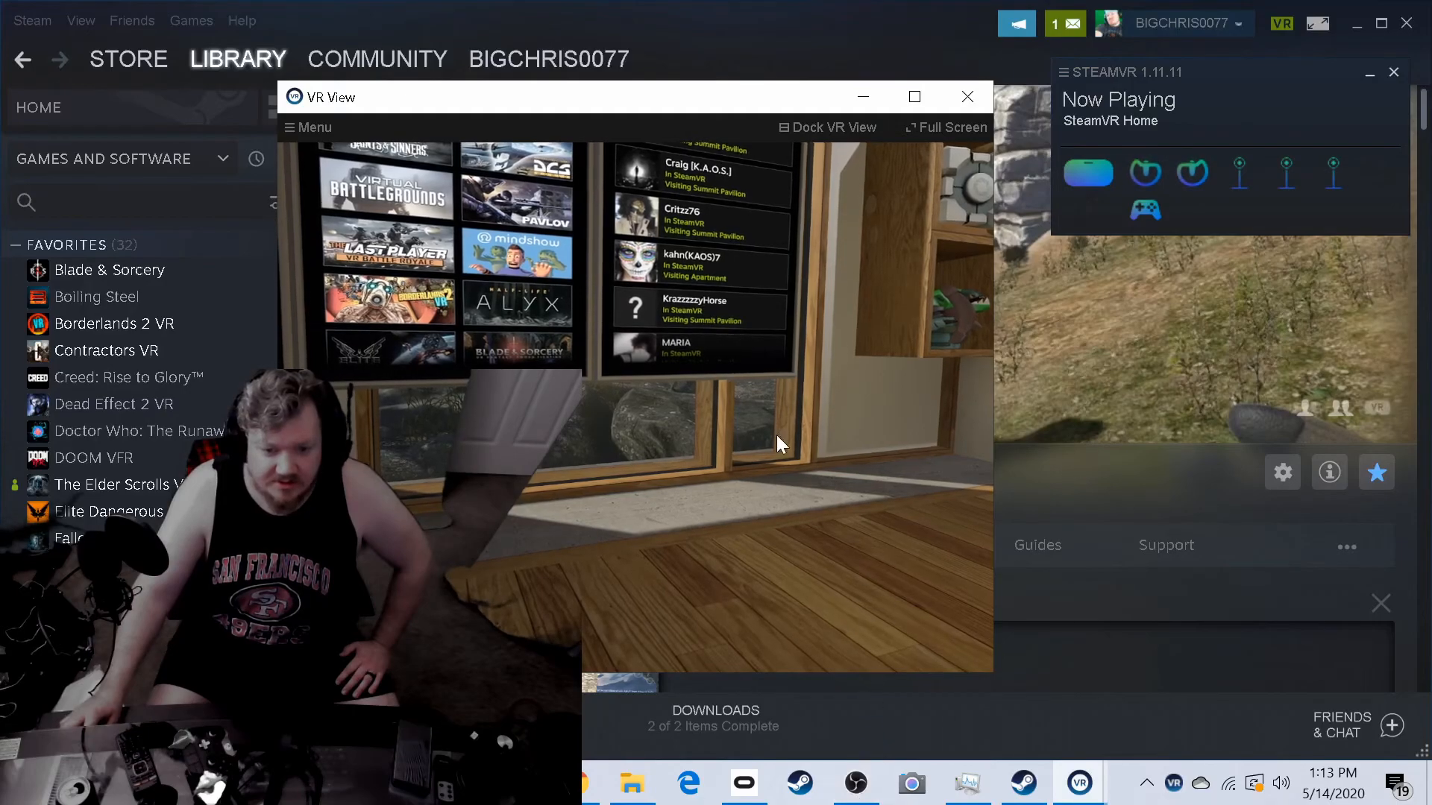
click(945, 127)
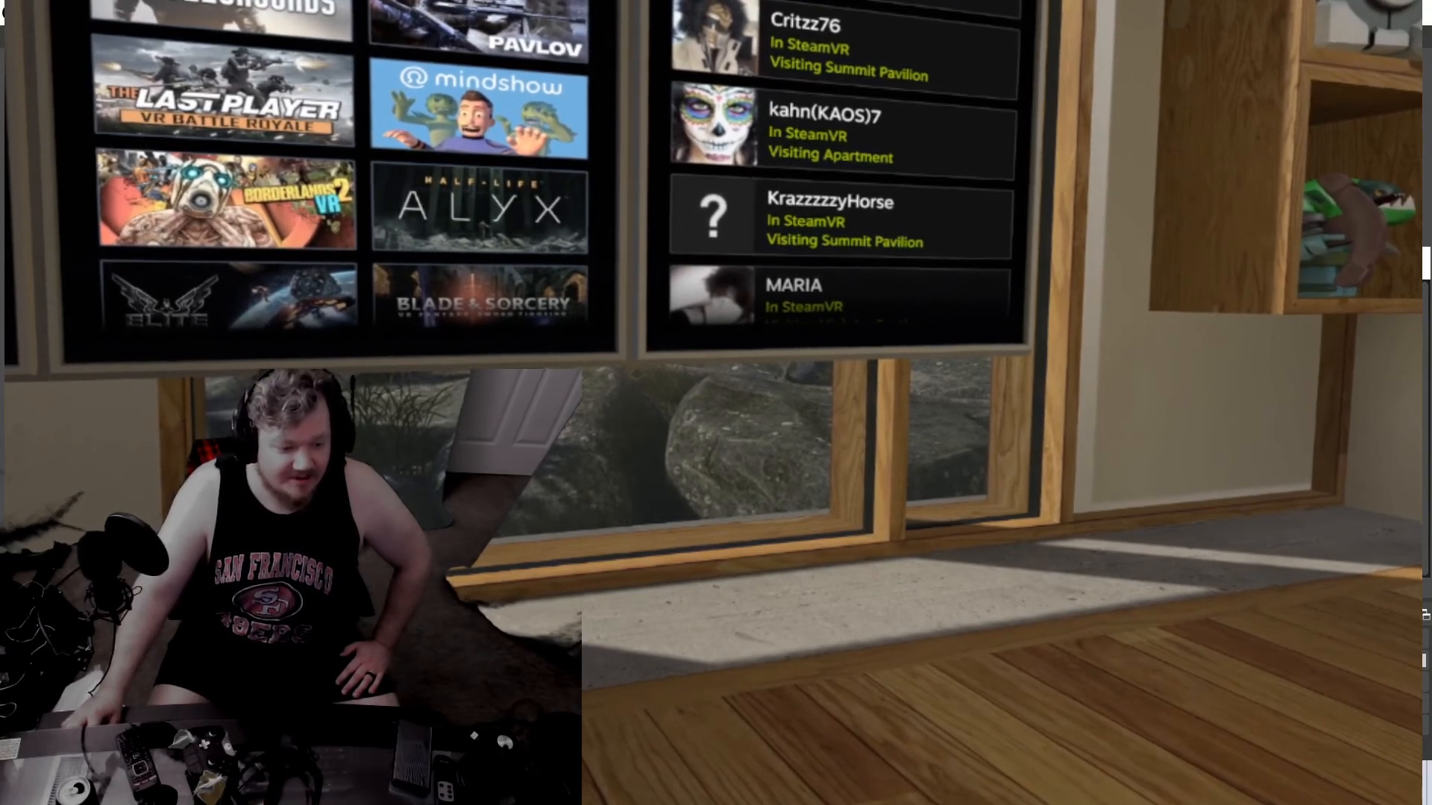
key(alt+Tab)
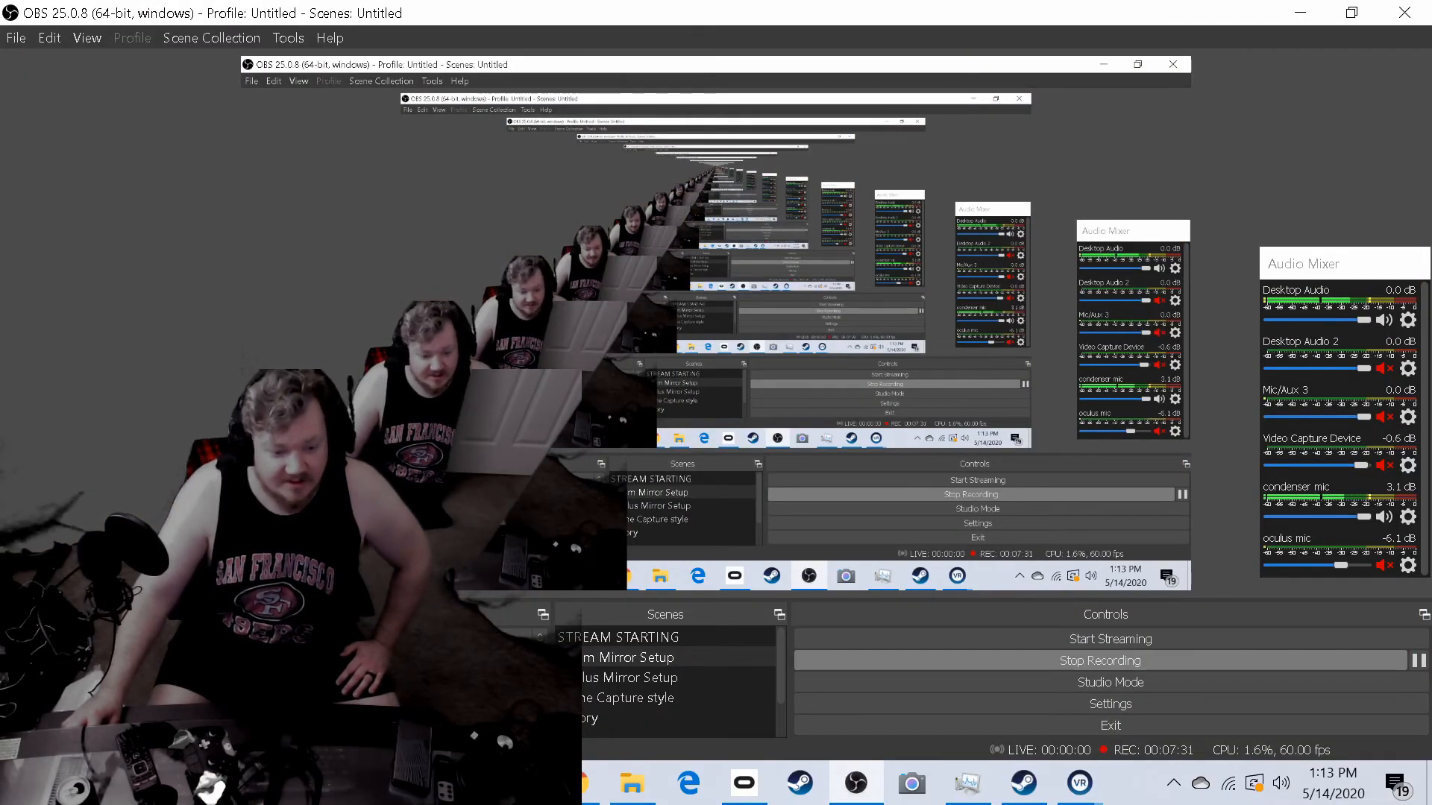